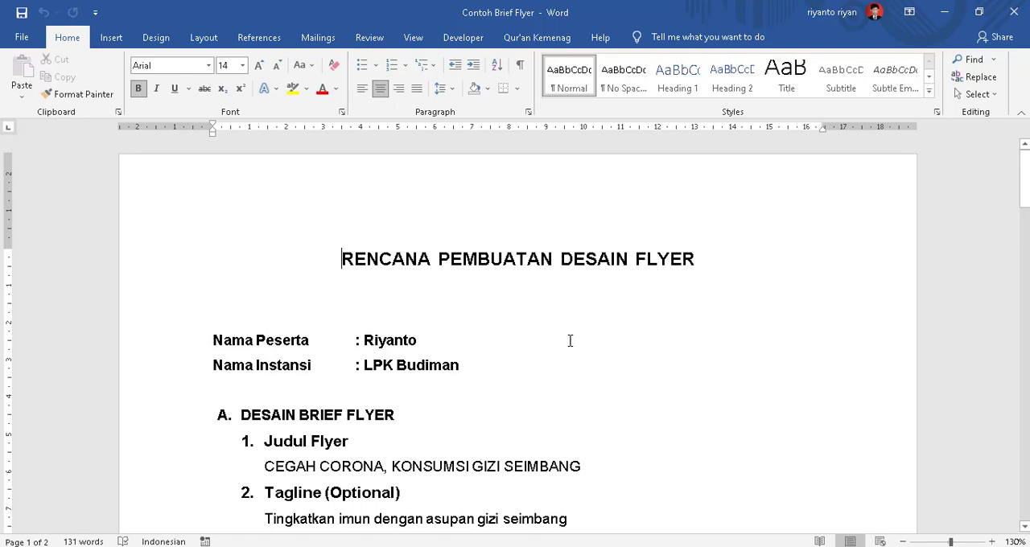
Read the flyer brief from the title and tagline through the industry, three key messages and target market sections.
{"action": "scroll", "coordinate": [577, 339], "scroll_direction": "down", "scroll_amount": 3}
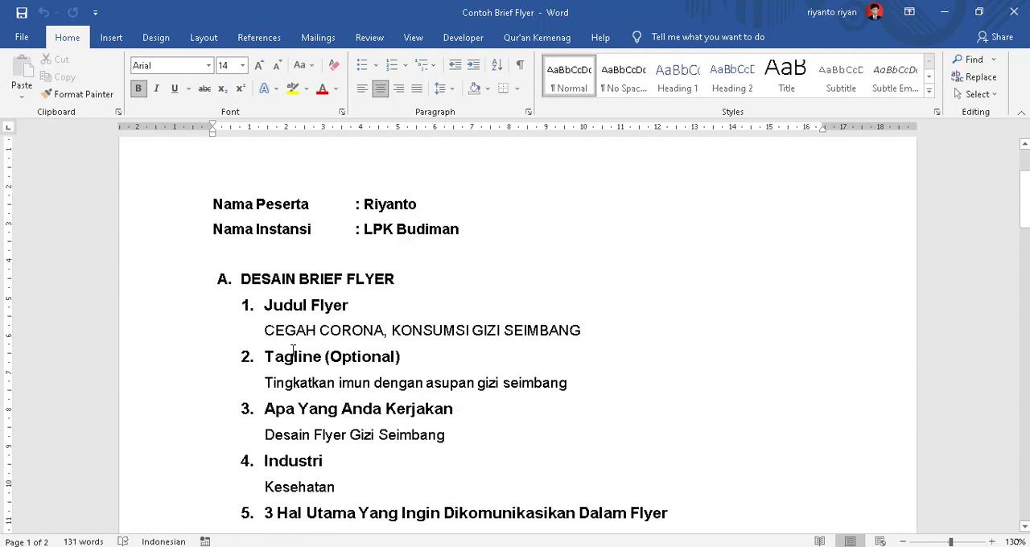
{"action": "scroll", "coordinate": [628, 335], "scroll_direction": "up", "scroll_amount": 3}
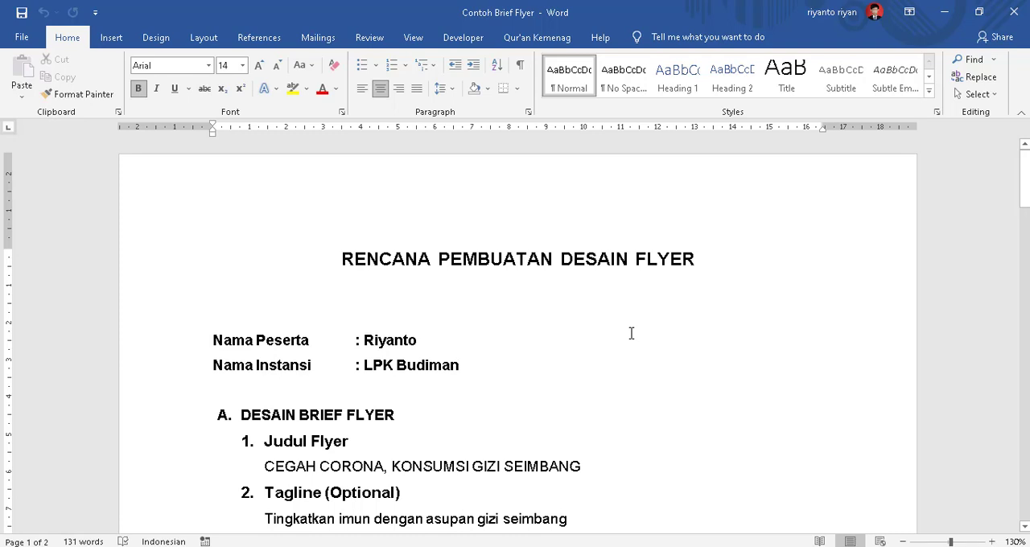
{"action": "scroll", "coordinate": [631, 333], "scroll_direction": "down", "scroll_amount": 2}
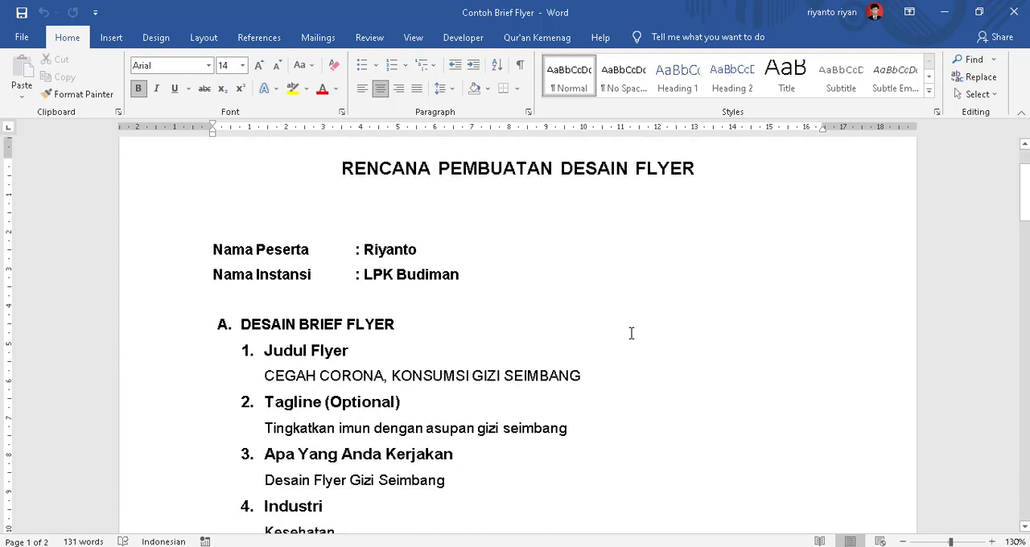
{"action": "scroll", "coordinate": [631, 333], "scroll_direction": "up", "scroll_amount": 1}
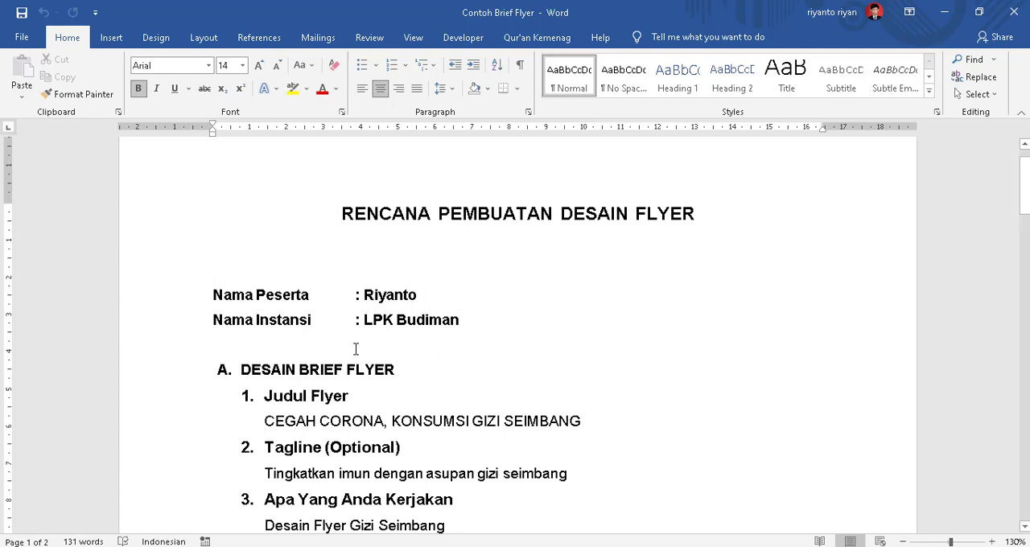
{"action": "scroll", "coordinate": [480, 345], "scroll_direction": "down", "scroll_amount": 2}
{"action": "scroll", "coordinate": [480, 346], "scroll_direction": "down", "scroll_amount": 2}
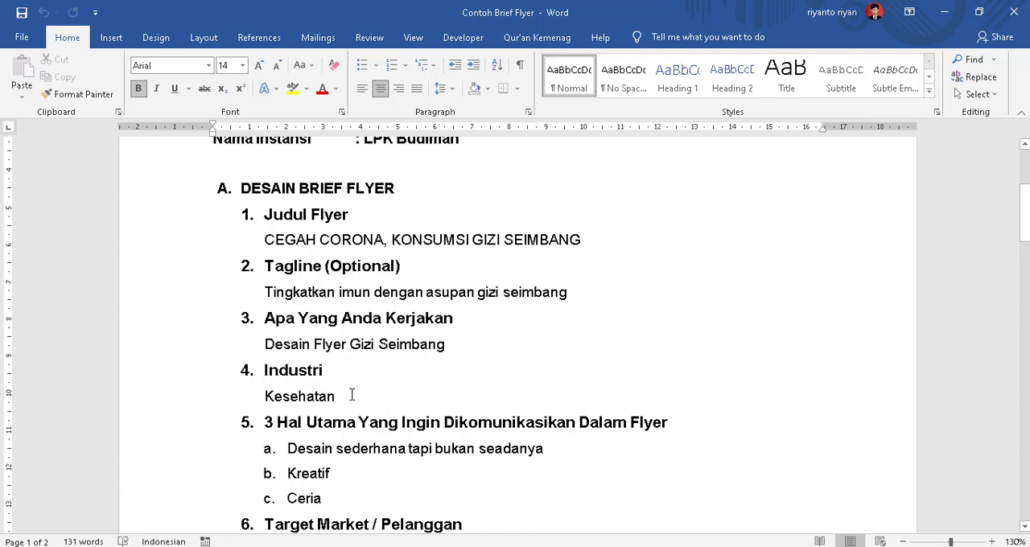
{"action": "scroll", "coordinate": [487, 351], "scroll_direction": "down", "scroll_amount": 2}
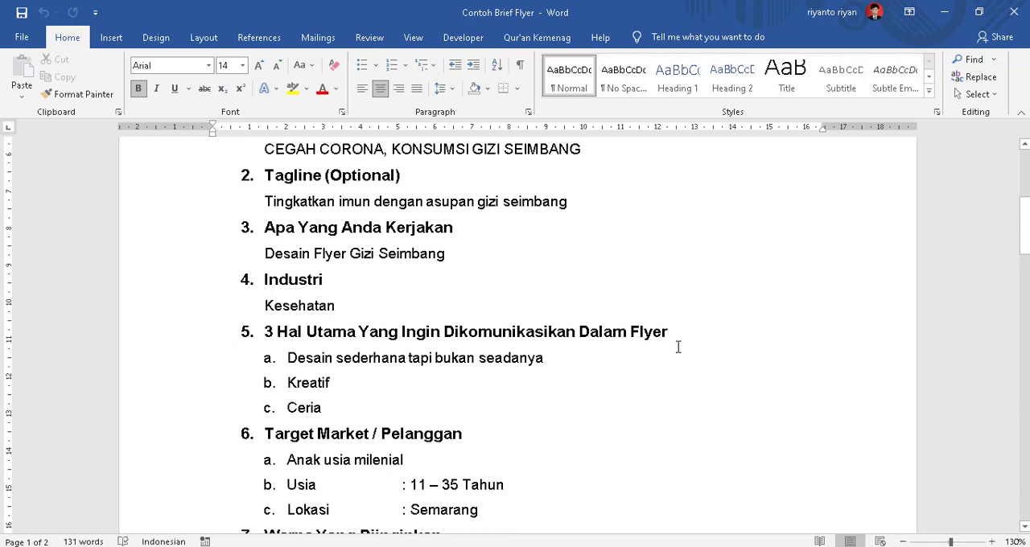
{"action": "scroll", "coordinate": [677, 346], "scroll_direction": "down", "scroll_amount": 2}
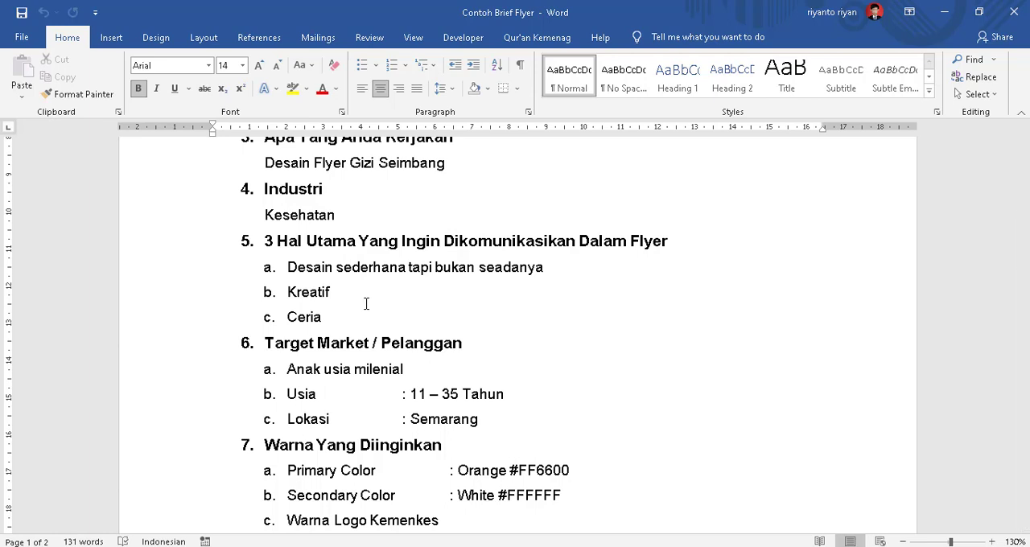
{"action": "scroll", "coordinate": [365, 303], "scroll_direction": "down", "scroll_amount": 2}
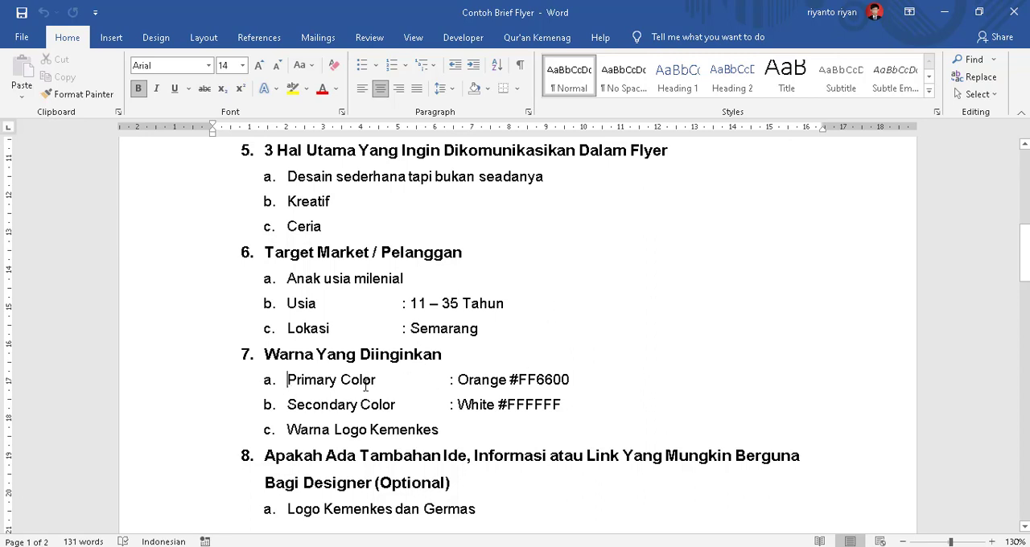
Examine the desired colors section of the brief, highlighting the primary color label and its hex code.
{"action": "left_click_drag", "start_coordinate": [288, 380], "coordinate": [374, 383]}
{"action": "scroll", "coordinate": [505, 372], "scroll_direction": "down", "scroll_amount": 1}
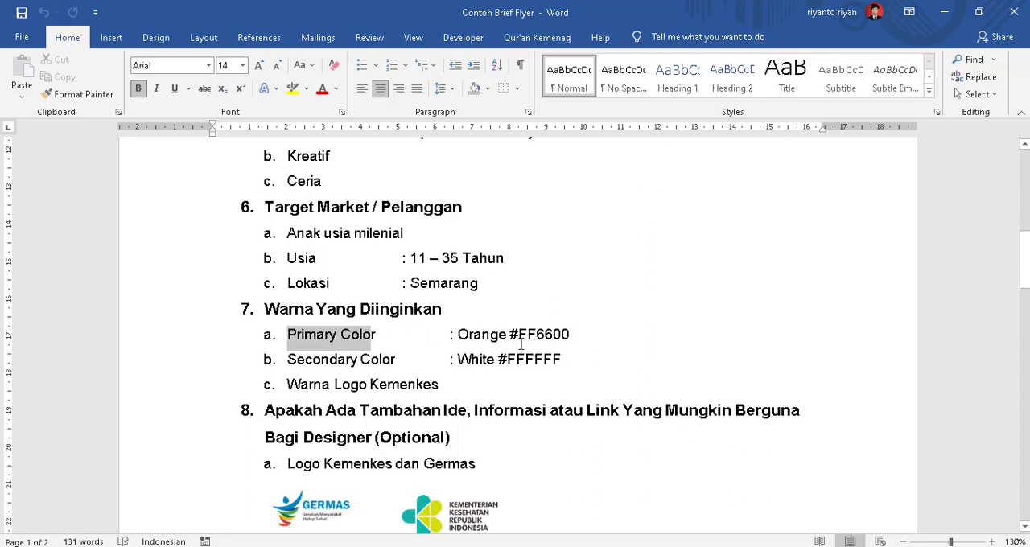
{"action": "left_click_drag", "start_coordinate": [509, 334], "coordinate": [569, 336]}
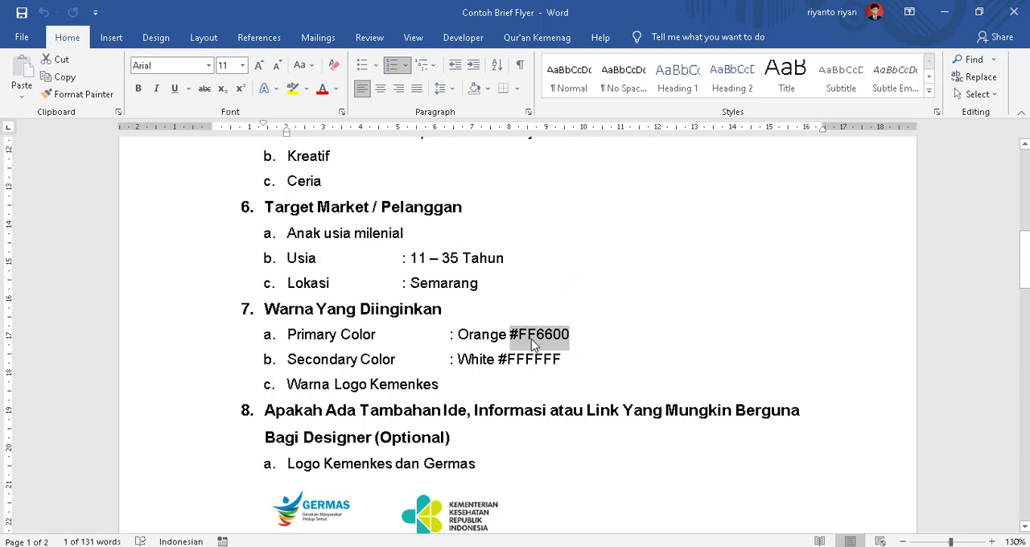
{"action": "left_click", "coordinate": [480, 355]}
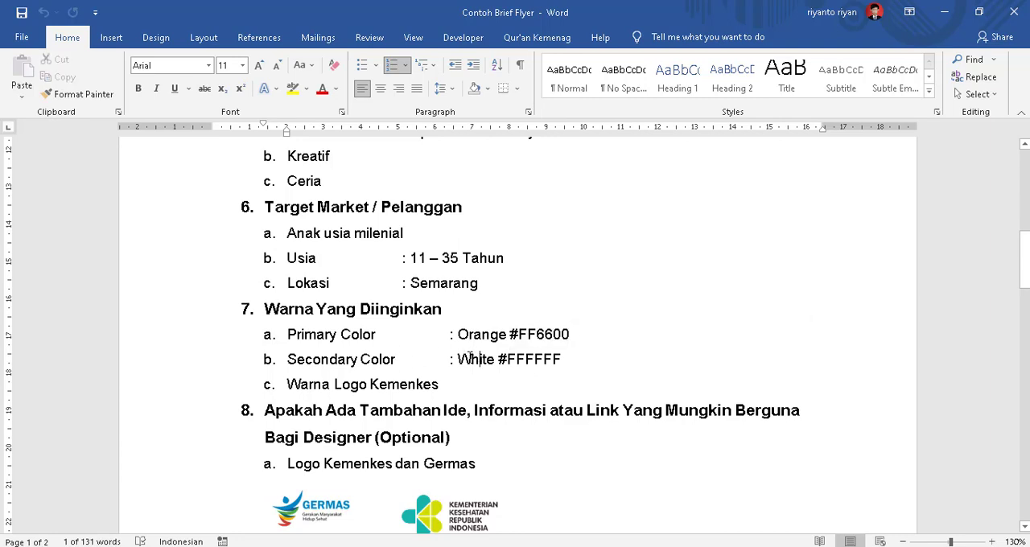
{"action": "scroll", "coordinate": [347, 371], "scroll_direction": "down", "scroll_amount": 1}
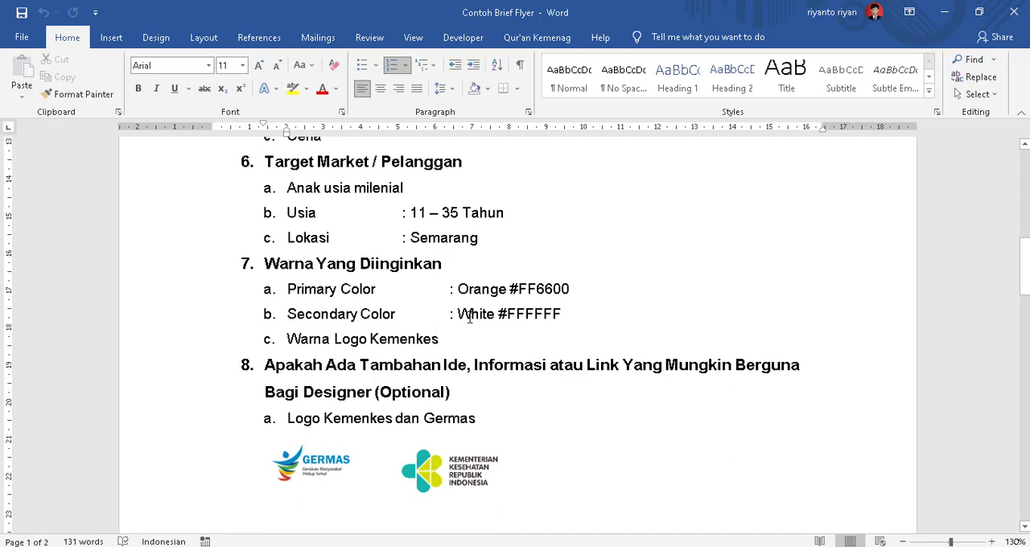
{"action": "scroll", "coordinate": [508, 322], "scroll_direction": "down", "scroll_amount": 1}
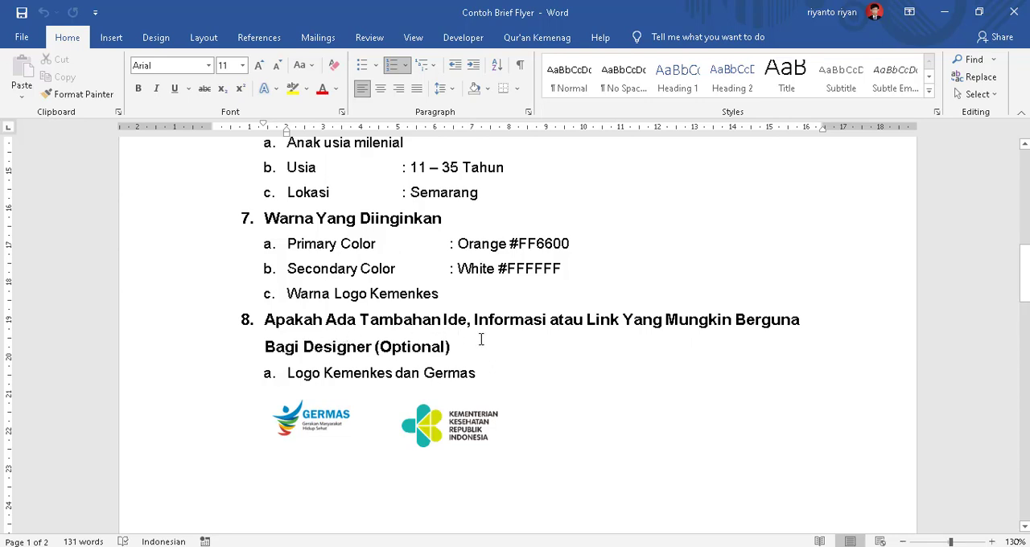
Review the additional designer information in the brief, covering the Kemenkes and Germas logos and the design reference image.
{"action": "scroll", "coordinate": [481, 339], "scroll_direction": "down", "scroll_amount": 1}
{"action": "scroll", "coordinate": [482, 339], "scroll_direction": "down", "scroll_amount": 1}
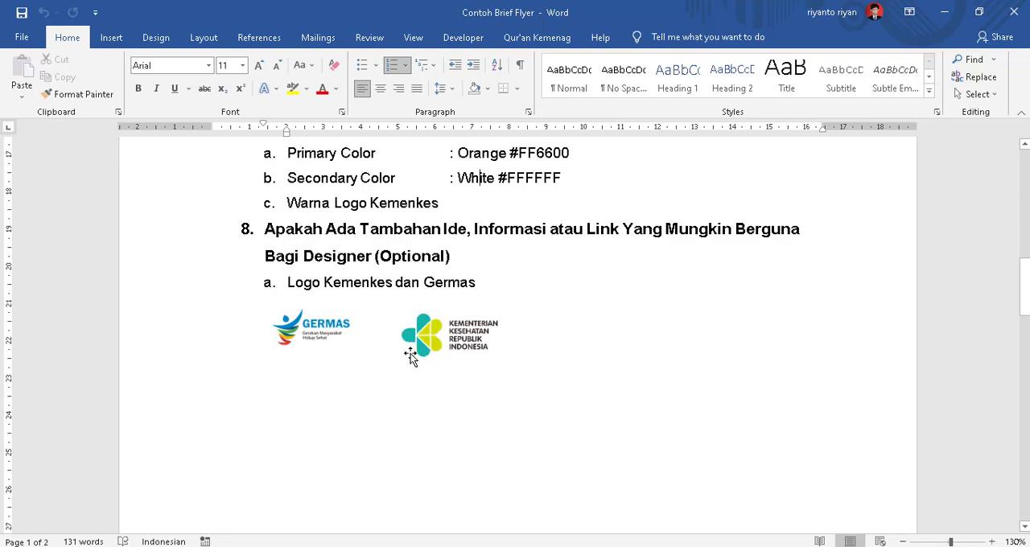
{"action": "scroll", "coordinate": [491, 351], "scroll_direction": "down", "scroll_amount": 2}
{"action": "scroll", "coordinate": [495, 349], "scroll_direction": "up", "scroll_amount": 1}
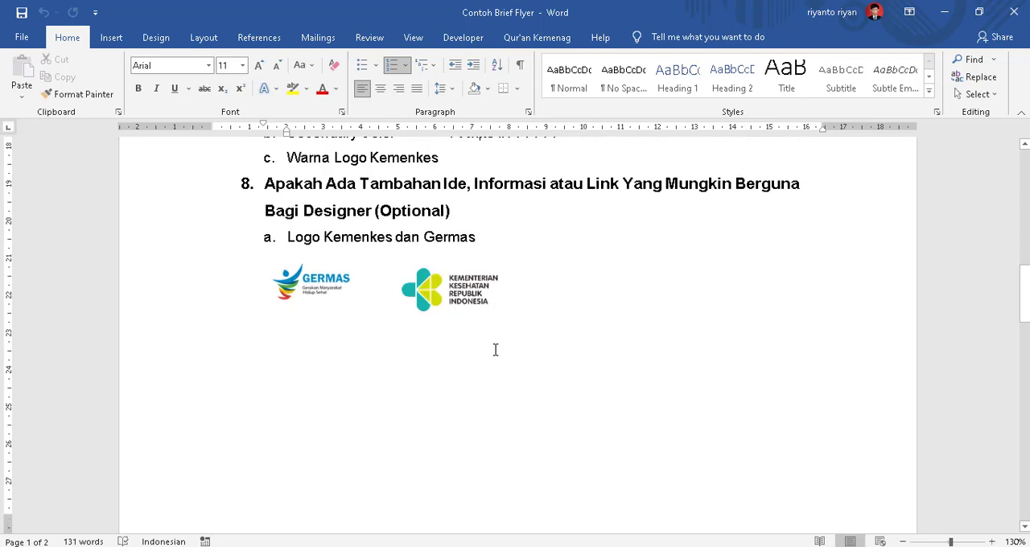
{"action": "scroll", "coordinate": [494, 349], "scroll_direction": "down", "scroll_amount": 9}
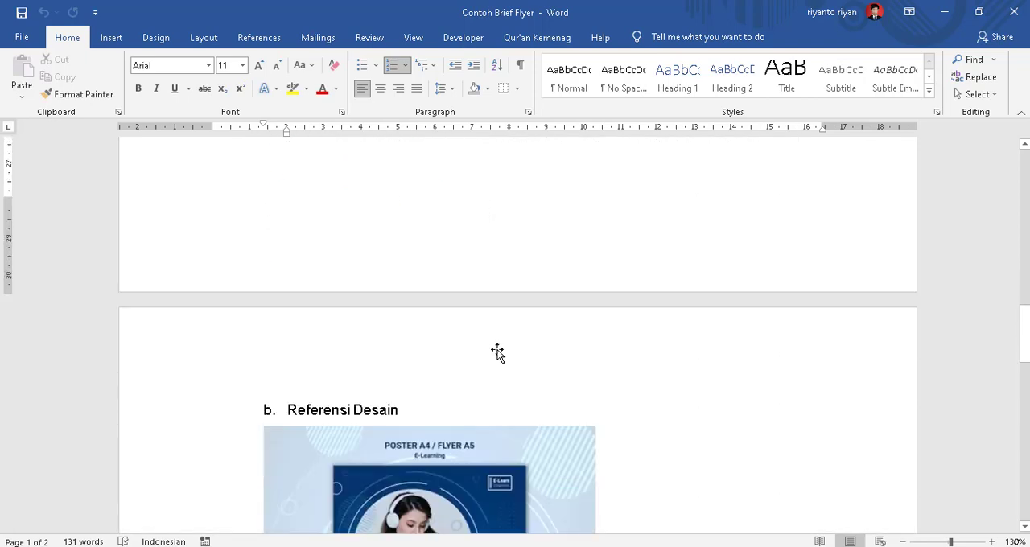
{"action": "scroll", "coordinate": [498, 352], "scroll_direction": "up", "scroll_amount": 3}
{"action": "scroll", "coordinate": [507, 367], "scroll_direction": "down", "scroll_amount": 4}
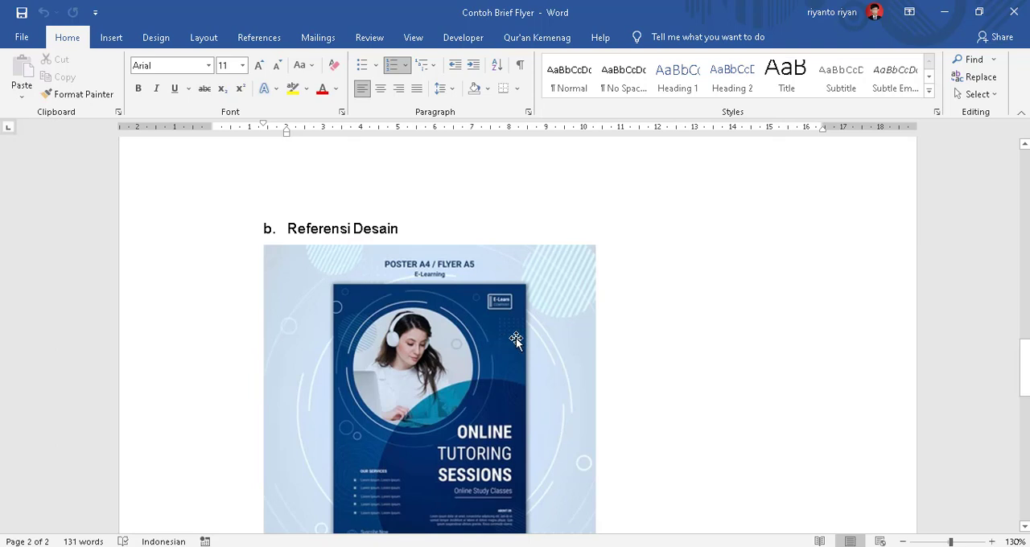
{"action": "scroll", "coordinate": [515, 338], "scroll_direction": "down", "scroll_amount": 5}
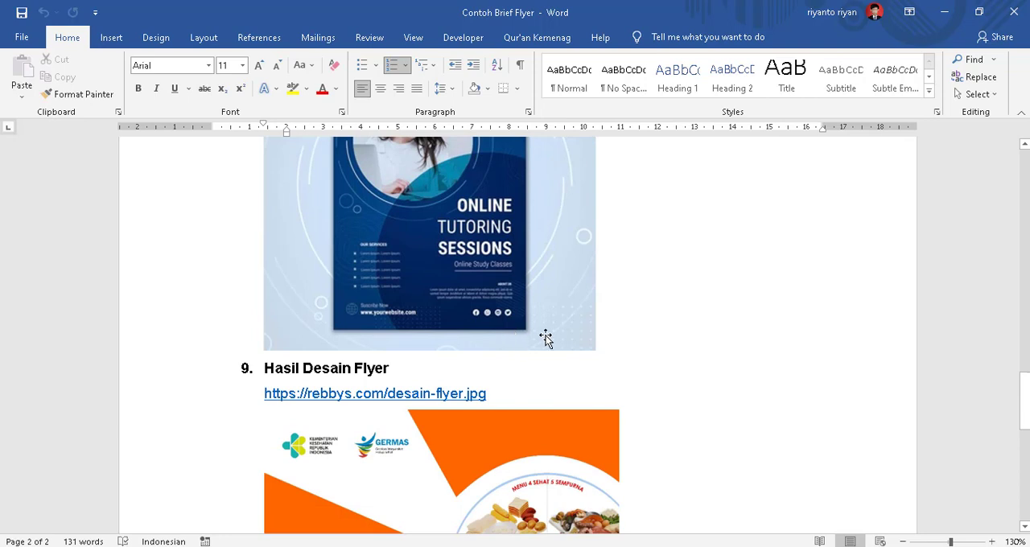
{"action": "scroll", "coordinate": [558, 338], "scroll_direction": "up", "scroll_amount": 3}
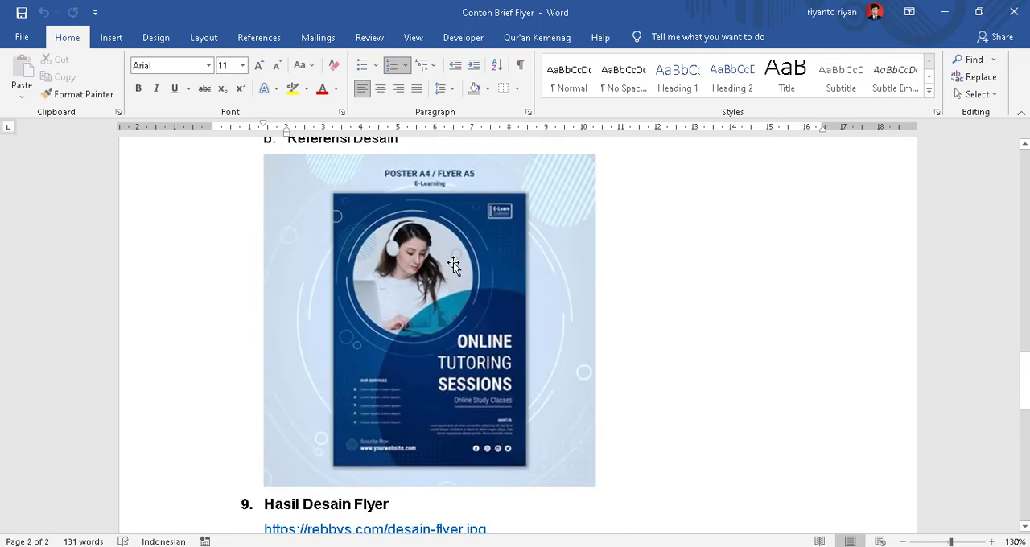
Examine the Hasil Desain Flyer section with its link and finished flyer image, comparing it with the design reference.
{"action": "scroll", "coordinate": [494, 211], "scroll_direction": "down", "scroll_amount": 2}
{"action": "scroll", "coordinate": [493, 211], "scroll_direction": "down", "scroll_amount": 1}
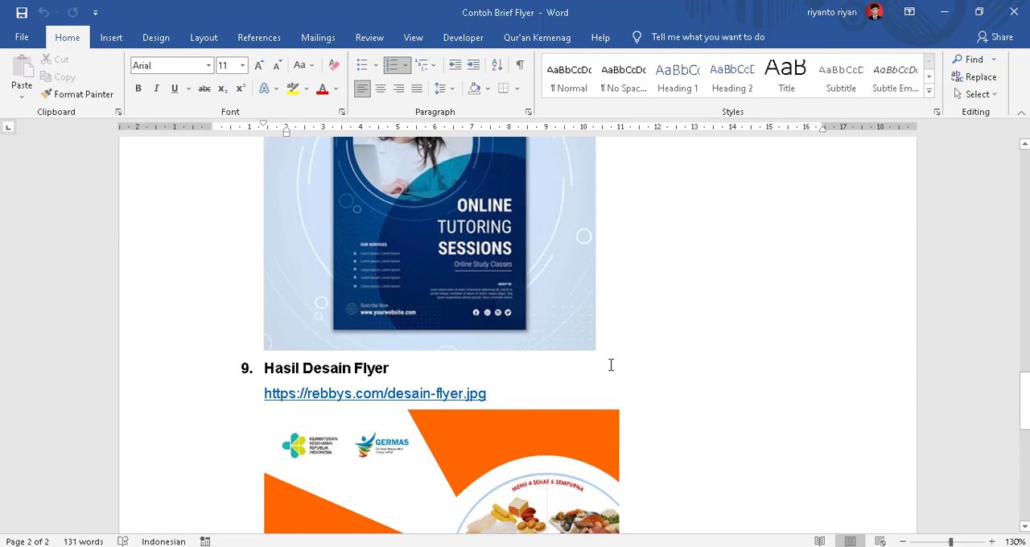
{"action": "scroll", "coordinate": [544, 357], "scroll_direction": "down", "scroll_amount": 4}
{"action": "scroll", "coordinate": [544, 357], "scroll_direction": "down", "scroll_amount": 2}
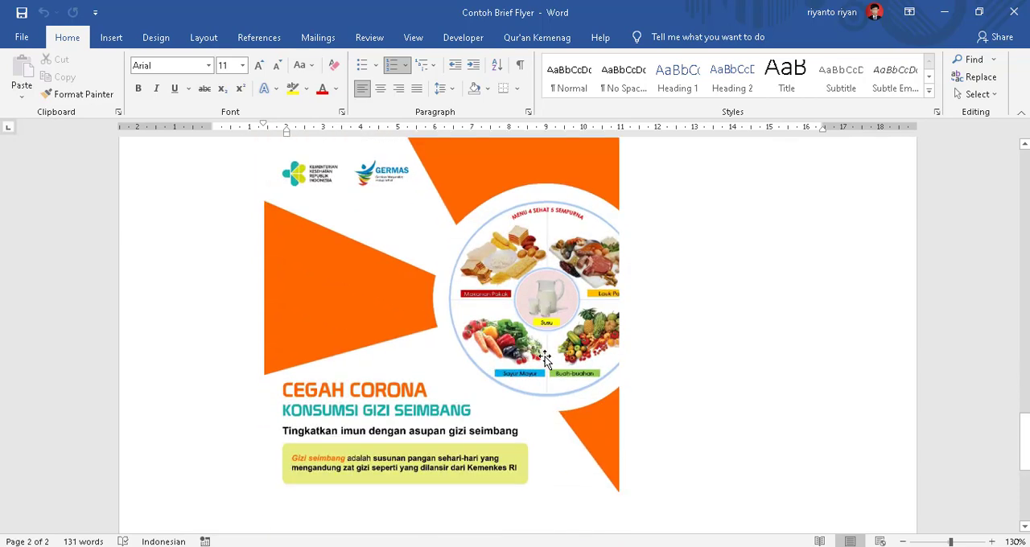
{"action": "scroll", "coordinate": [547, 354], "scroll_direction": "up", "scroll_amount": 2}
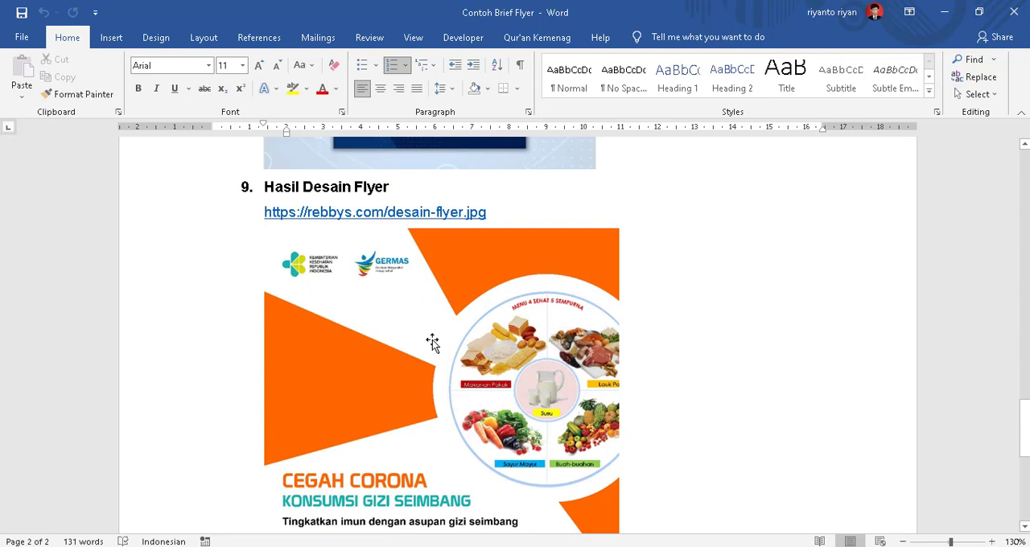
{"action": "left_click", "coordinate": [505, 211]}
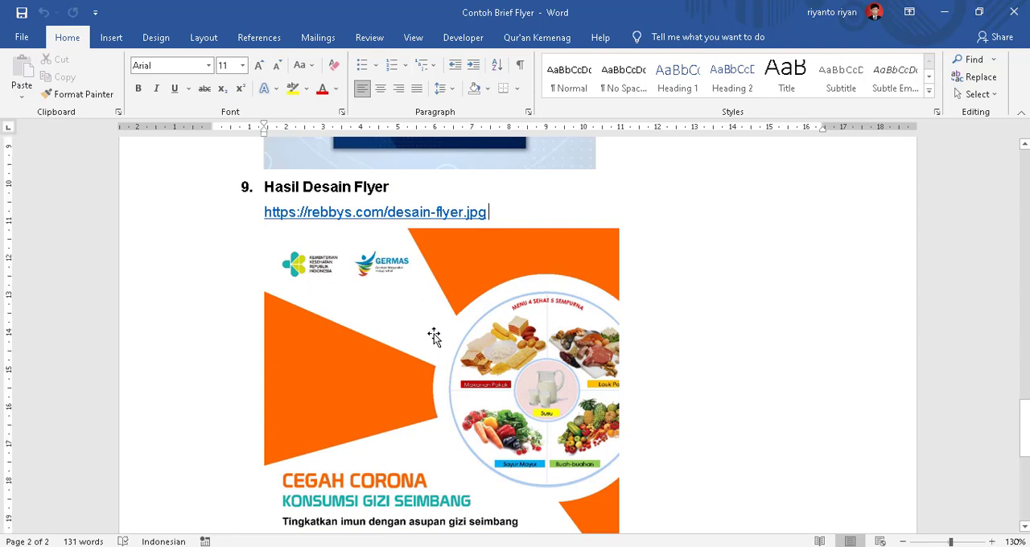
{"action": "scroll", "coordinate": [433, 336], "scroll_direction": "down", "scroll_amount": 2}
{"action": "scroll", "coordinate": [434, 335], "scroll_direction": "up", "scroll_amount": 2}
{"action": "scroll", "coordinate": [544, 263], "scroll_direction": "down", "scroll_amount": 5}
{"action": "scroll", "coordinate": [543, 260], "scroll_direction": "up", "scroll_amount": 6}
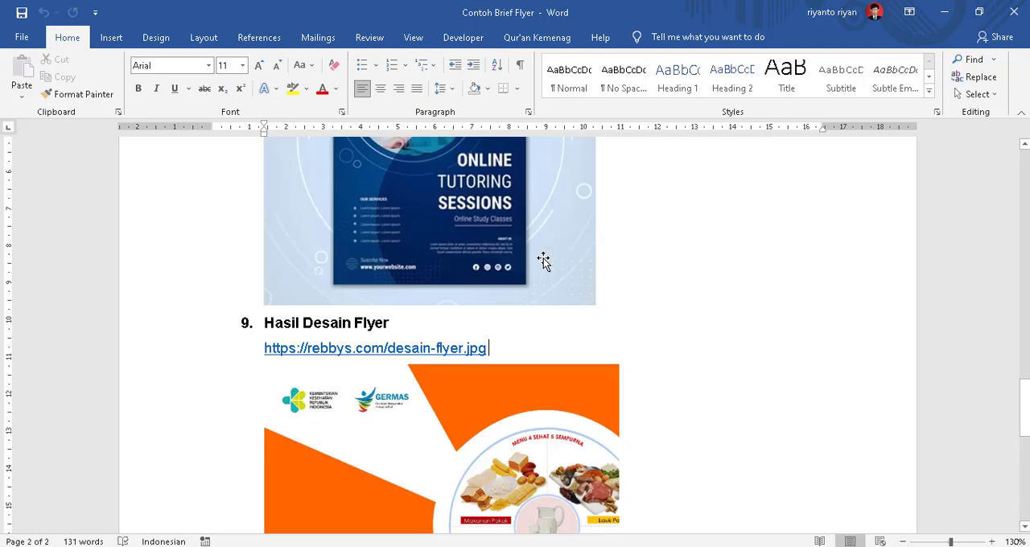
{"action": "scroll", "coordinate": [543, 258], "scroll_direction": "up", "scroll_amount": 15}
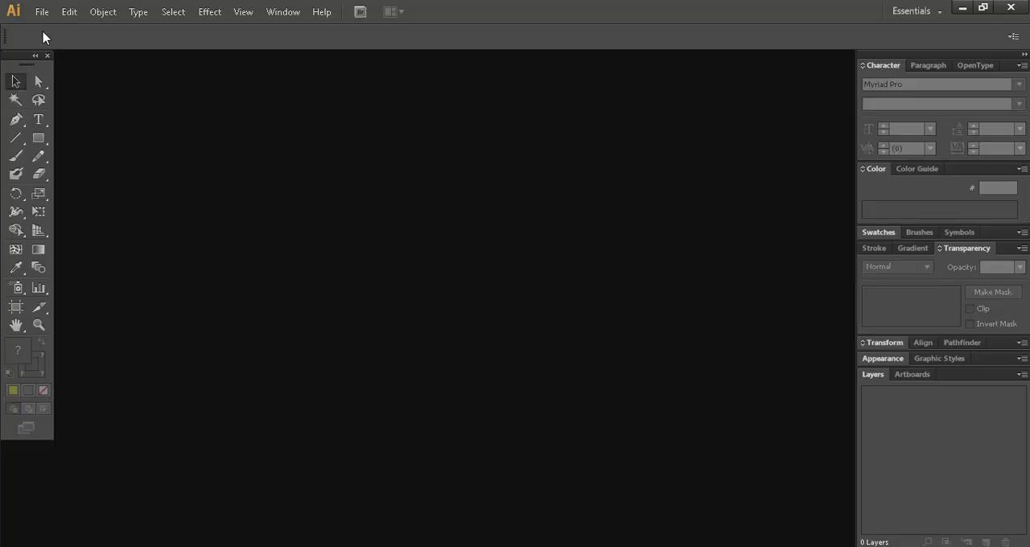
In Adobe Illustrator, create a 1080 x 1080 px document named "flyer gizi seimbang" with RGB color mode and High (300 ppi) raster effects.
{"action": "left_click", "coordinate": [41, 12]}
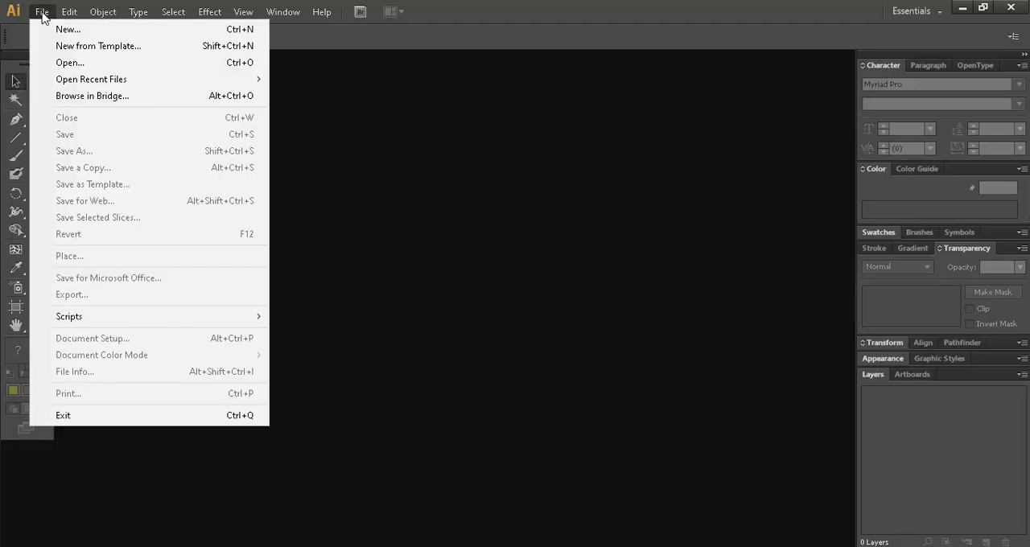
{"action": "left_click", "coordinate": [235, 32]}
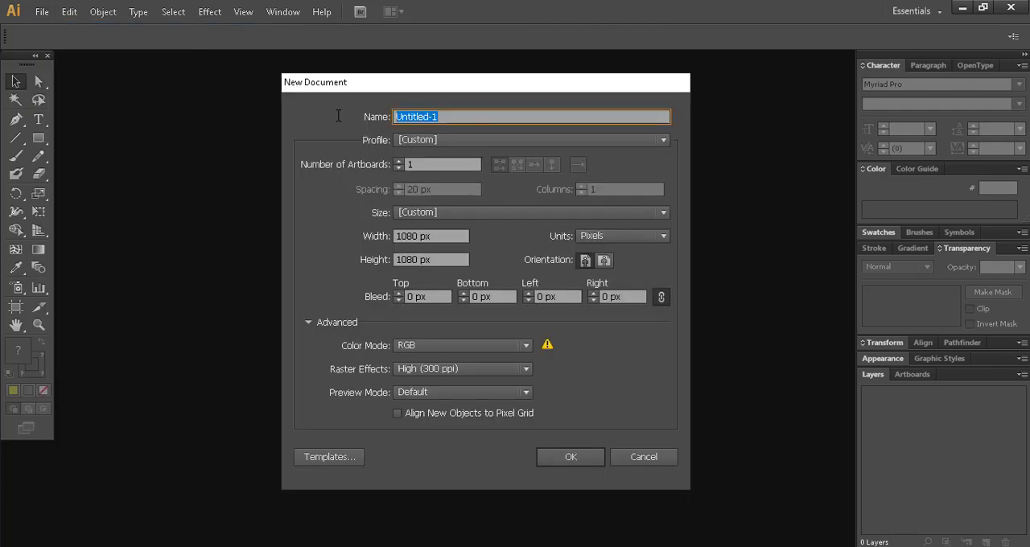
{"action": "type", "text": "flyer"}
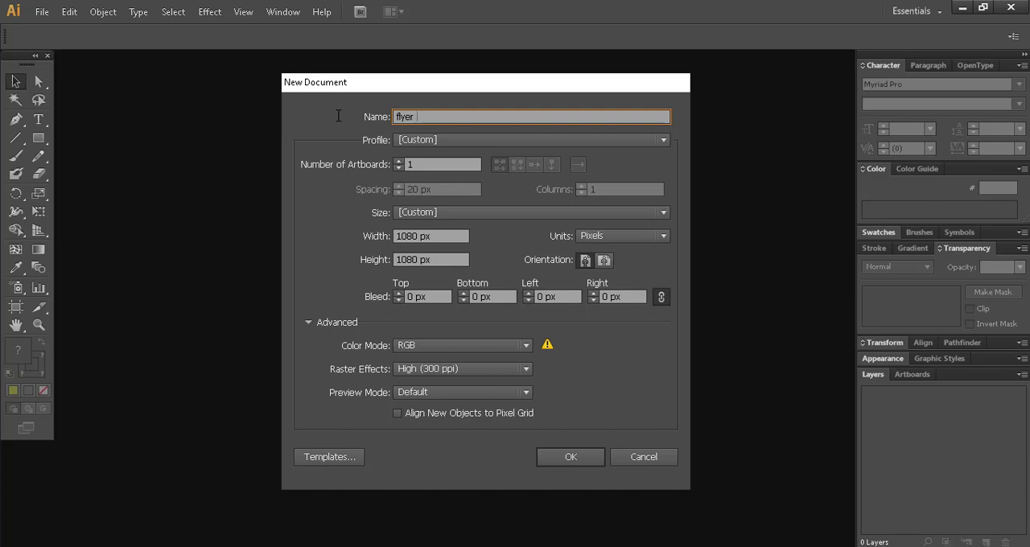
{"action": "type", "text": " gizi seimbang"}
{"action": "left_click", "coordinate": [416, 346]}
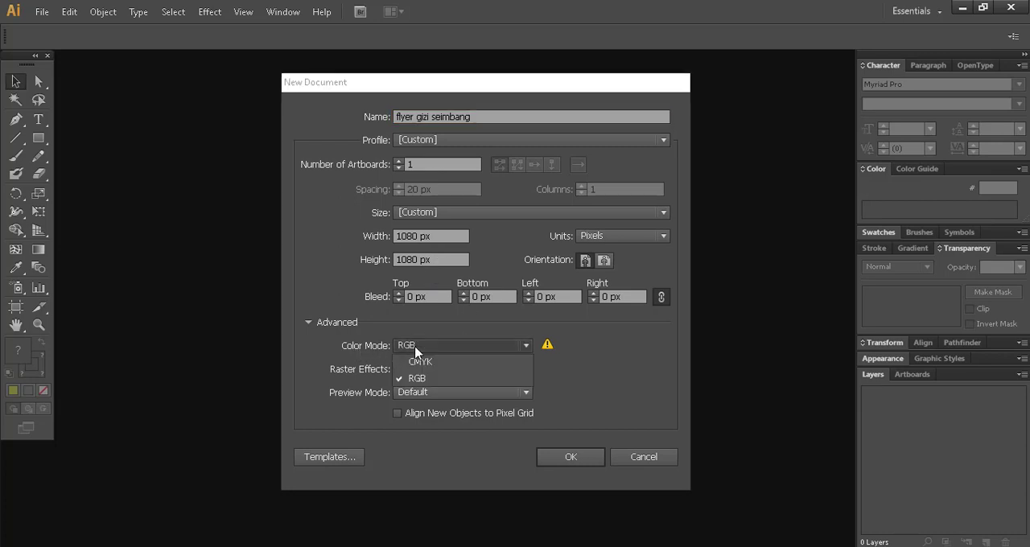
{"action": "left_click", "coordinate": [471, 383]}
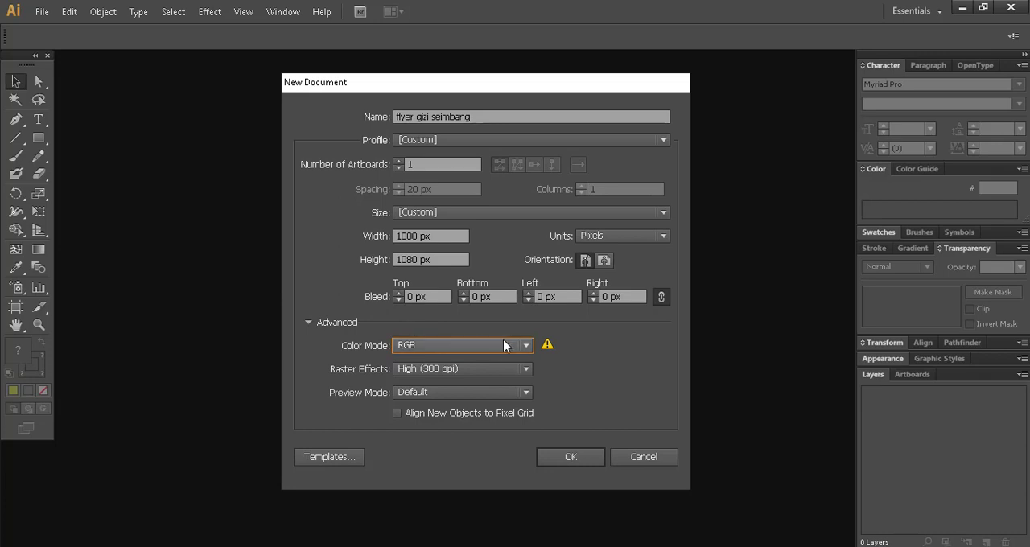
{"action": "left_click", "coordinate": [427, 369]}
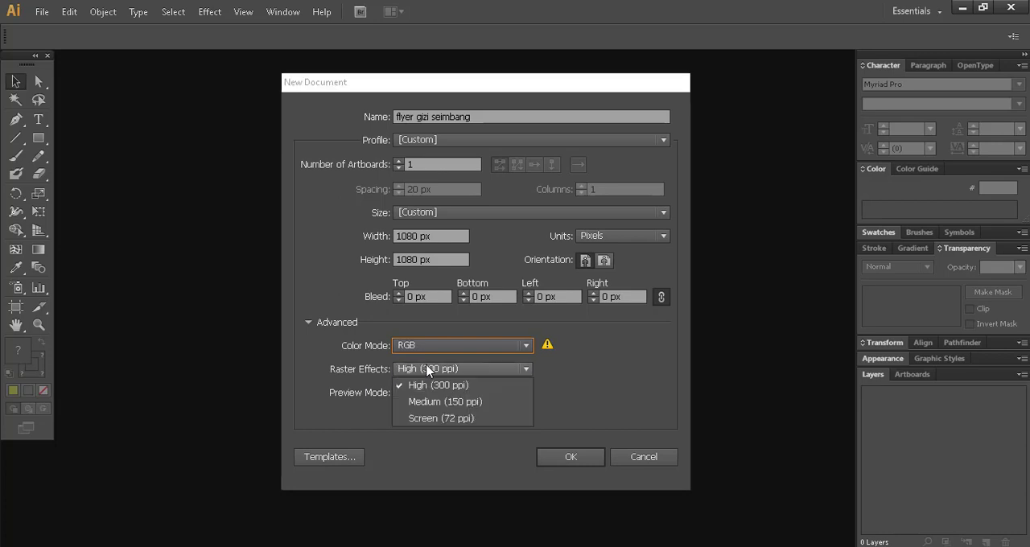
{"action": "left_click", "coordinate": [426, 369]}
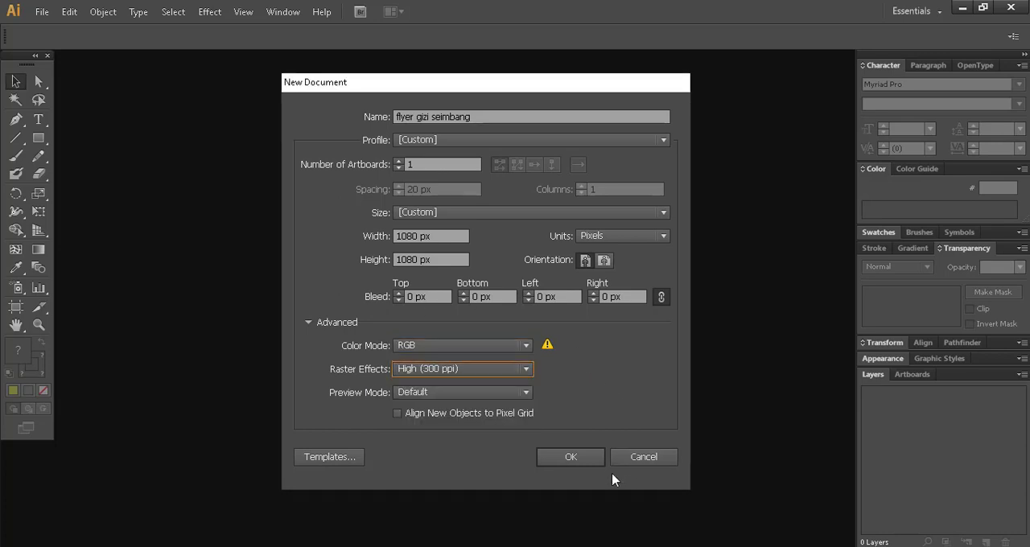
{"action": "left_click", "coordinate": [586, 465]}
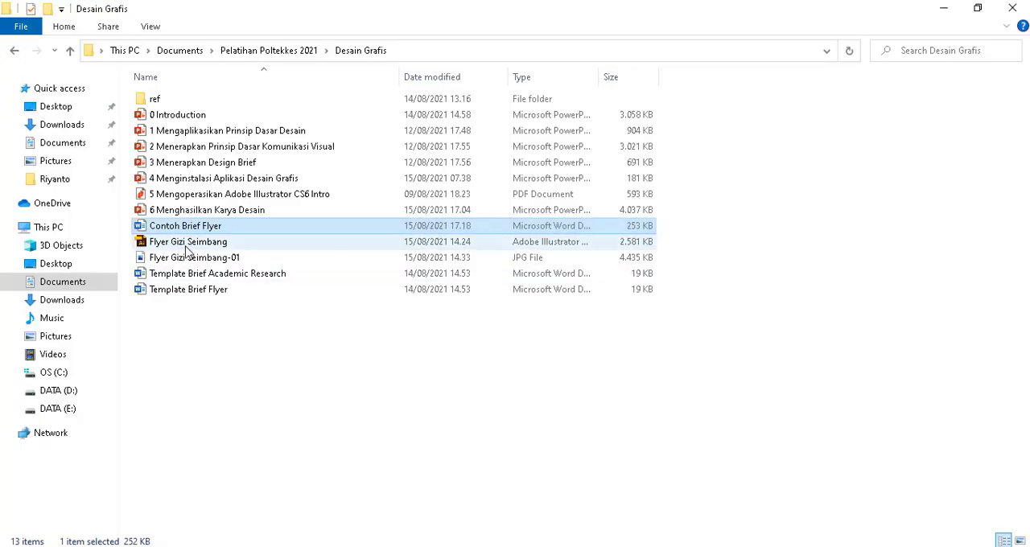
Open the finished Flyer Gizi Seimbang Illustrator file from the Desain Grafis folder and go through its layers.
{"action": "left_click", "coordinate": [187, 246]}
{"action": "double_click", "coordinate": [187, 246]}
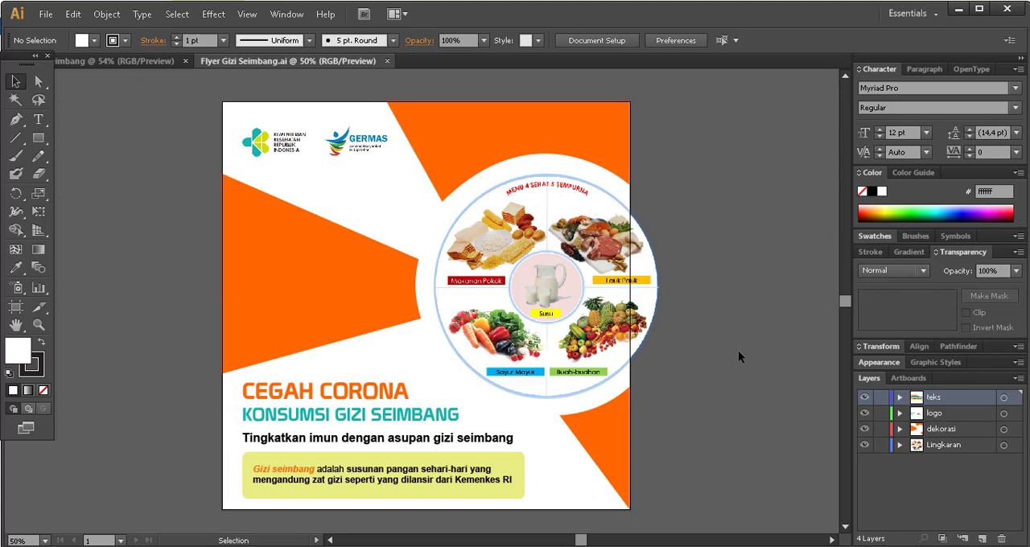
{"action": "left_click", "coordinate": [954, 450]}
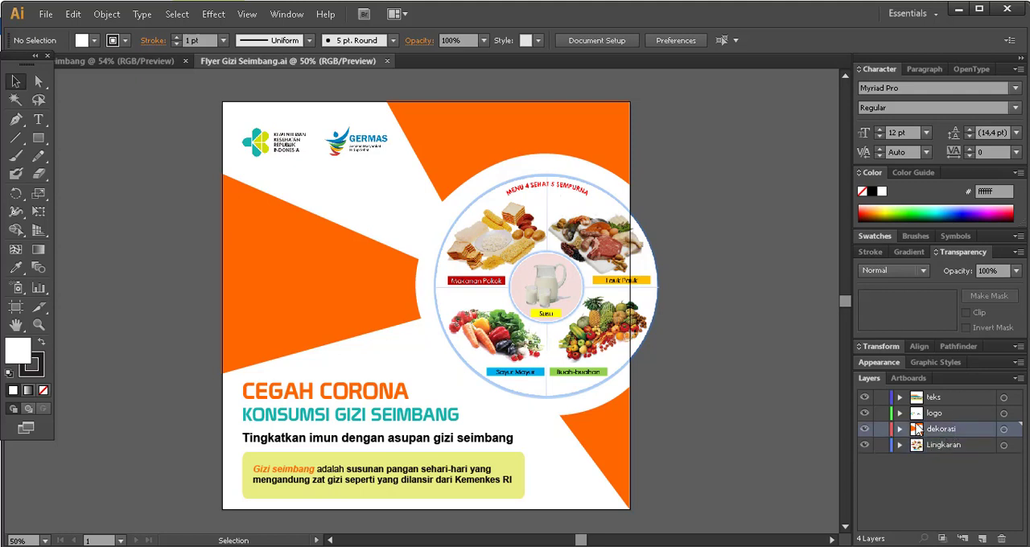
Examine which flyer elements belong to the dekorasi, logo, teks and Lingkaran layers of the finished design.
{"action": "left_click", "coordinate": [451, 150]}
{"action": "left_click", "coordinate": [248, 280]}
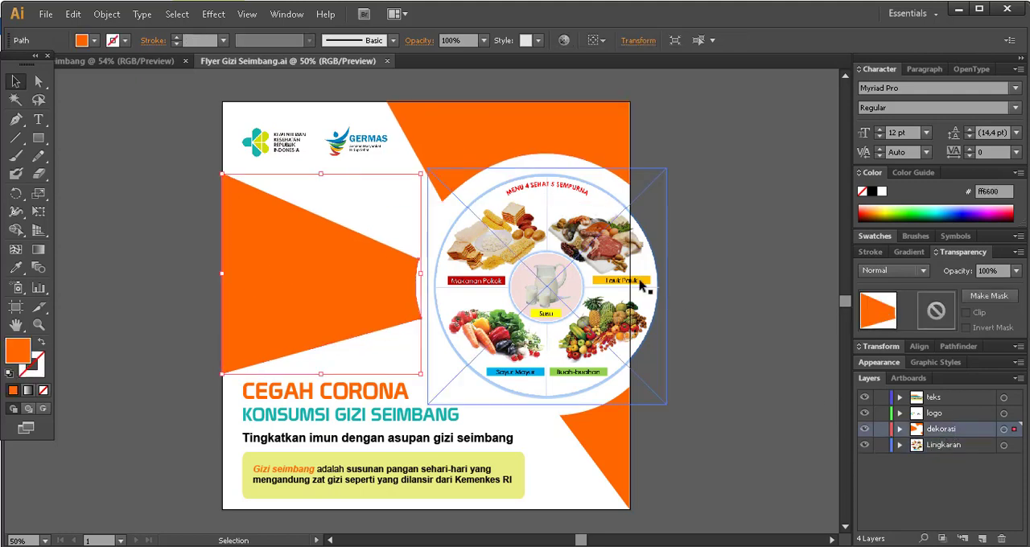
{"action": "left_click", "coordinate": [925, 412]}
{"action": "left_click", "coordinate": [274, 142]}
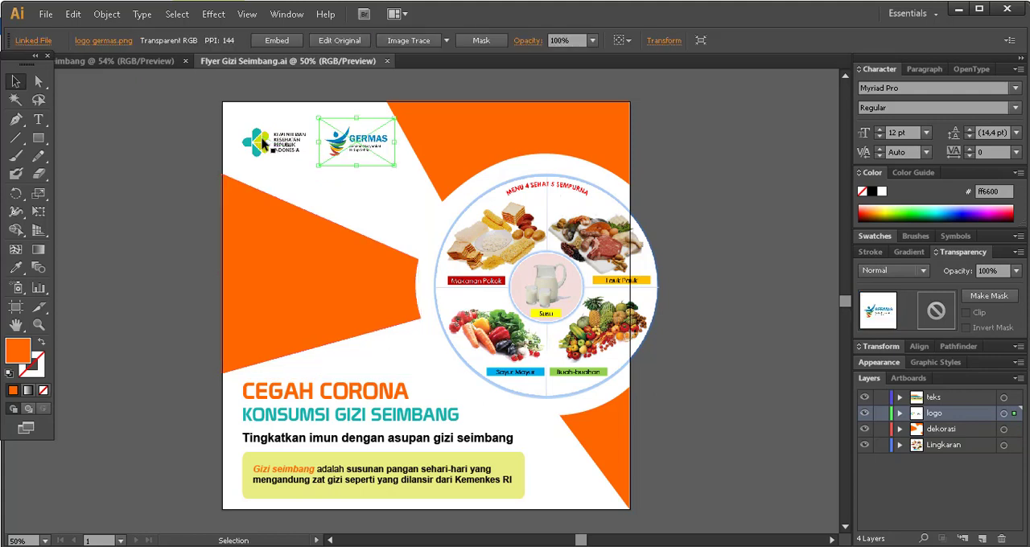
{"action": "left_click", "coordinate": [943, 398]}
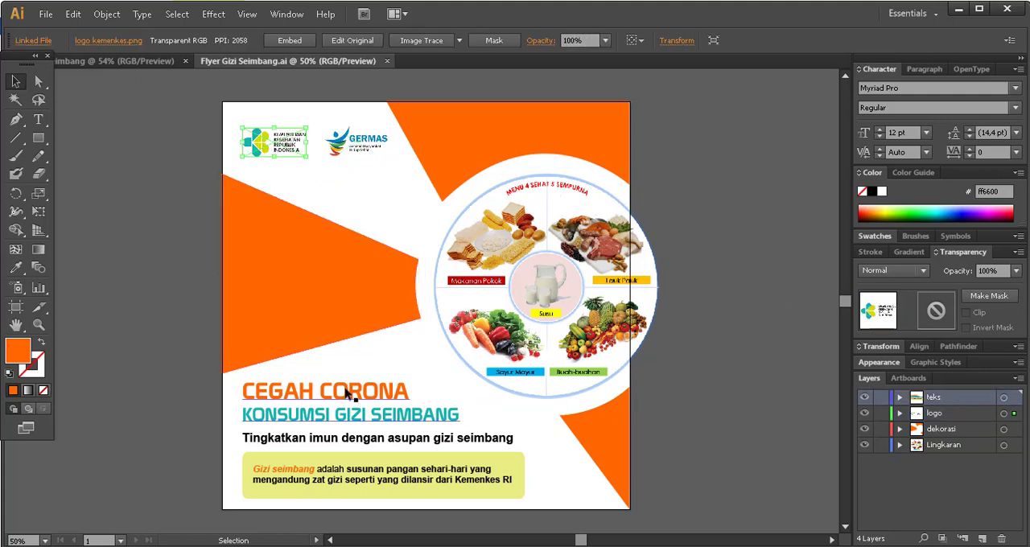
{"action": "left_click", "coordinate": [354, 414]}
{"action": "left_click", "coordinate": [412, 440]}
{"action": "left_click", "coordinate": [371, 466]}
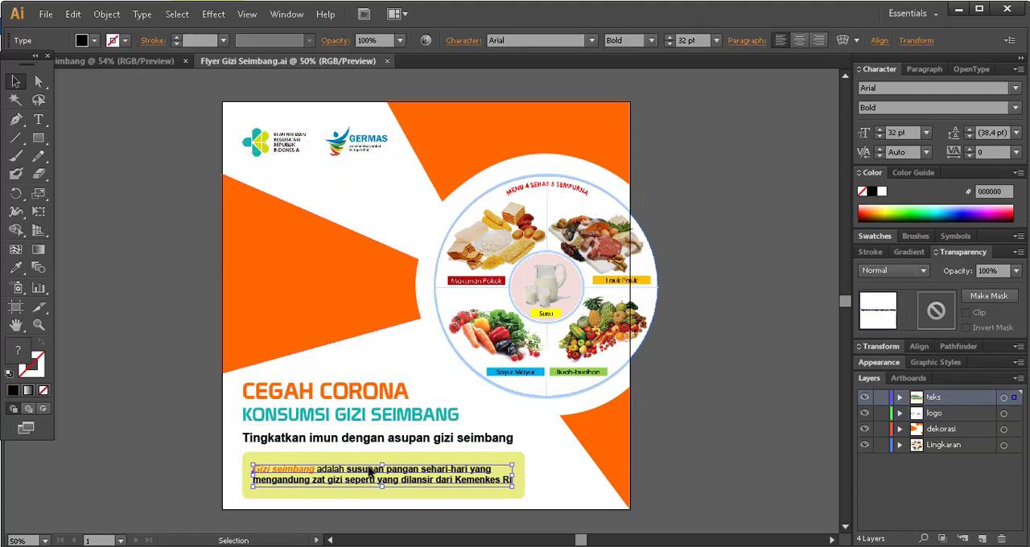
{"action": "left_click", "coordinate": [720, 359]}
{"action": "left_click", "coordinate": [933, 444]}
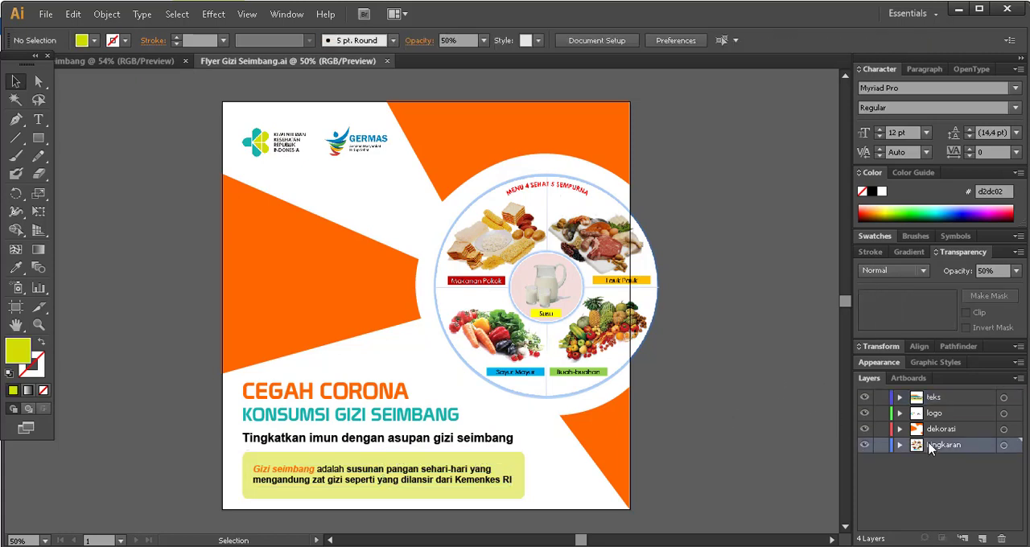
In the blank flyer document, draw a large circle and move it up so it extends past the artboard's right edge.
{"action": "left_click", "coordinate": [101, 61]}
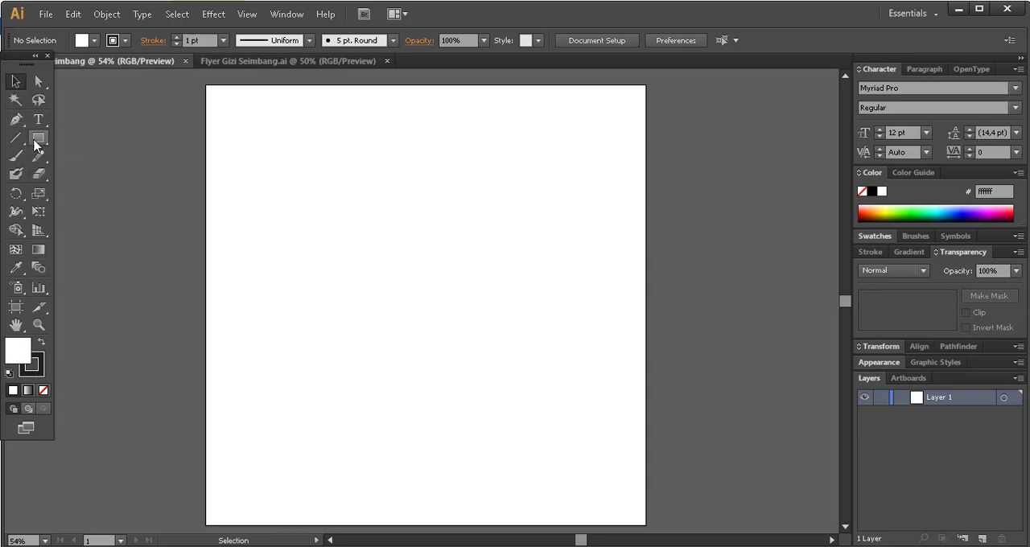
{"action": "left_click", "coordinate": [45, 145]}
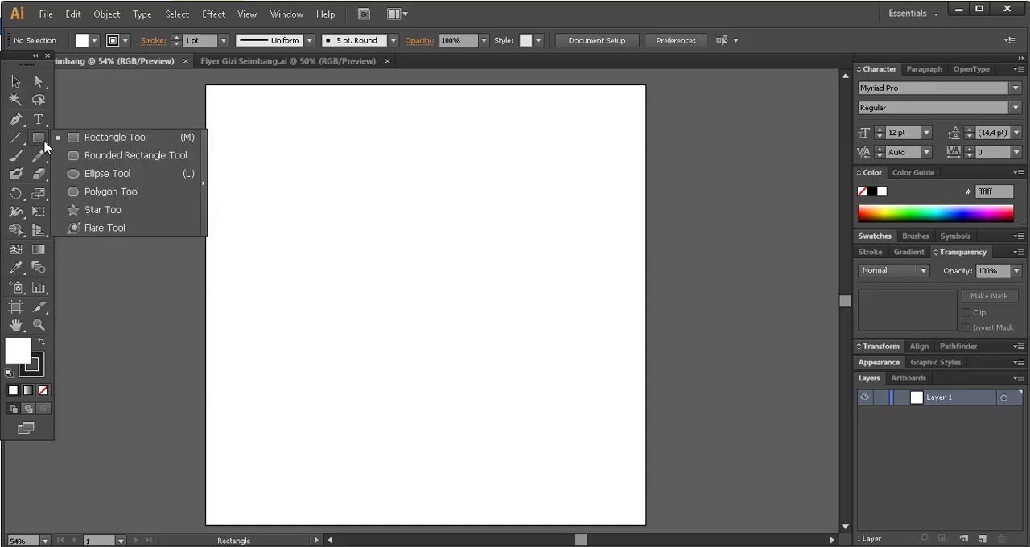
{"action": "left_click", "coordinate": [107, 174]}
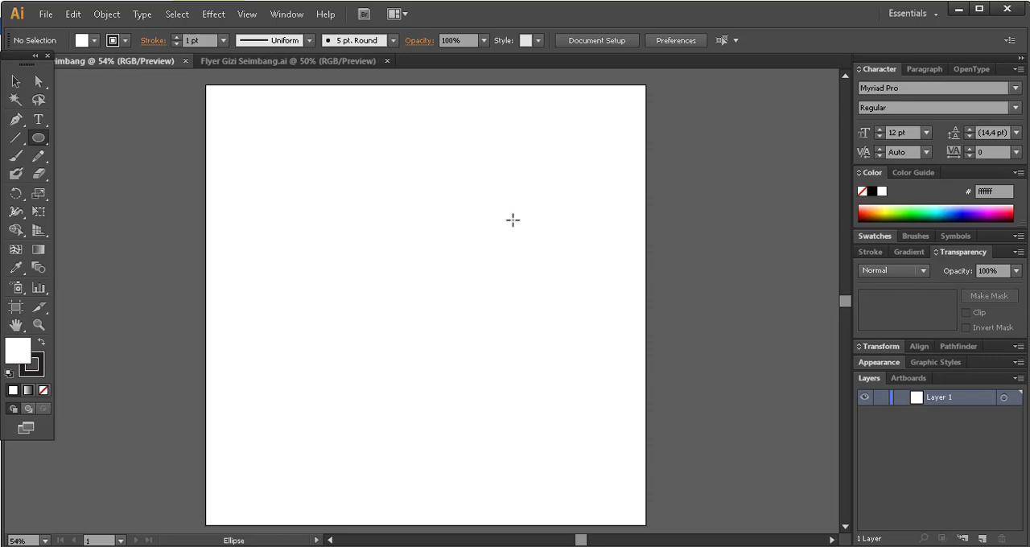
{"action": "left_click_drag", "start_coordinate": [512, 220], "coordinate": [604, 349]}
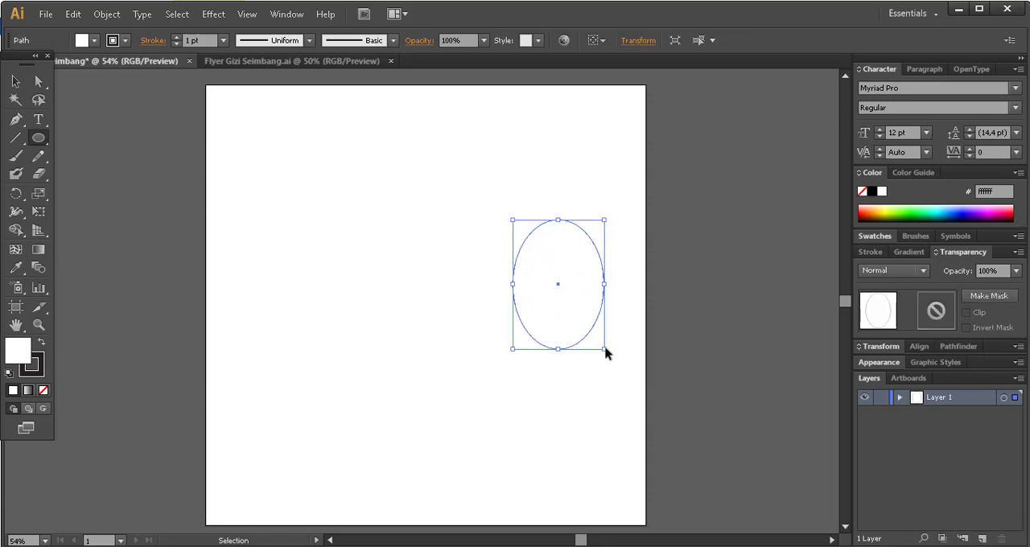
{"action": "key", "text": "ctrl+z"}
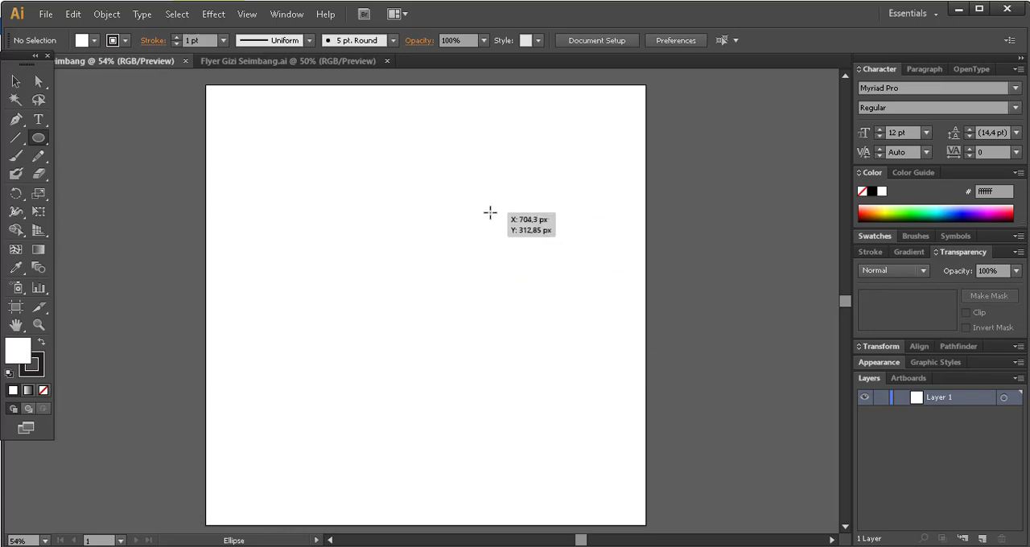
{"action": "left_click_drag", "start_coordinate": [429, 199], "coordinate": [653, 403]}
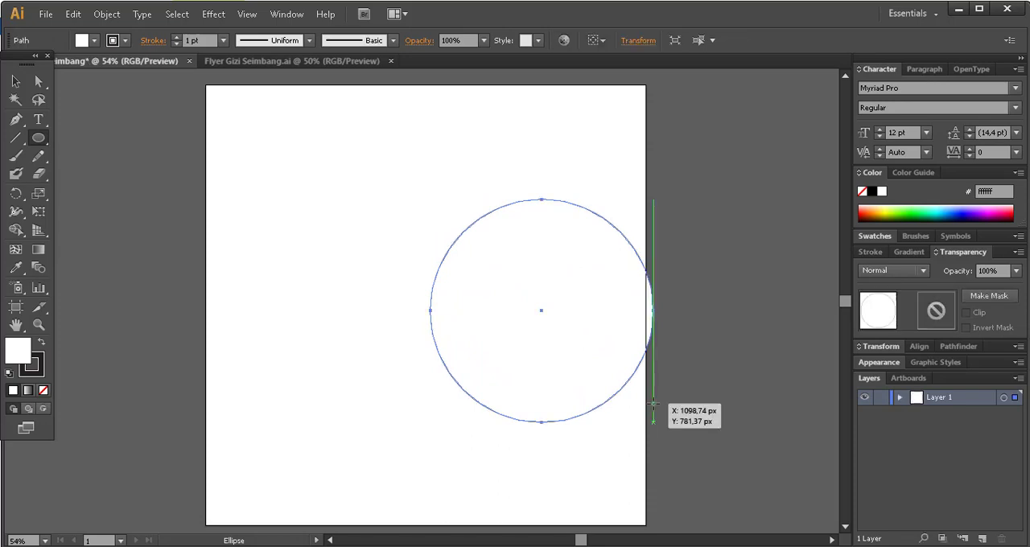
{"action": "left_click", "coordinate": [16, 83]}
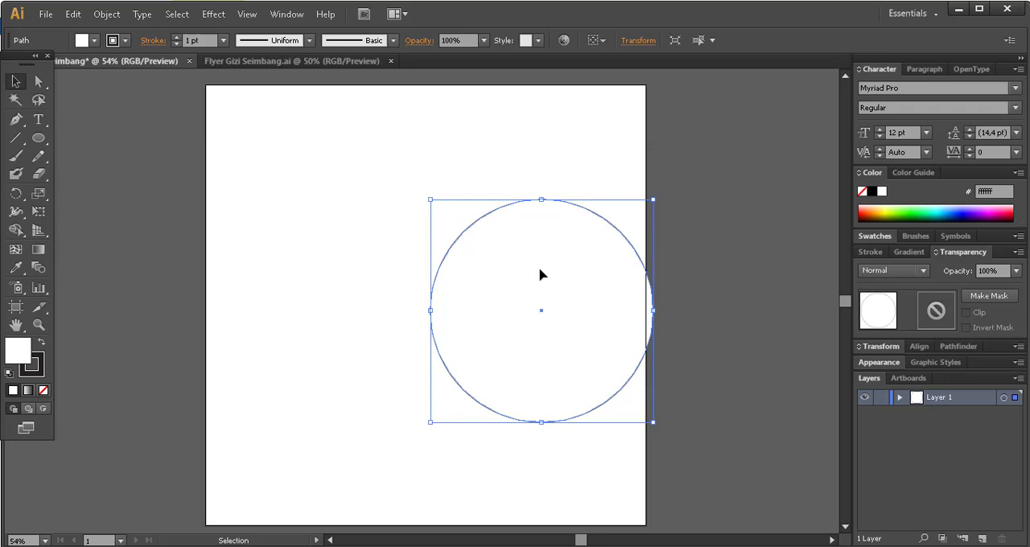
{"action": "left_click_drag", "start_coordinate": [539, 266], "coordinate": [562, 255]}
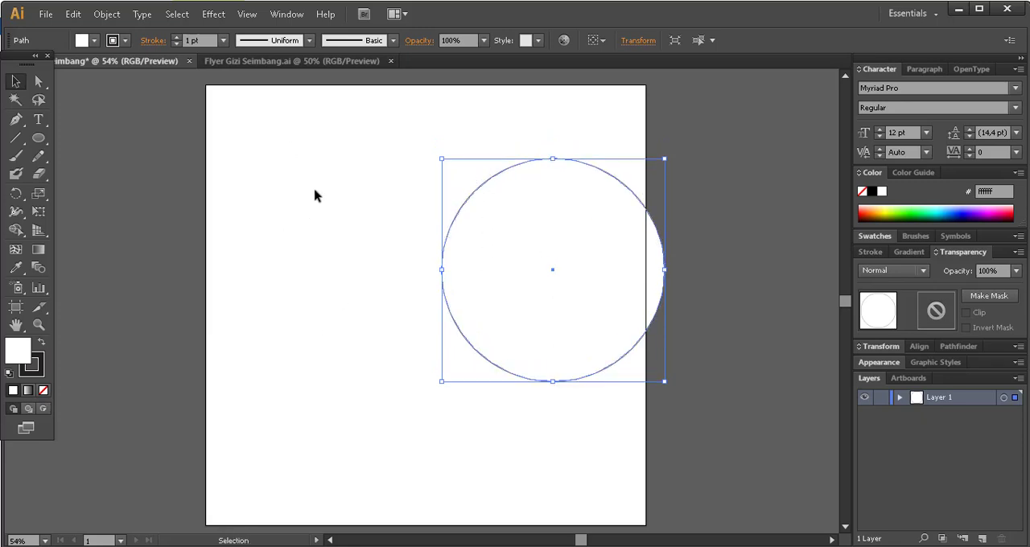
Fill the circle with light gray dbdbdb and deselect it.
{"action": "double_click", "coordinate": [30, 363]}
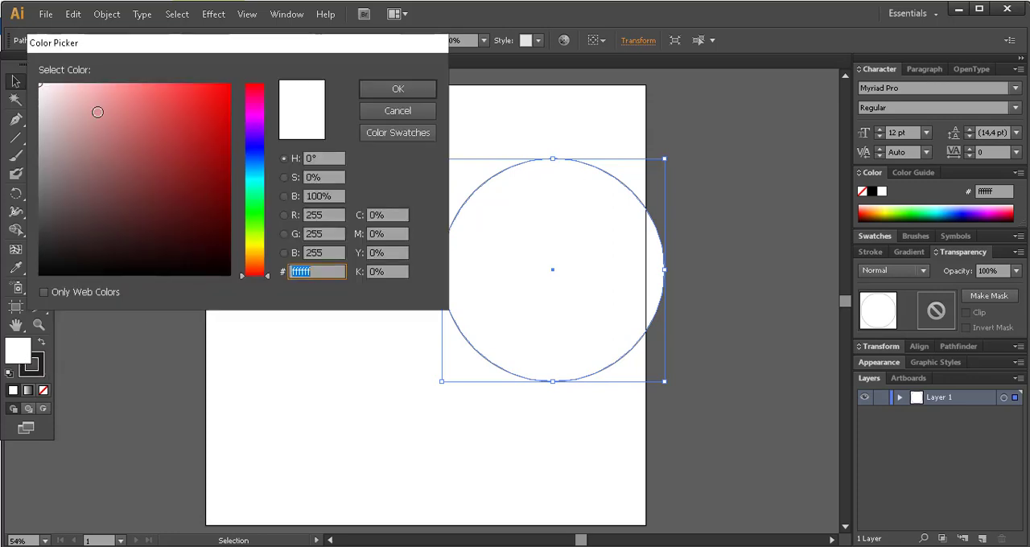
{"action": "left_click_drag", "start_coordinate": [24, 107], "coordinate": [49, 111]}
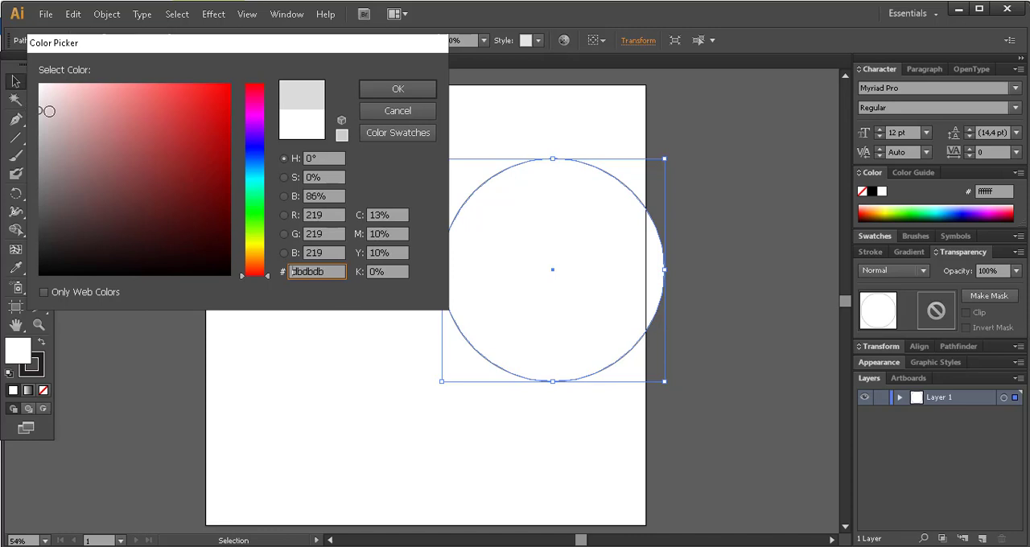
{"action": "left_click", "coordinate": [399, 87]}
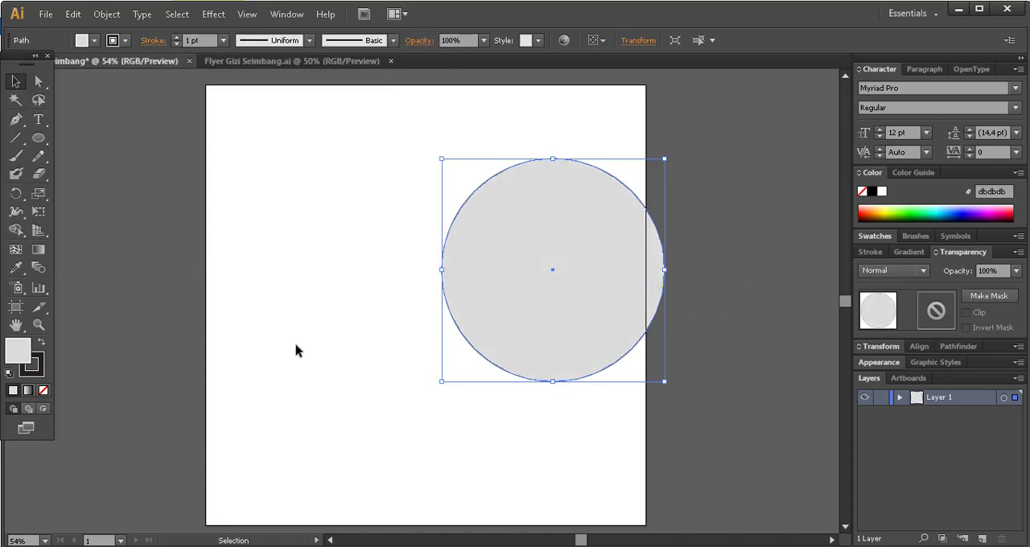
{"action": "left_click", "coordinate": [63, 354]}
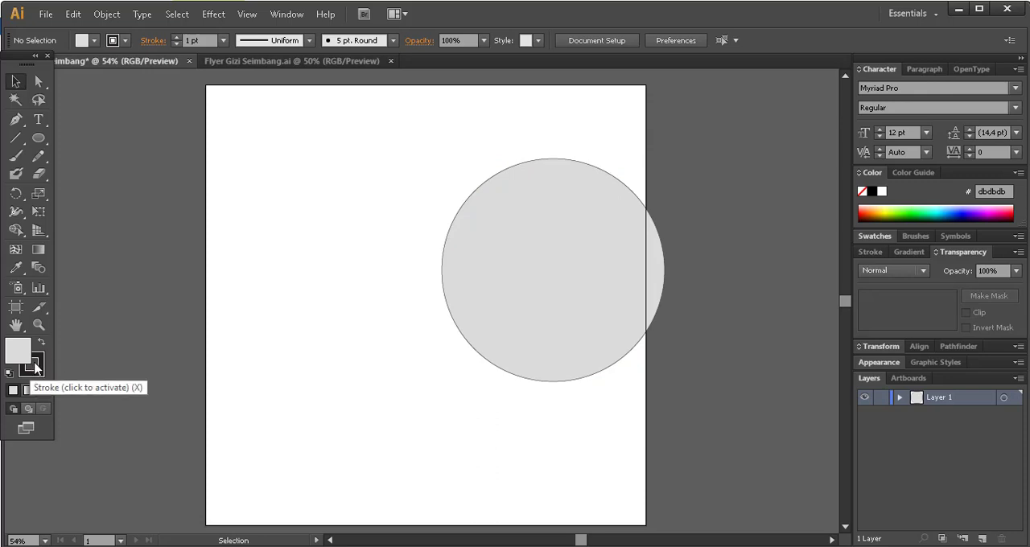
Try a 10 pt stroke weight on the gray circle's outline.
{"action": "left_click", "coordinate": [36, 368]}
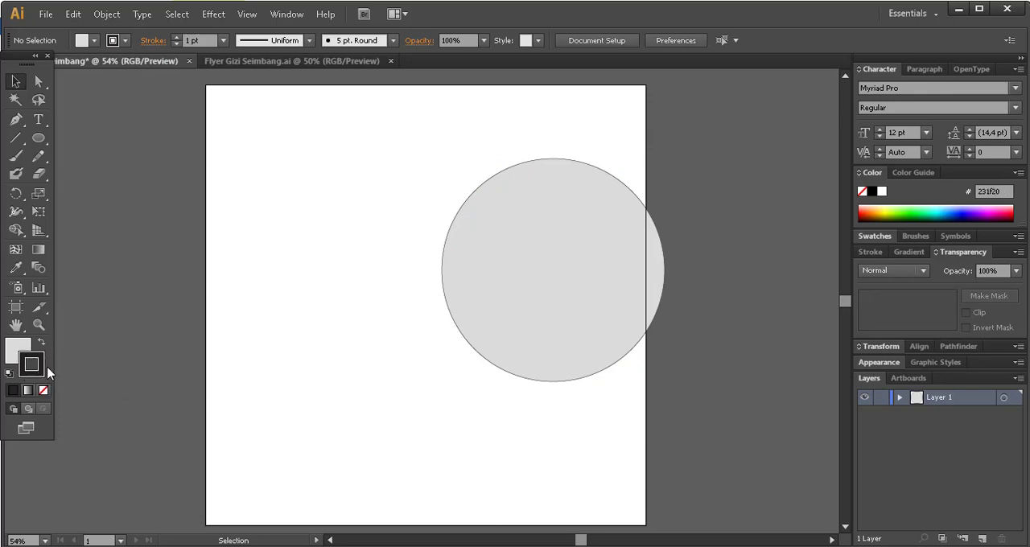
{"action": "left_click", "coordinate": [222, 40]}
{"action": "left_click", "coordinate": [240, 256]}
{"action": "left_click", "coordinate": [596, 262]}
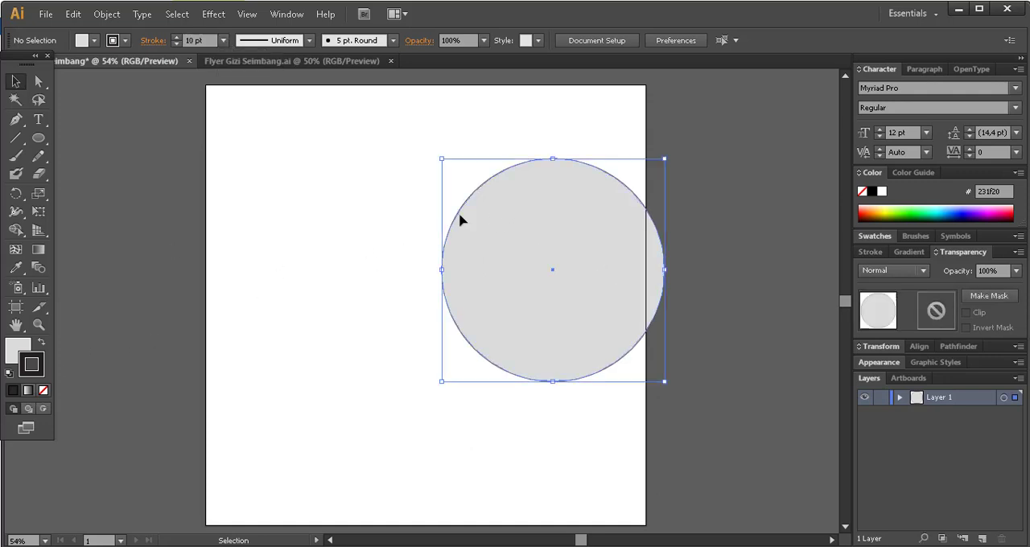
{"action": "left_click", "coordinate": [223, 40]}
{"action": "left_click", "coordinate": [240, 256]}
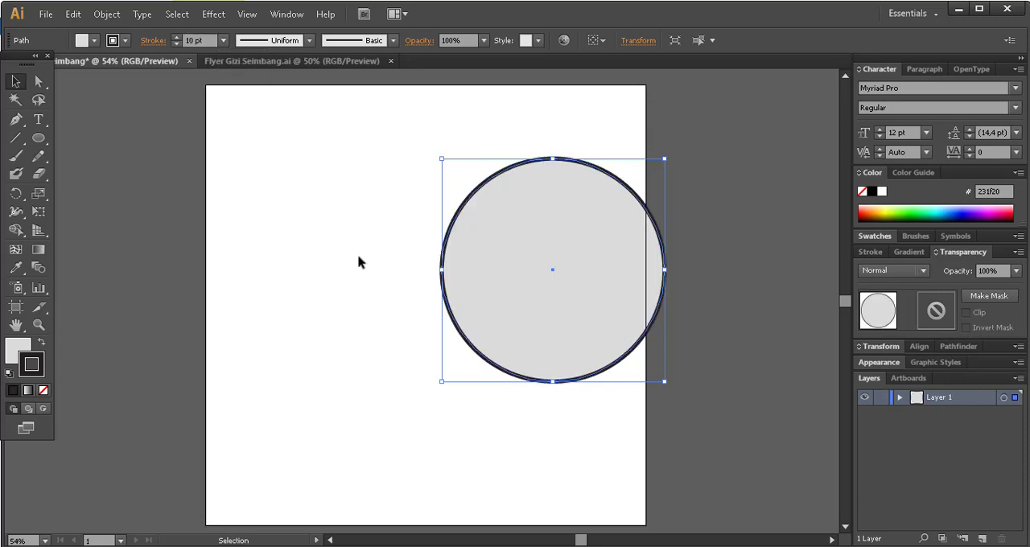
{"action": "key", "text": "ctrl+shift+a"}
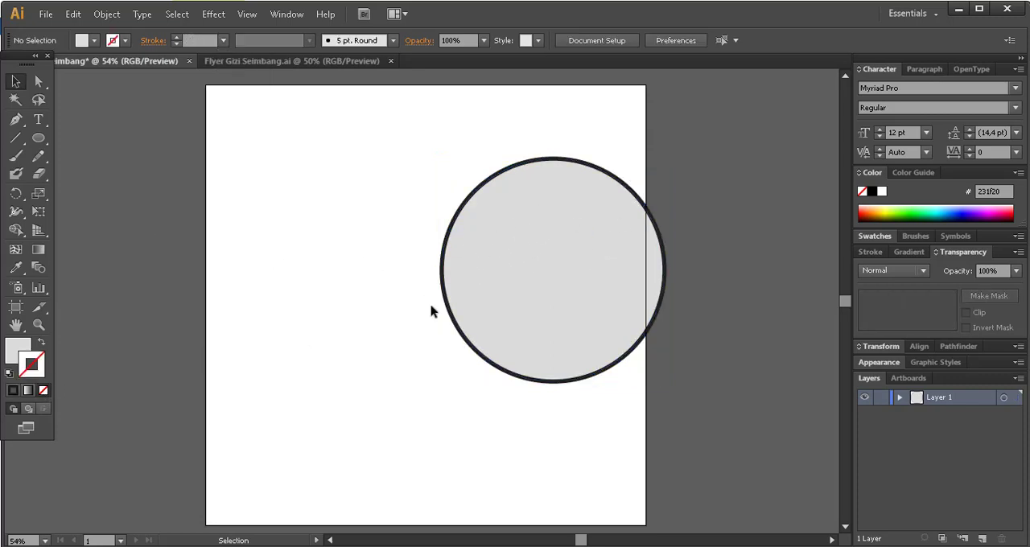
Remove the stroke from the gray circle and make its fill the active color attribute.
{"action": "left_click", "coordinate": [639, 234]}
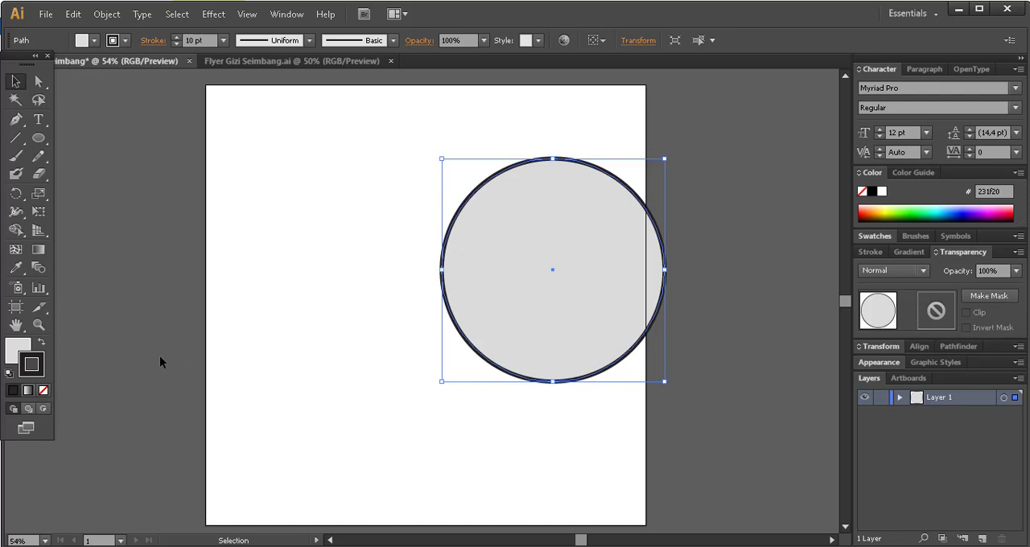
{"action": "left_click", "coordinate": [44, 390]}
{"action": "left_click", "coordinate": [18, 352]}
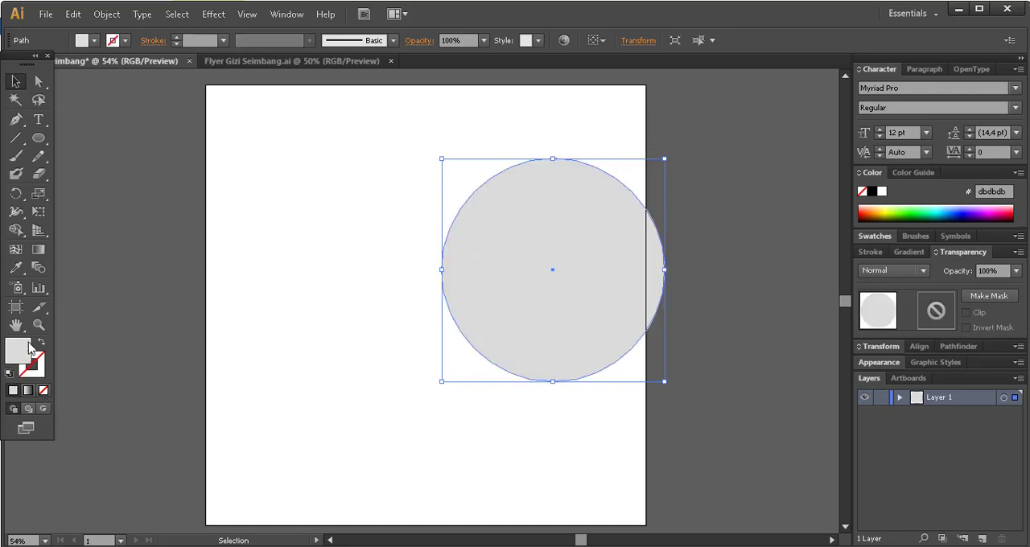
{"action": "left_click", "coordinate": [34, 366]}
{"action": "left_click", "coordinate": [14, 360]}
{"action": "left_click", "coordinate": [32, 367]}
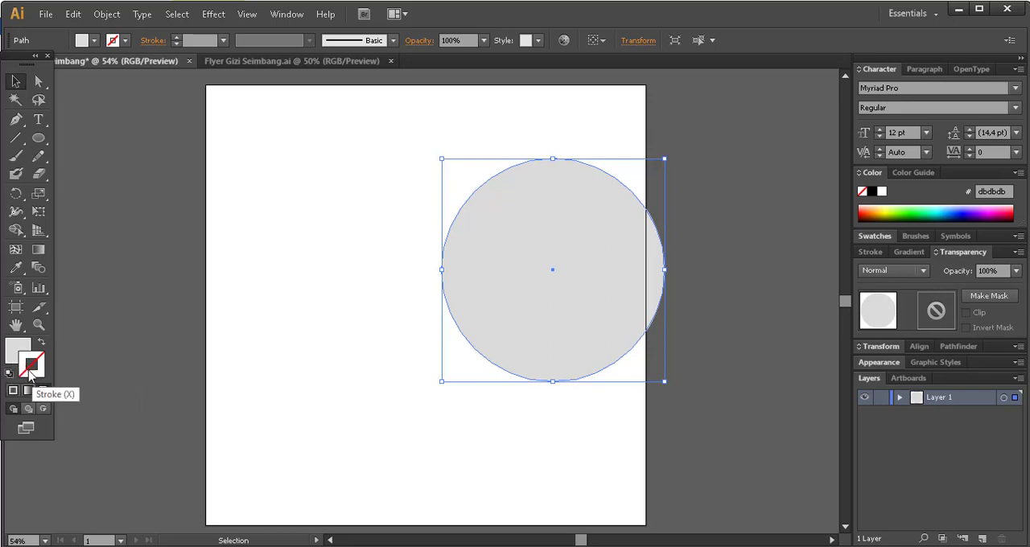
{"action": "left_click", "coordinate": [23, 358]}
{"action": "left_click", "coordinate": [34, 368]}
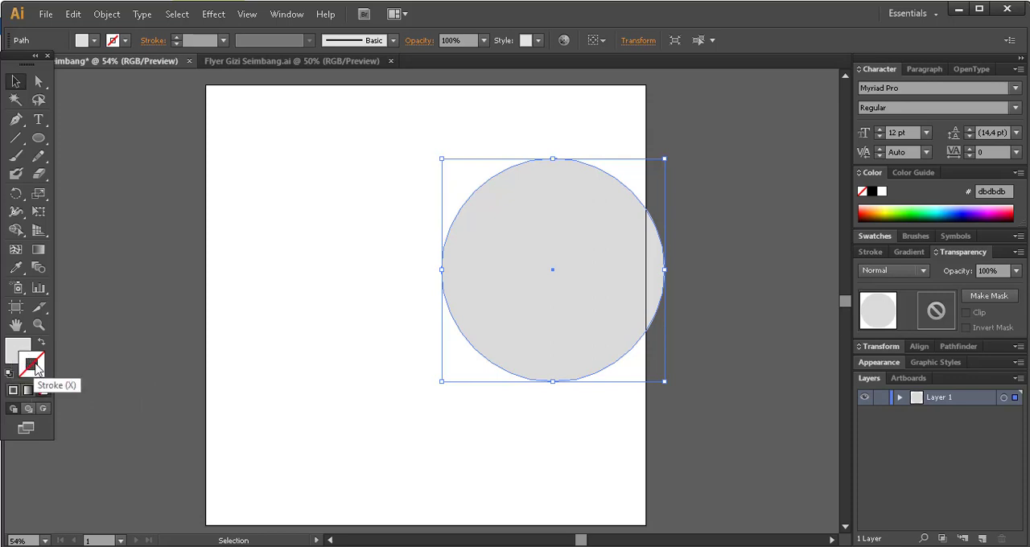
{"action": "left_click", "coordinate": [13, 357]}
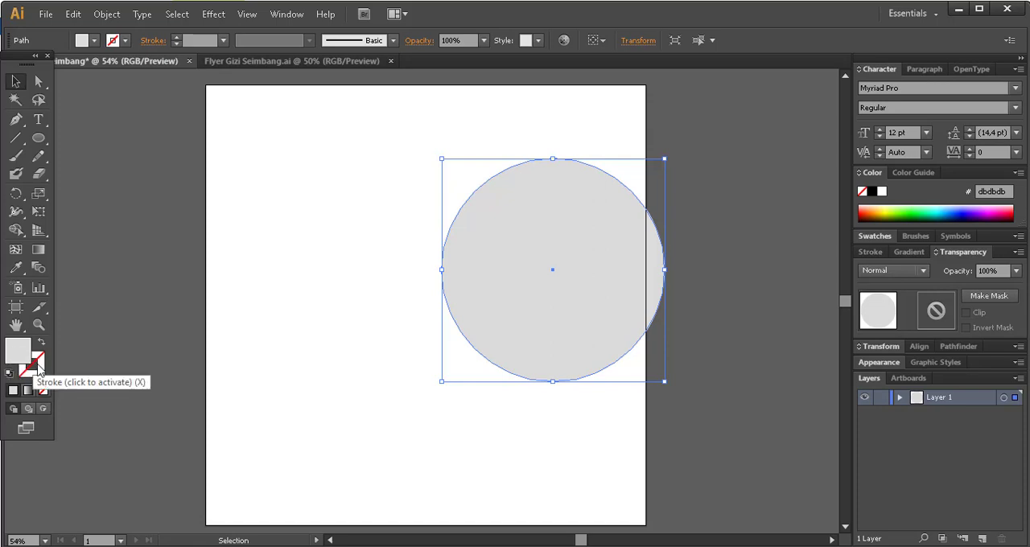
{"action": "left_click", "coordinate": [36, 366]}
{"action": "left_click", "coordinate": [16, 357]}
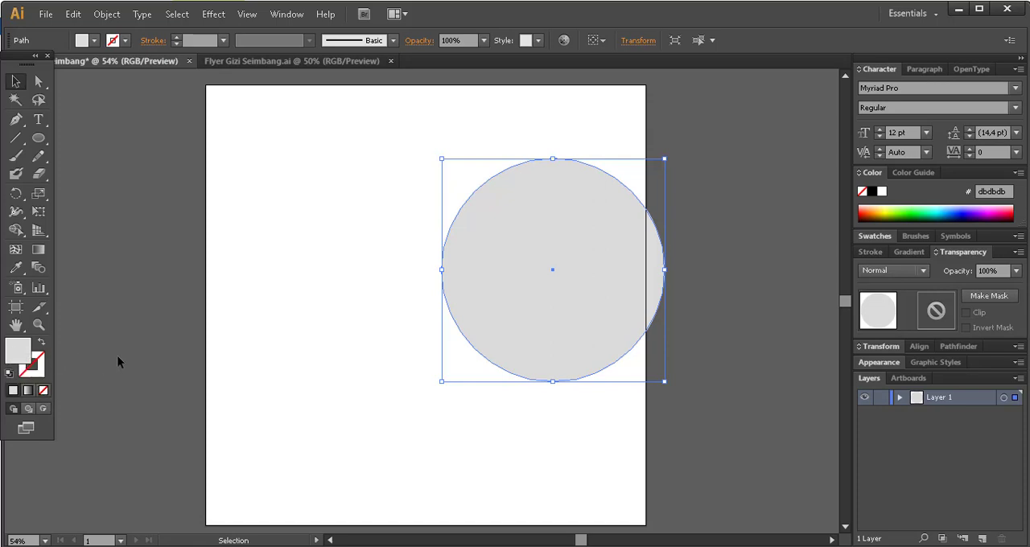
Deselect the circle and rename its layer, Layer 1, as lingkaran.
{"action": "left_click", "coordinate": [241, 306]}
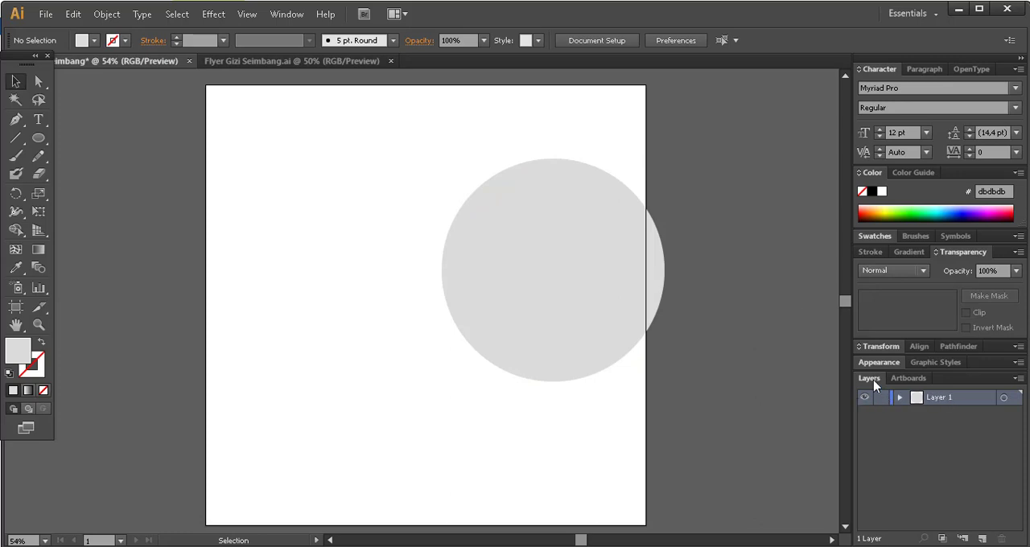
{"action": "double_click", "coordinate": [936, 398]}
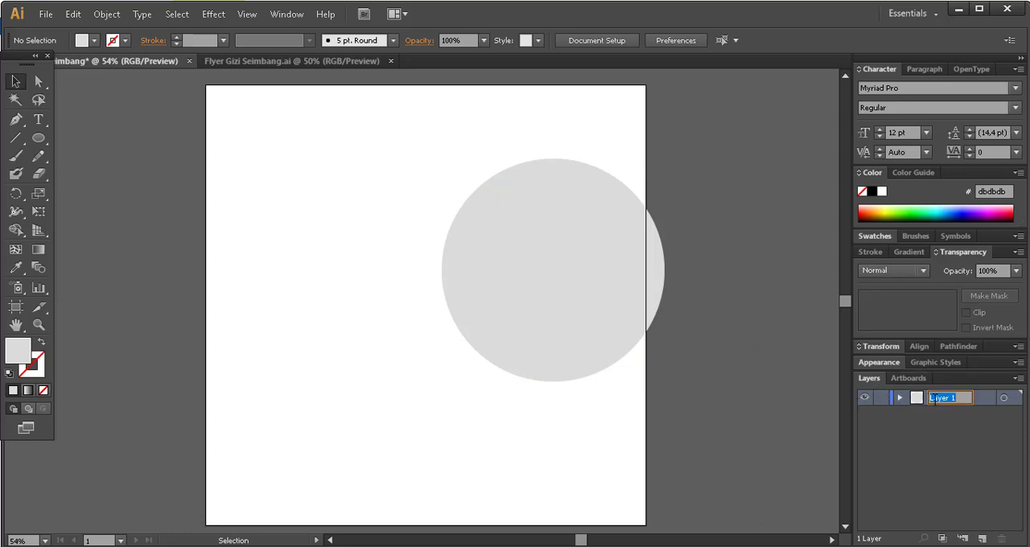
{"action": "type", "text": "lingkaran"}
{"action": "left_click", "coordinate": [950, 428]}
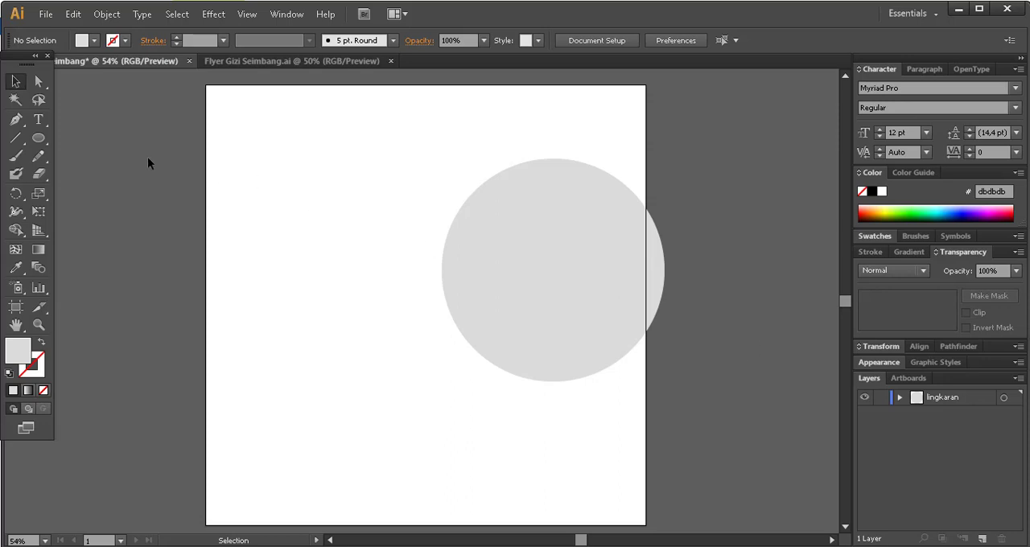
Draw a closed four-sided shape with the Pen tool, widest along the artboard's left edge, with its short side near the circle curved inward.
{"action": "left_click", "coordinate": [15, 123]}
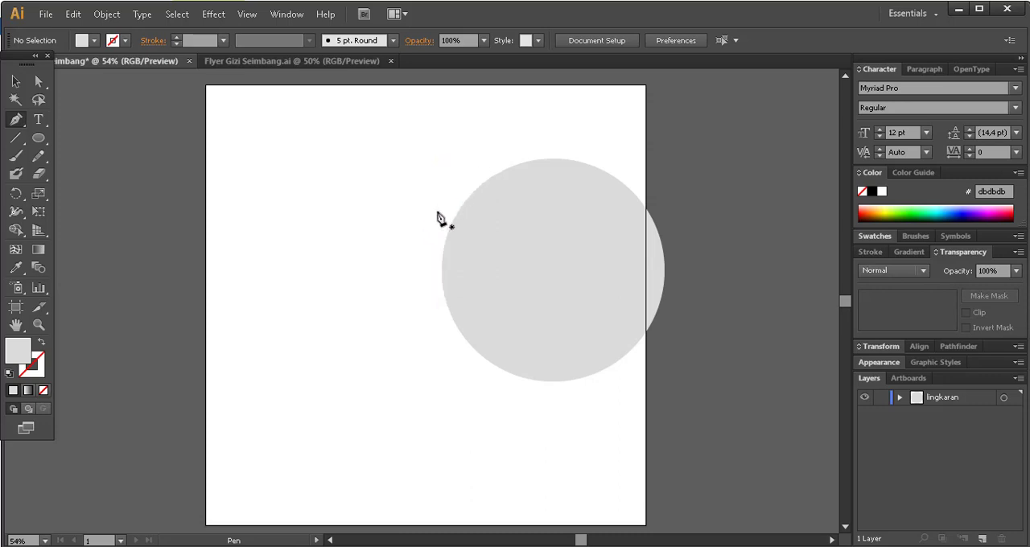
{"action": "left_click", "coordinate": [424, 298]}
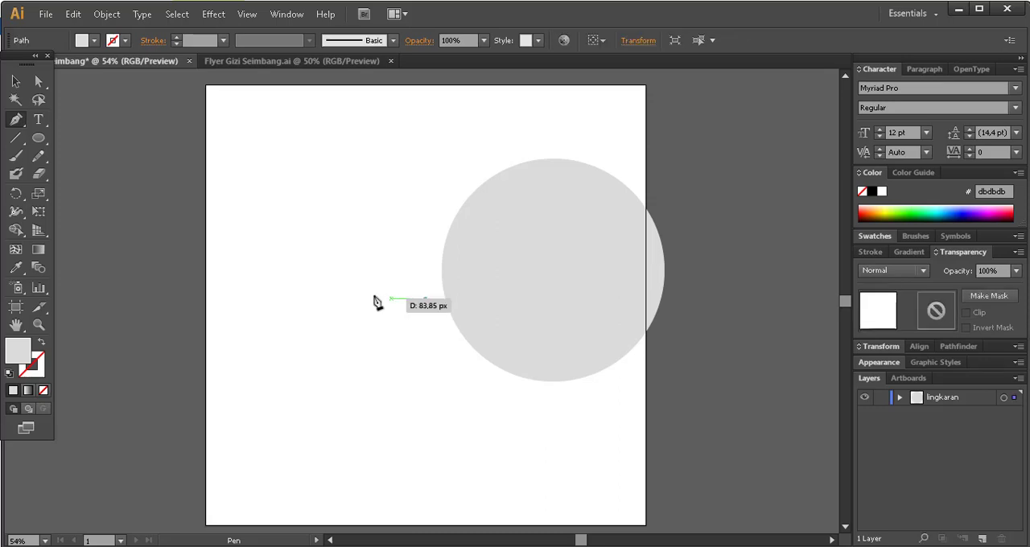
{"action": "left_click", "coordinate": [206, 343]}
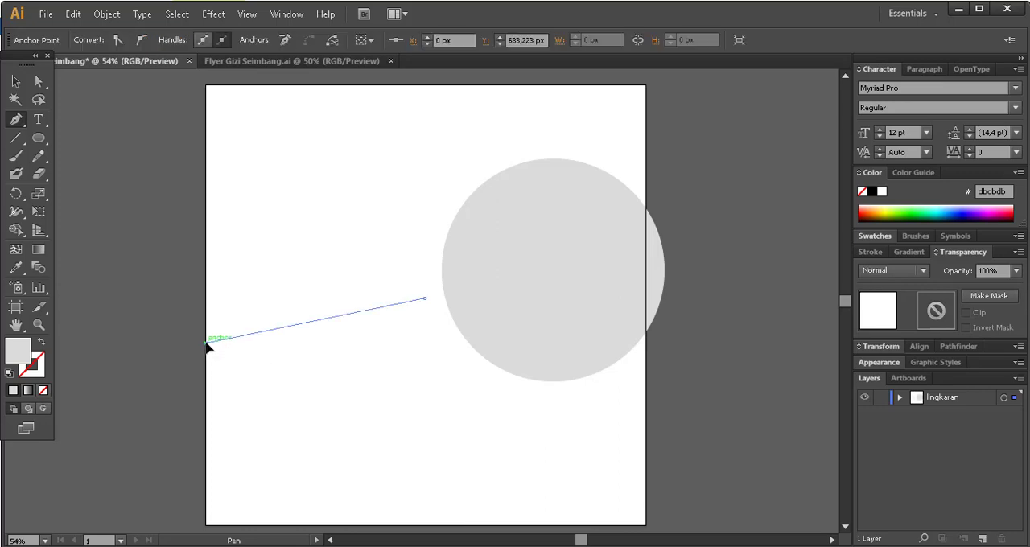
{"action": "left_click", "coordinate": [207, 173]}
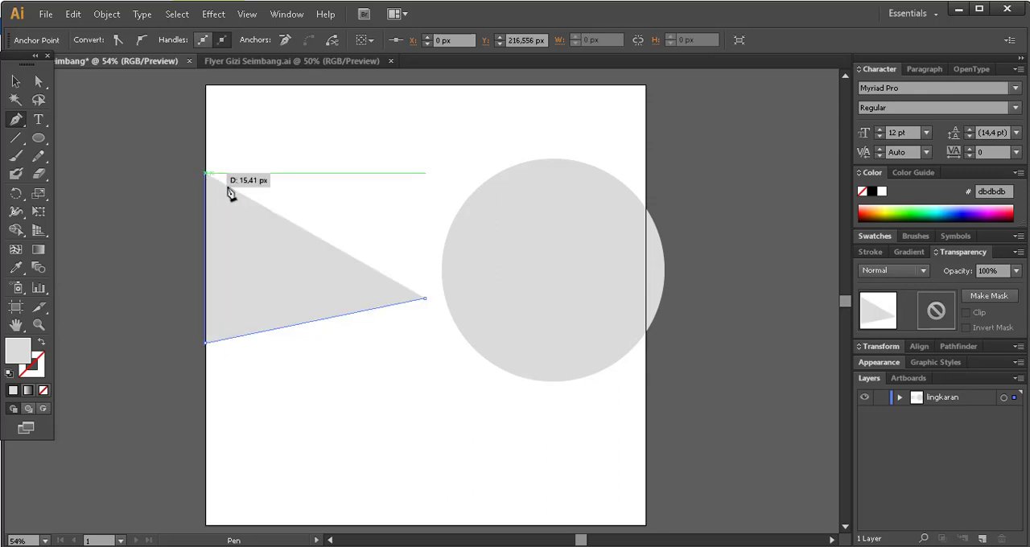
{"action": "left_click", "coordinate": [425, 241]}
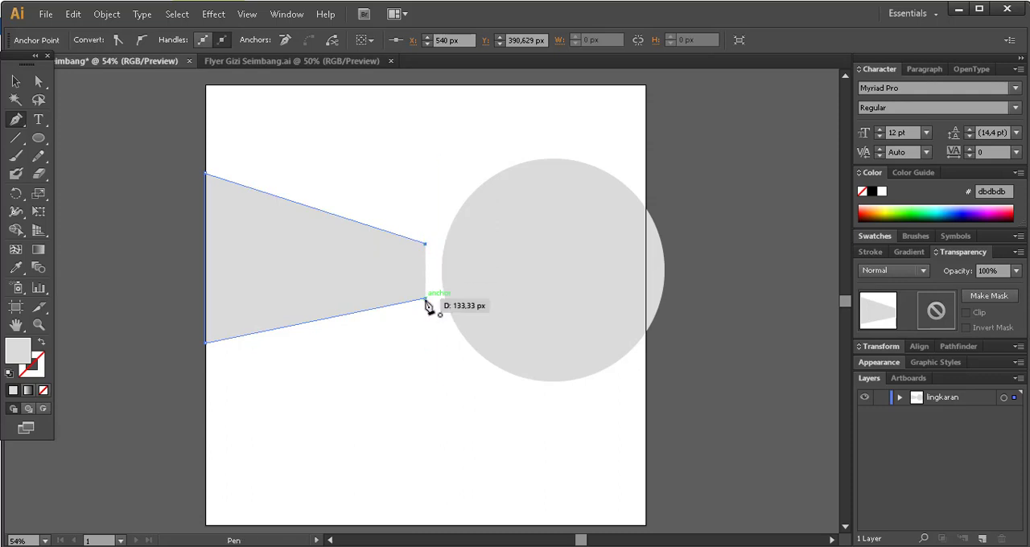
{"action": "left_click", "coordinate": [425, 299]}
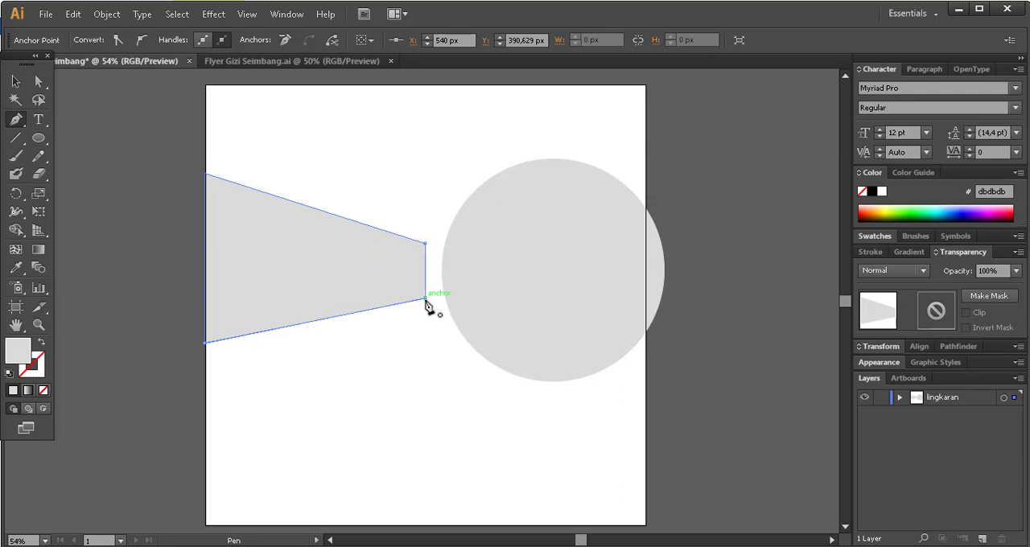
{"action": "left_click_drag", "start_coordinate": [425, 299], "coordinate": [438, 339]}
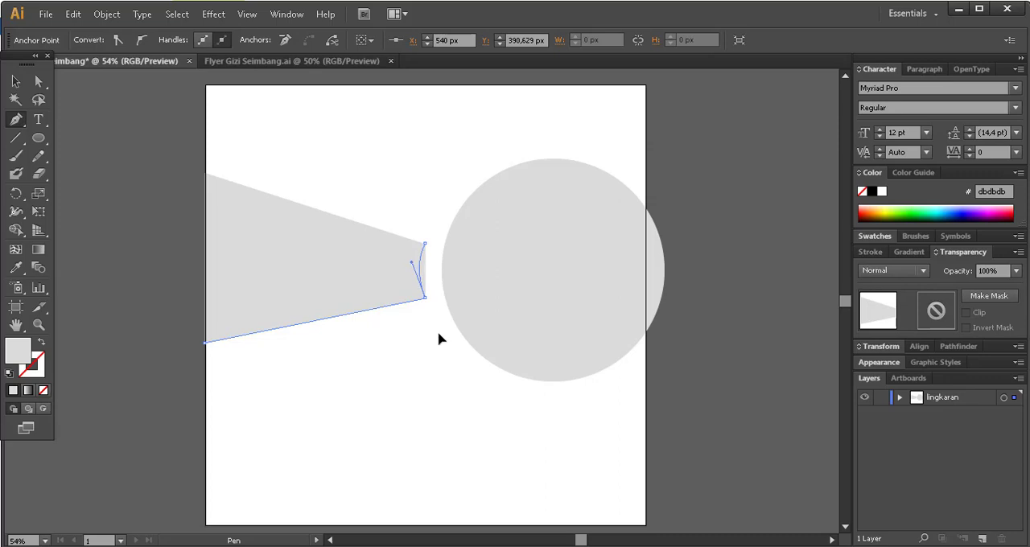
{"action": "left_click_drag", "start_coordinate": [439, 338], "coordinate": [438, 339]}
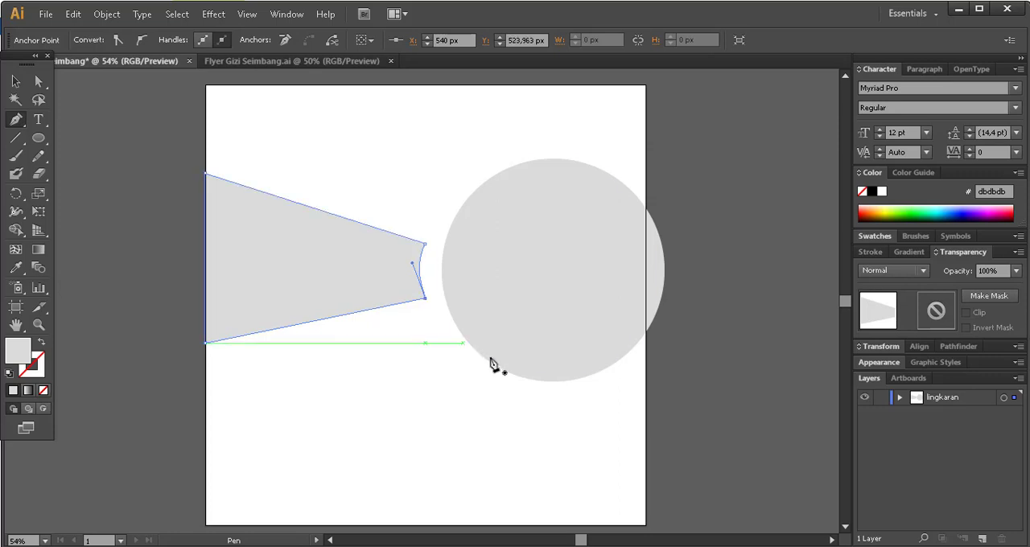
{"action": "left_click", "coordinate": [699, 371]}
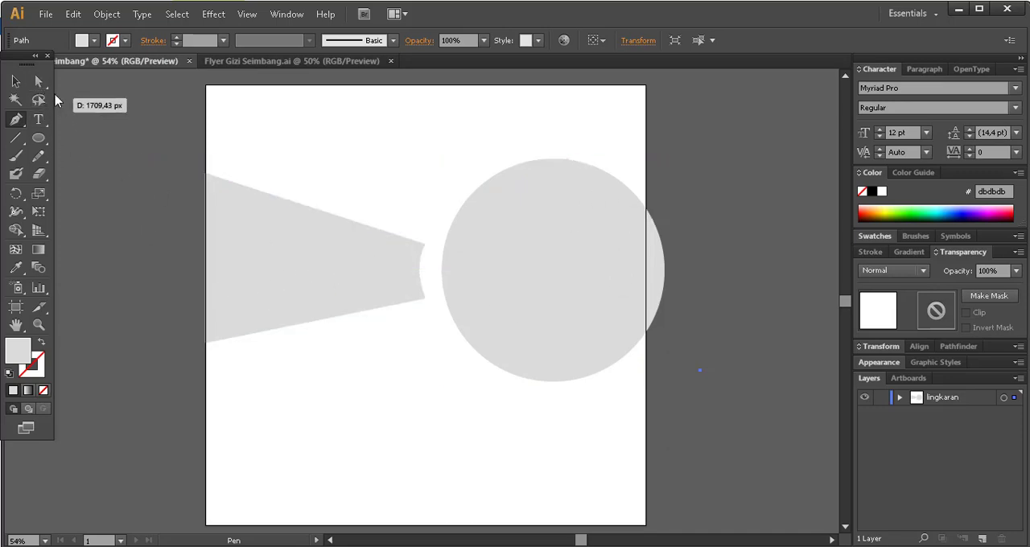
Flatten the inward curve on the shape's short side by adjusting the direction handle of its lower corner.
{"action": "left_click", "coordinate": [43, 85]}
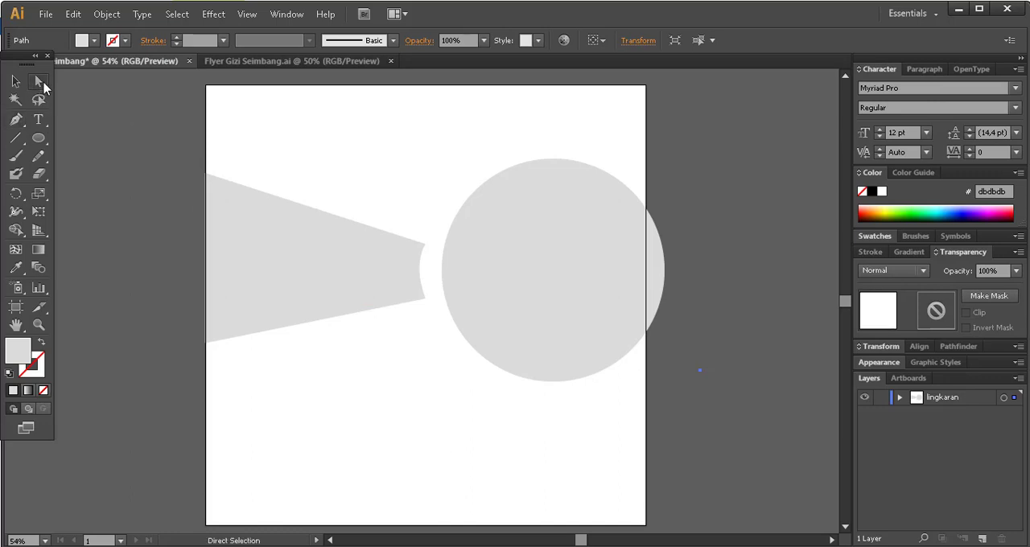
{"action": "left_click", "coordinate": [351, 274]}
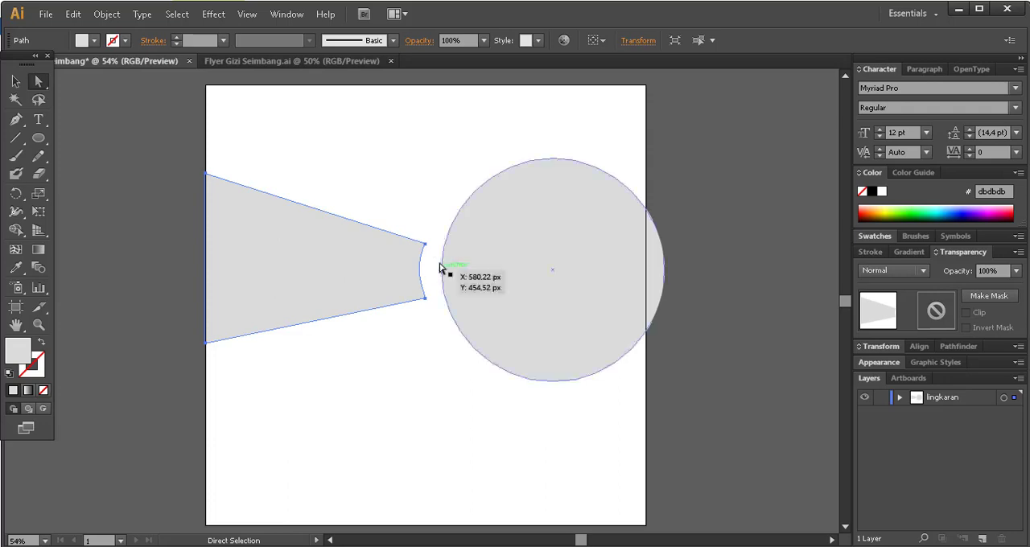
{"action": "left_click", "coordinate": [426, 301]}
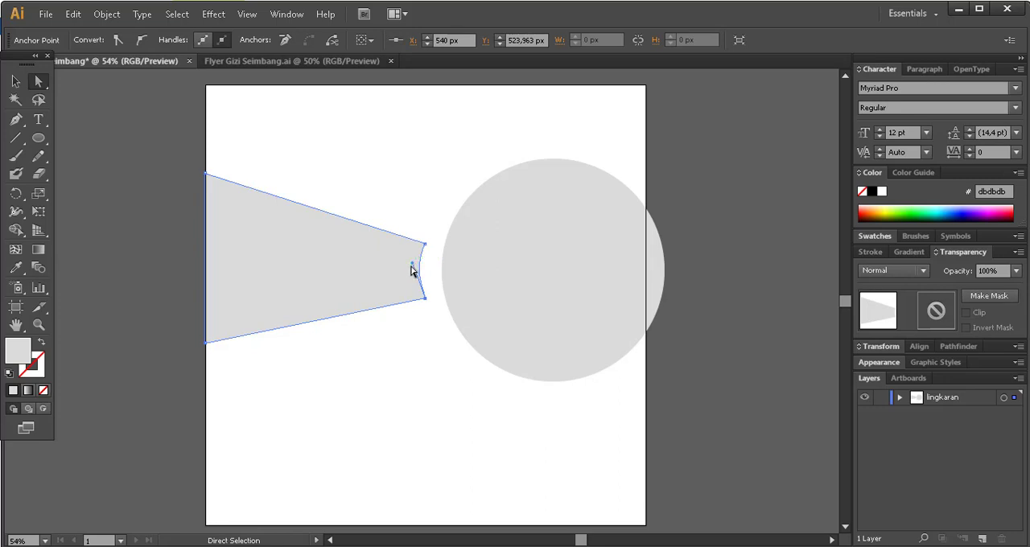
{"action": "left_click_drag", "start_coordinate": [410, 273], "coordinate": [416, 268]}
{"action": "left_click_drag", "start_coordinate": [416, 268], "coordinate": [416, 269]}
{"action": "left_click", "coordinate": [464, 373]}
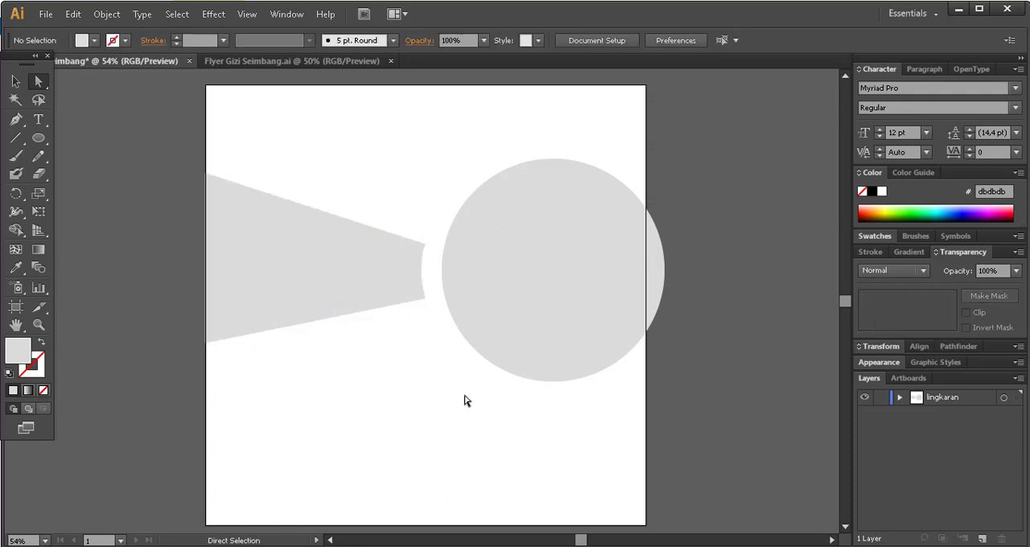
Try raising the upper corner of the shape's curved side and shifting its lower corner slightly.
{"action": "left_click", "coordinate": [384, 278]}
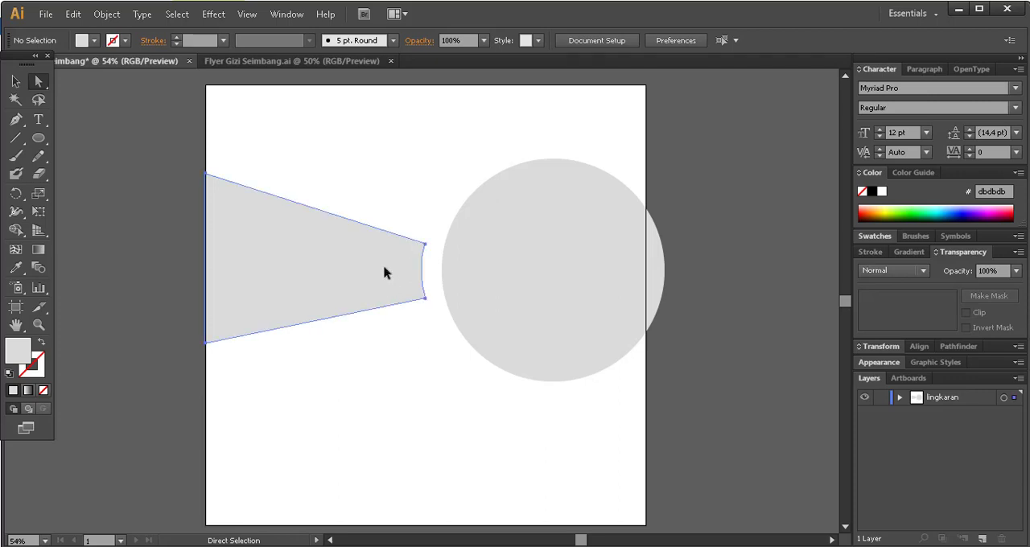
{"action": "left_click", "coordinate": [425, 244]}
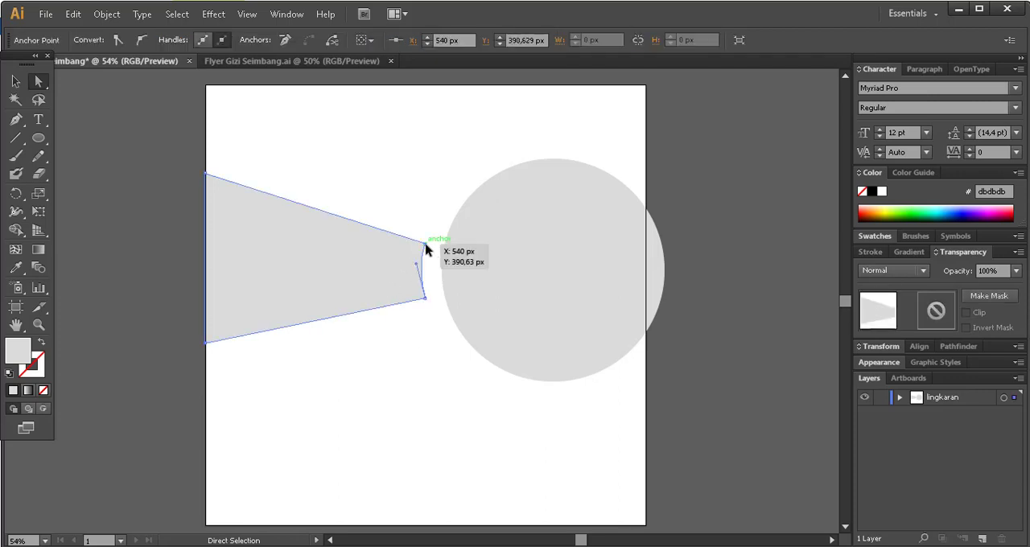
{"action": "left_click_drag", "start_coordinate": [426, 243], "coordinate": [428, 234]}
{"action": "left_click", "coordinate": [444, 354]}
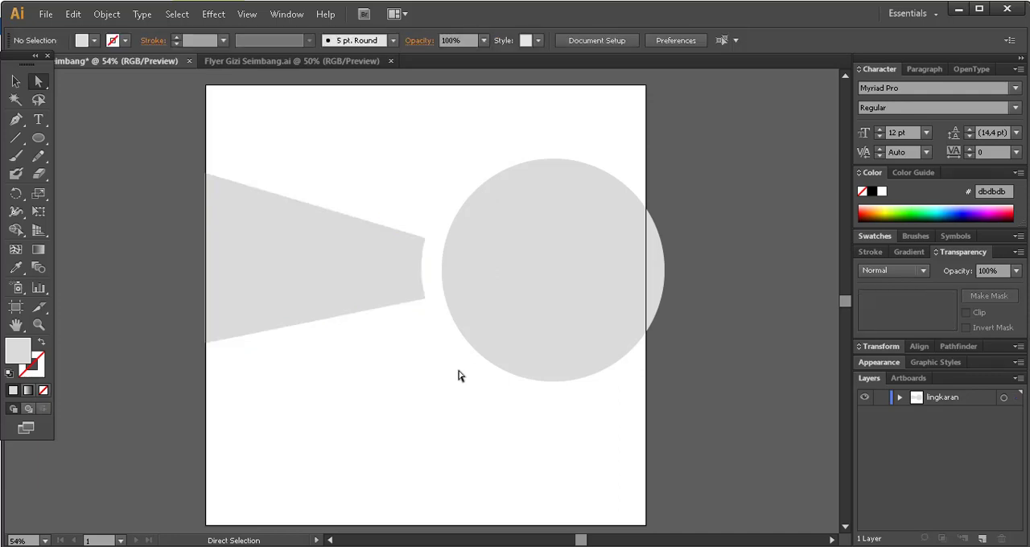
{"action": "left_click", "coordinate": [426, 301]}
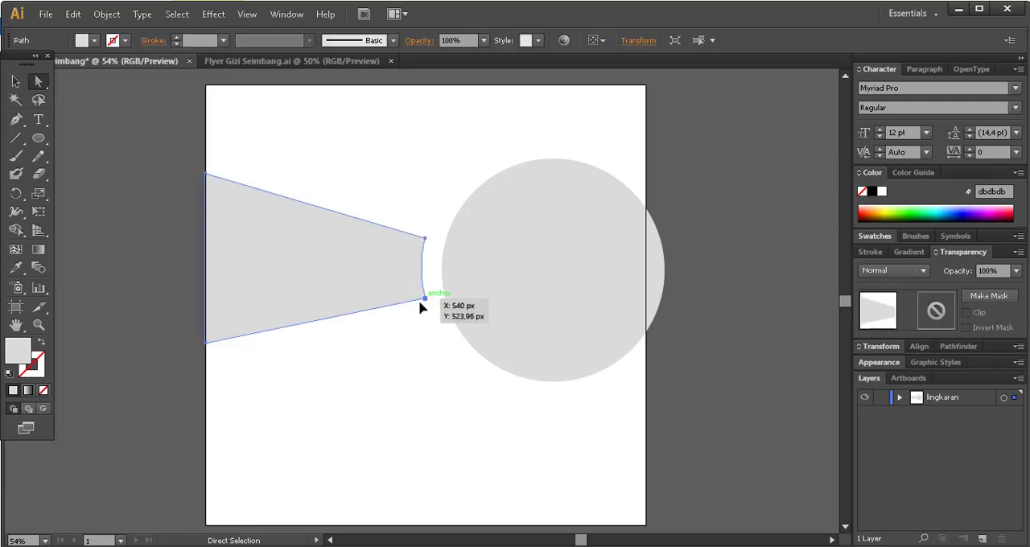
{"action": "mouse_move", "coordinate": [424, 298]}
{"action": "left_mouse_down"}
{"action": "mouse_move", "coordinate": [435, 307]}
{"action": "mouse_move", "coordinate": [427, 300]}
{"action": "left_mouse_up"}
{"action": "left_click", "coordinate": [426, 300]}
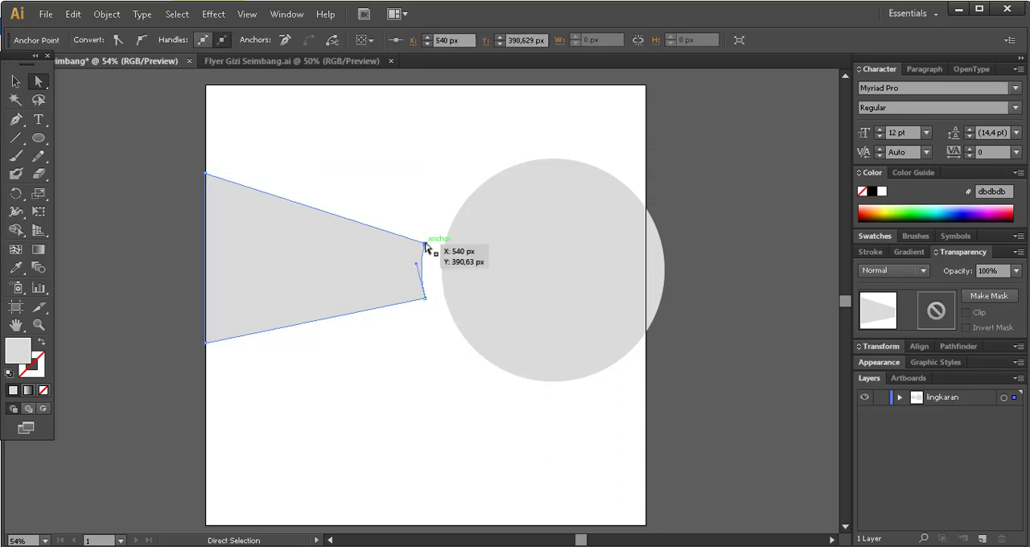
Widen the shape's curved side by moving its upper corner slightly up and its lower corner slightly down.
{"action": "left_click_drag", "start_coordinate": [427, 245], "coordinate": [425, 236]}
{"action": "left_click_drag", "start_coordinate": [427, 301], "coordinate": [427, 324]}
{"action": "left_click", "coordinate": [435, 355]}
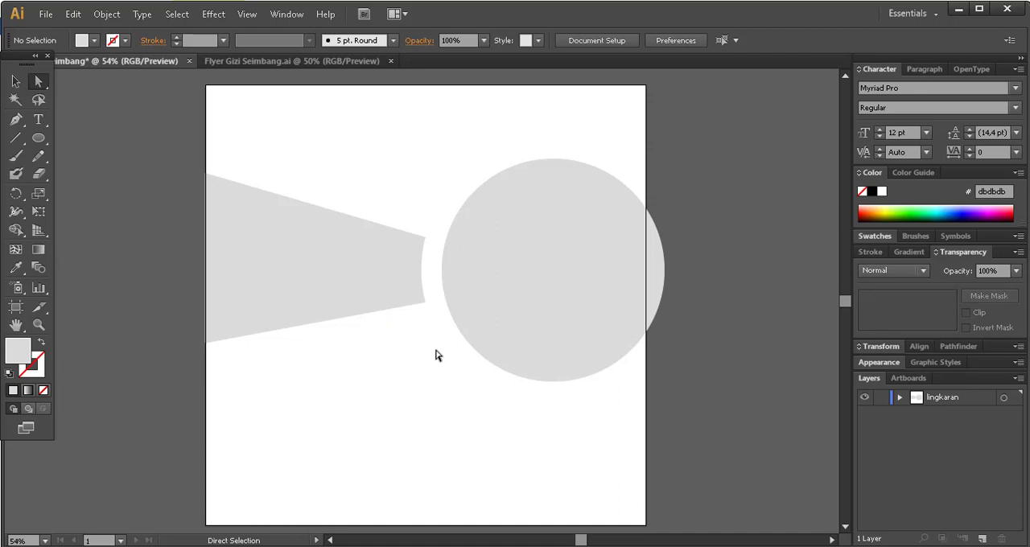
{"action": "left_click", "coordinate": [310, 285]}
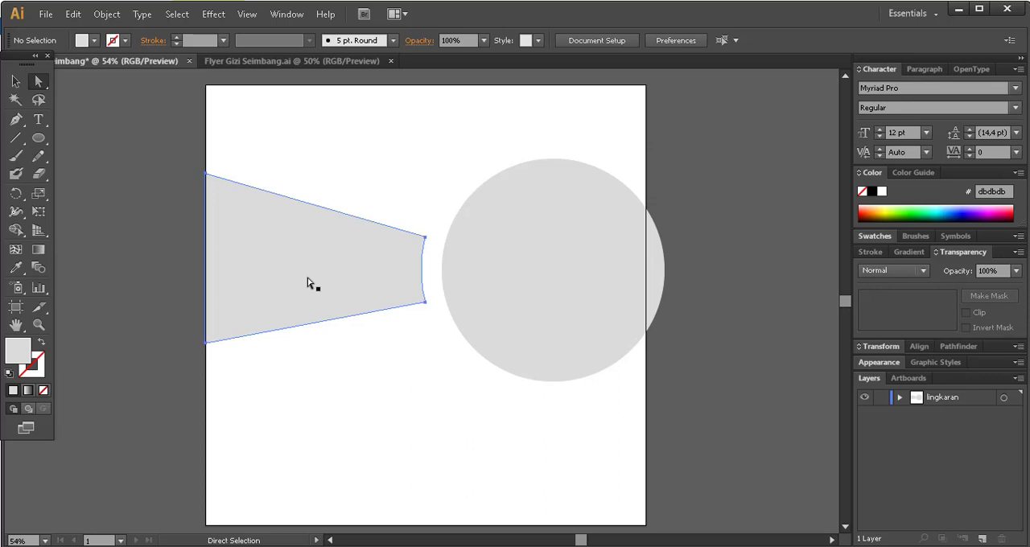
{"action": "left_click", "coordinate": [403, 360]}
Examine the orange decoration shapes in the Flyer Gizi Seimbang.ai reference file and return to the working document.
{"action": "left_click", "coordinate": [290, 61]}
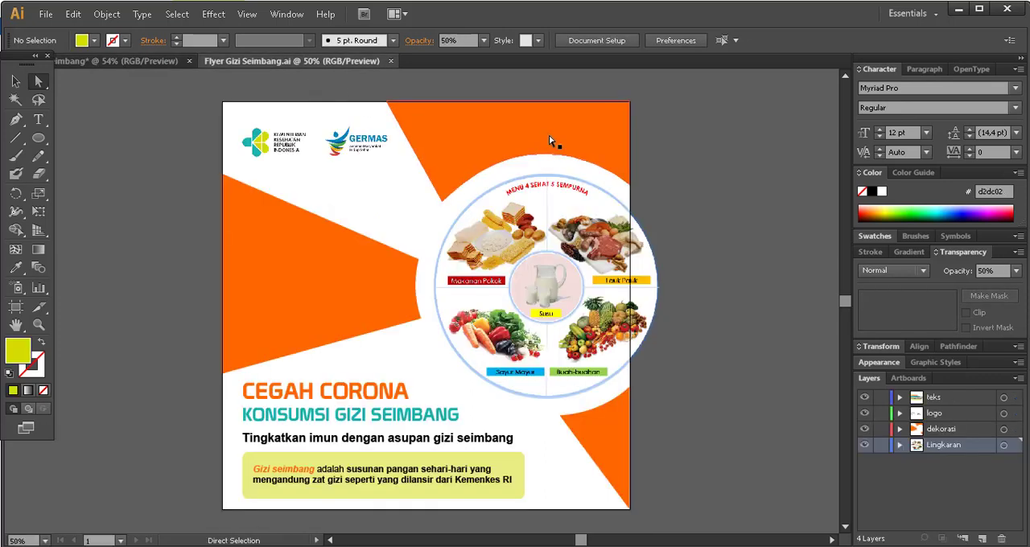
{"action": "left_click", "coordinate": [549, 141]}
{"action": "left_click", "coordinate": [614, 432]}
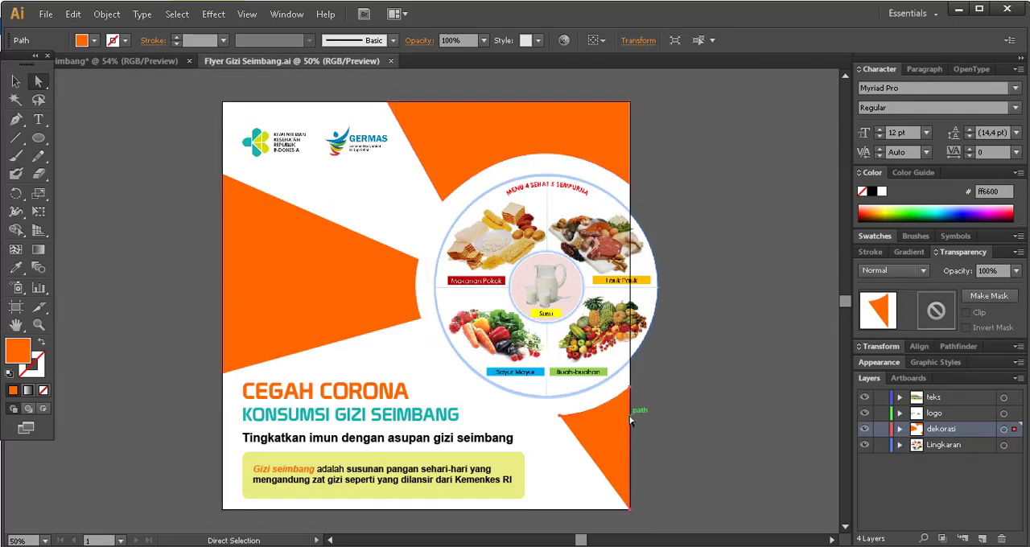
{"action": "left_click", "coordinate": [127, 63]}
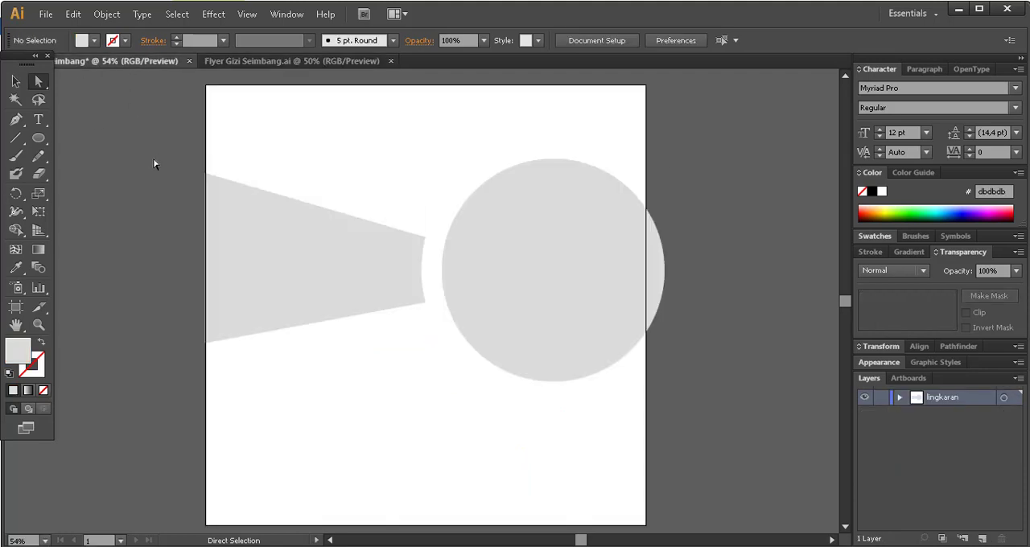
{"action": "left_click", "coordinate": [15, 120]}
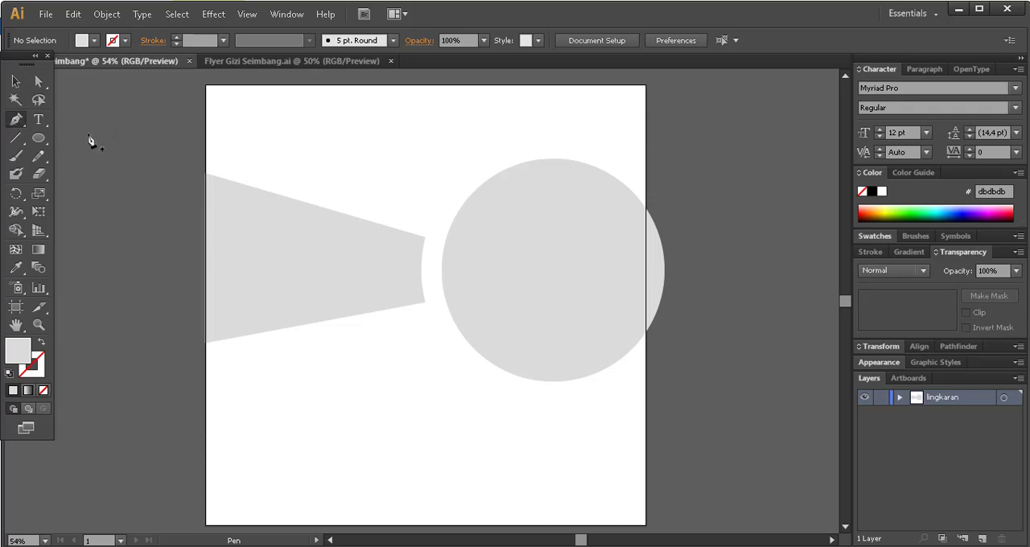
{"action": "left_click", "coordinate": [18, 82]}
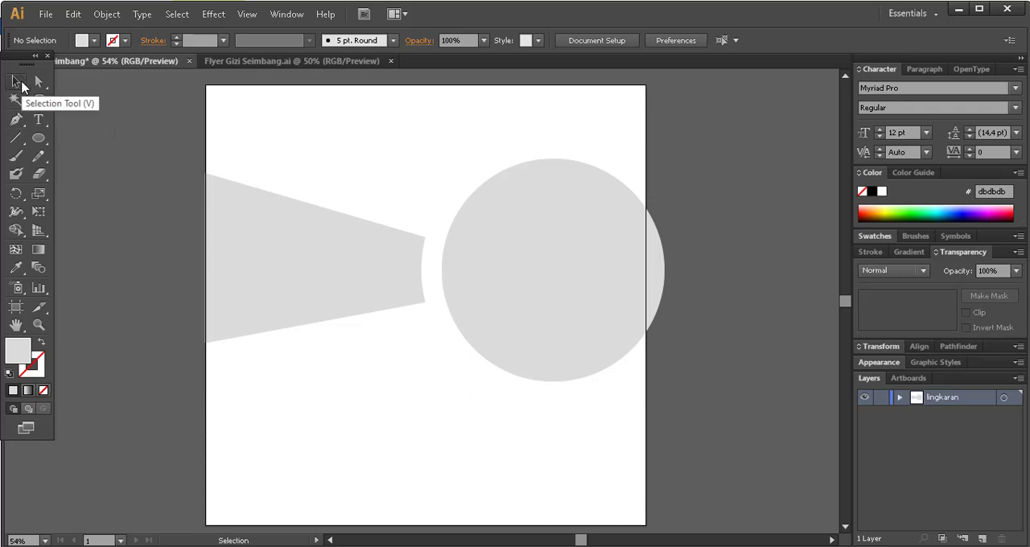
{"action": "left_click", "coordinate": [416, 304]}
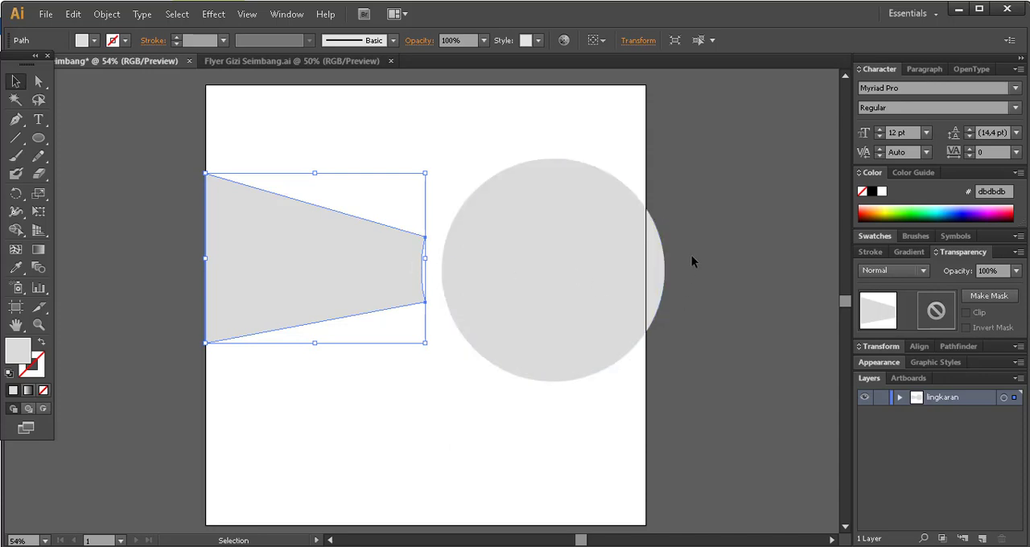
{"action": "left_click", "coordinate": [764, 344]}
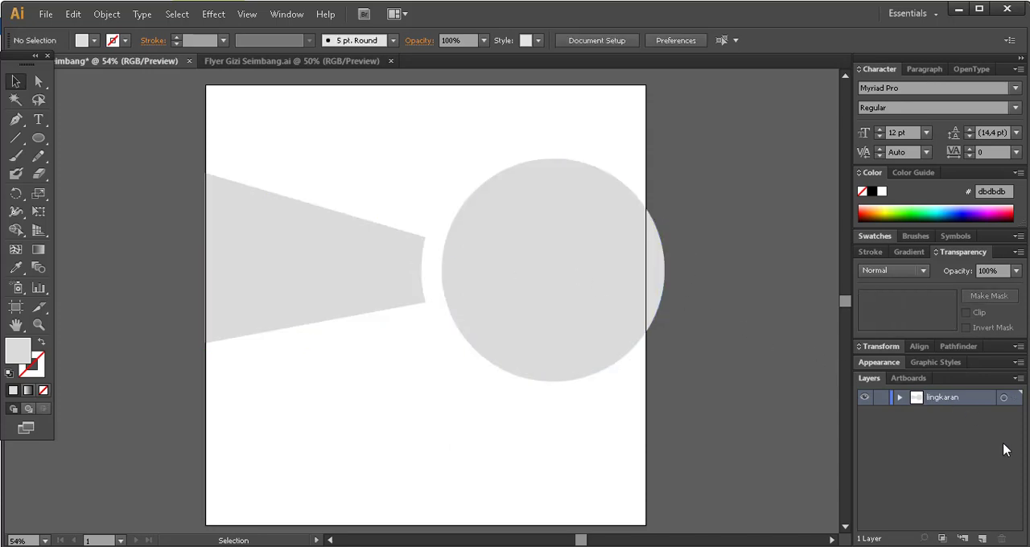
Create a new layer above lingkaran and name it dekorasi.
{"action": "left_click", "coordinate": [982, 538]}
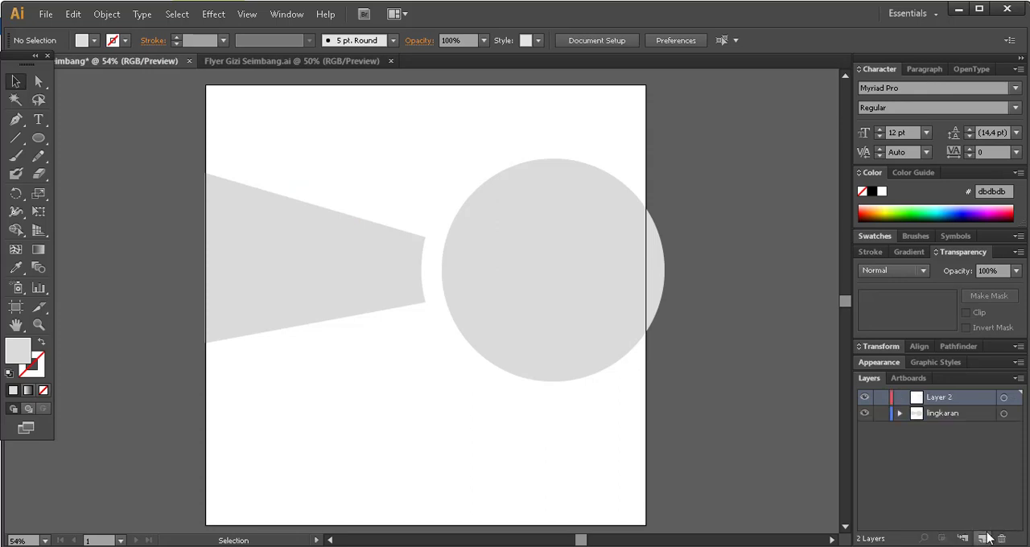
{"action": "double_click", "coordinate": [957, 397]}
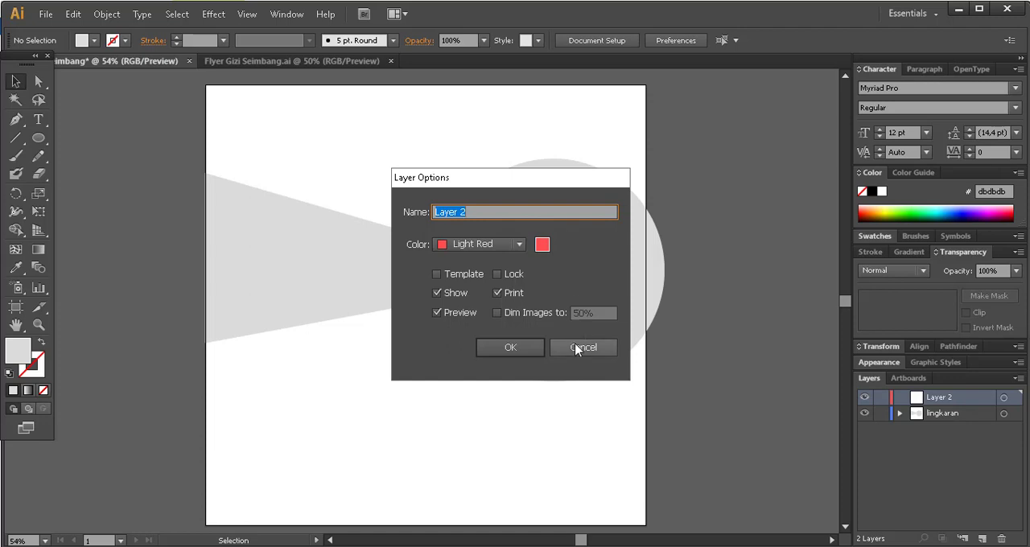
{"action": "left_click", "coordinate": [576, 348]}
{"action": "double_click", "coordinate": [940, 401]}
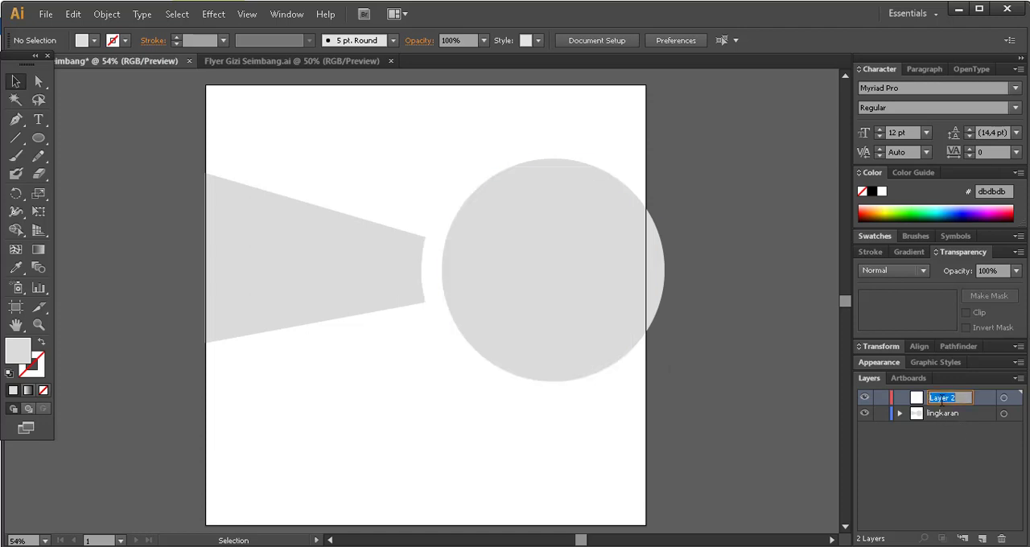
{"action": "type", "text": "dekorasi"}
{"action": "key", "text": "Return"}
Select the four-sided gray shape beside the circle and cut it from the lingkaran layer.
{"action": "left_click", "coordinate": [353, 279]}
{"action": "left_click", "coordinate": [326, 272]}
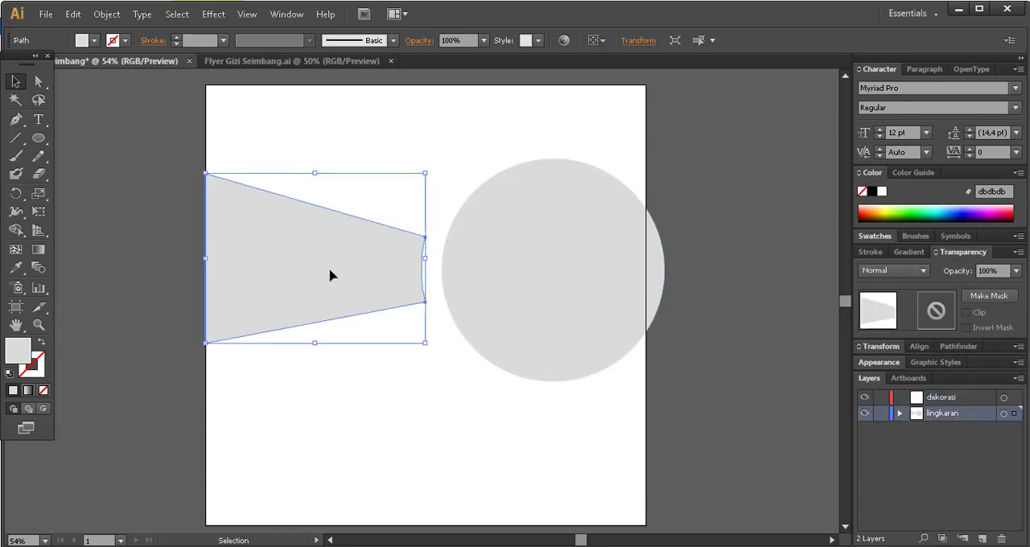
{"action": "right_click", "coordinate": [280, 267]}
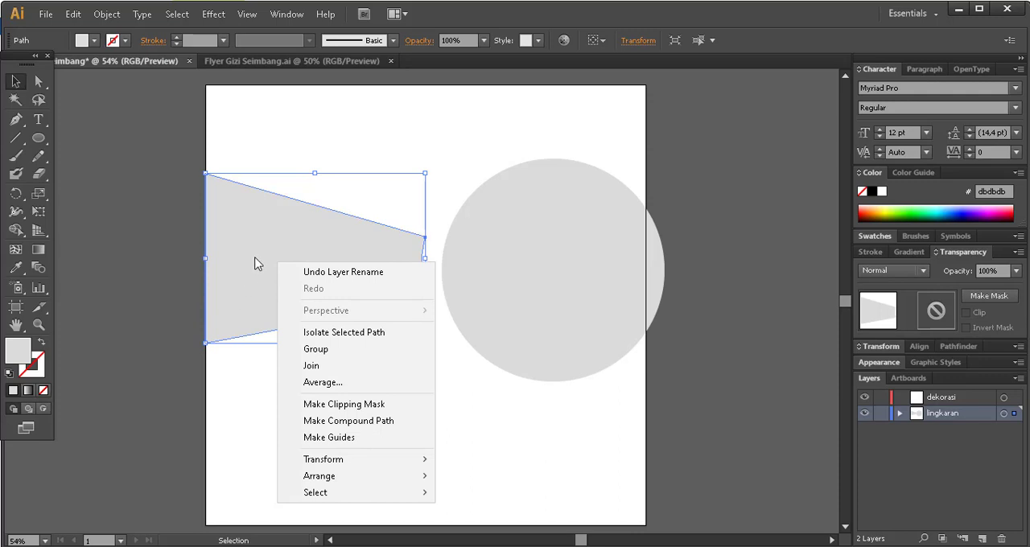
{"action": "left_click", "coordinate": [247, 240]}
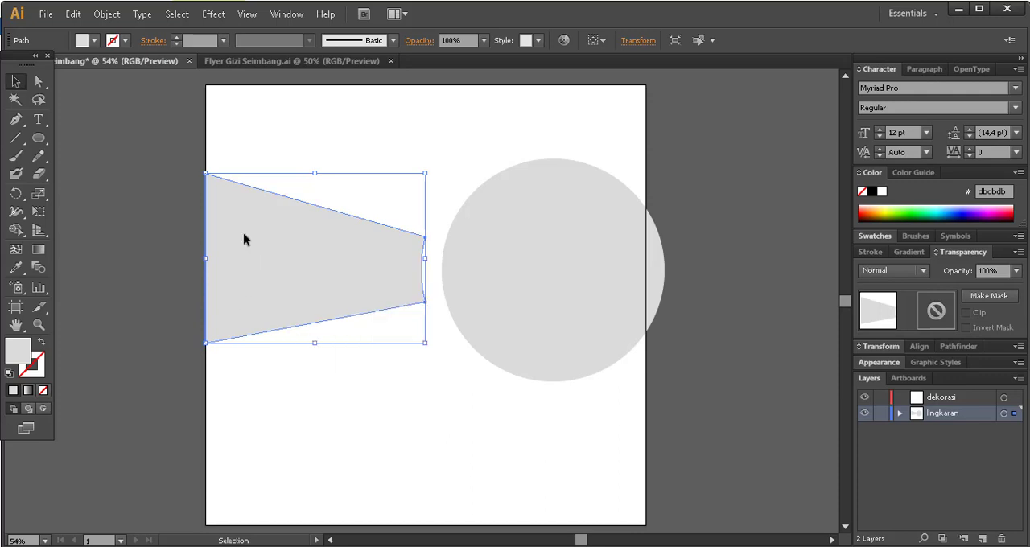
{"action": "left_click", "coordinate": [162, 232]}
{"action": "left_click", "coordinate": [298, 246]}
{"action": "key", "text": "a"}
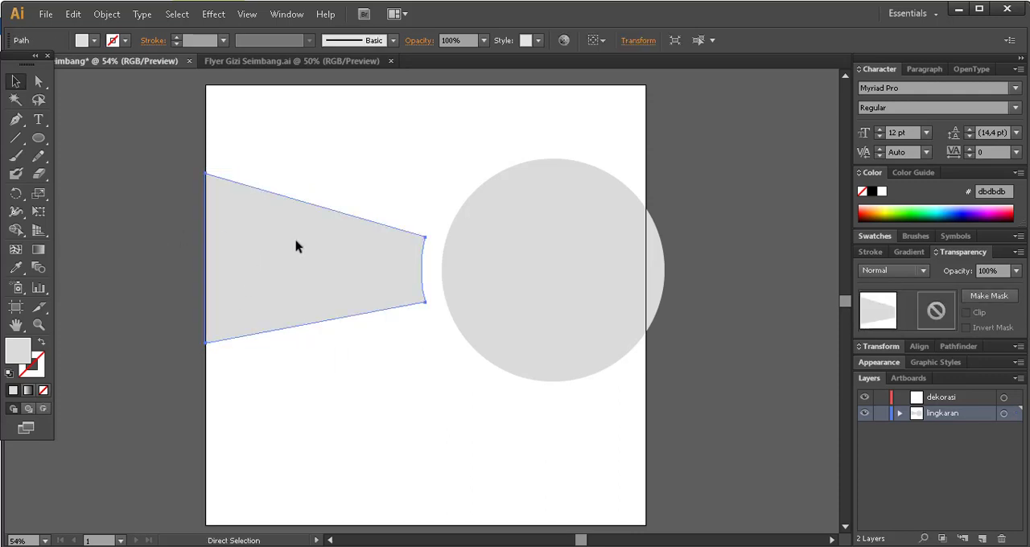
{"action": "key", "text": "ctrl+x"}
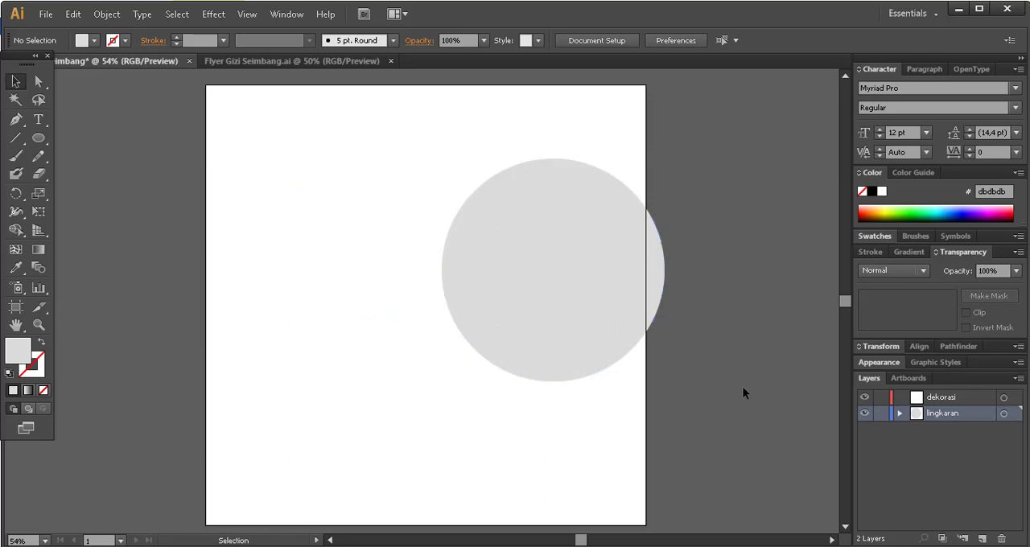
Paste the four-sided gray shape onto the dekorasi layer and align it to the artboard's left edge, nudged slightly up beside the circle.
{"action": "left_click", "coordinate": [947, 400]}
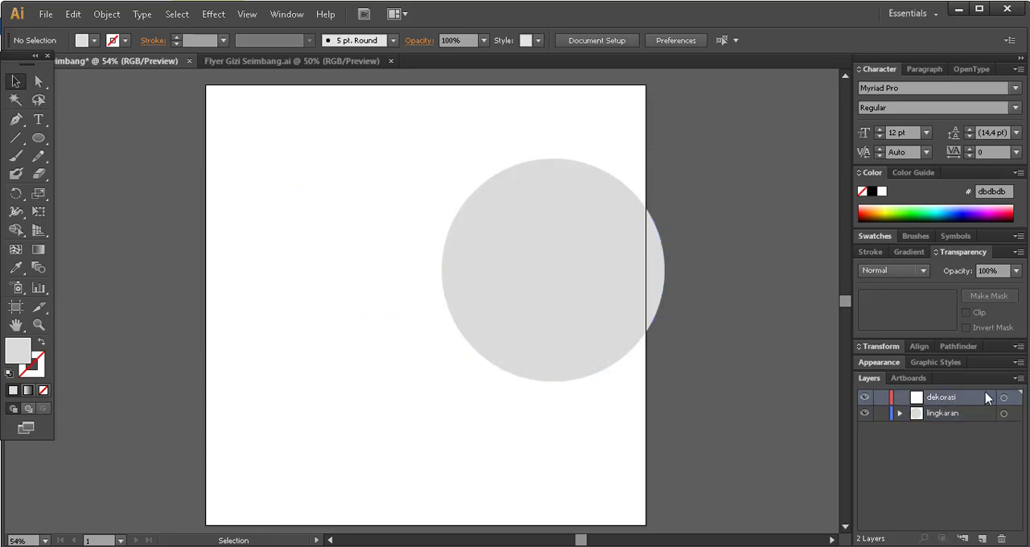
{"action": "key", "text": "ctrl+v"}
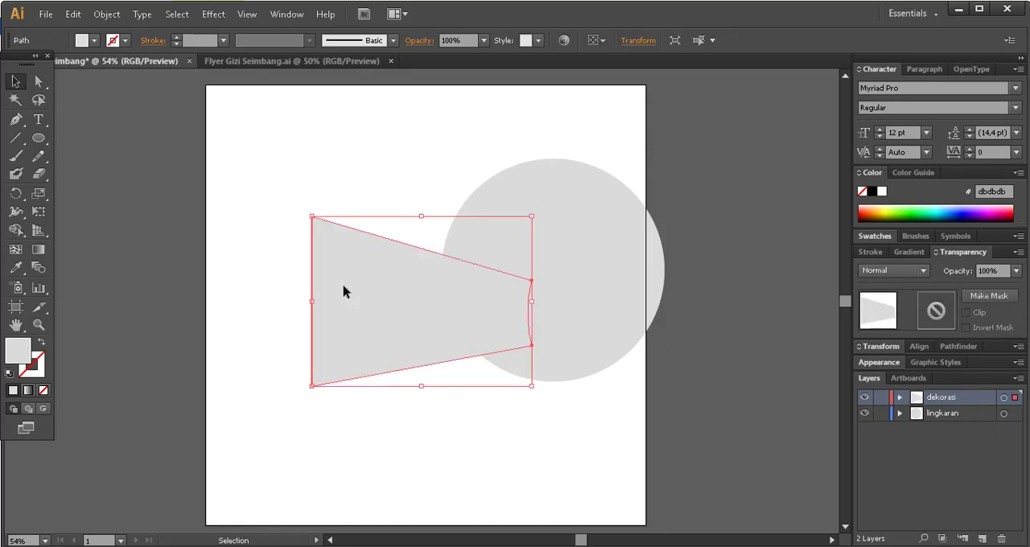
{"action": "left_click_drag", "start_coordinate": [386, 306], "coordinate": [284, 269]}
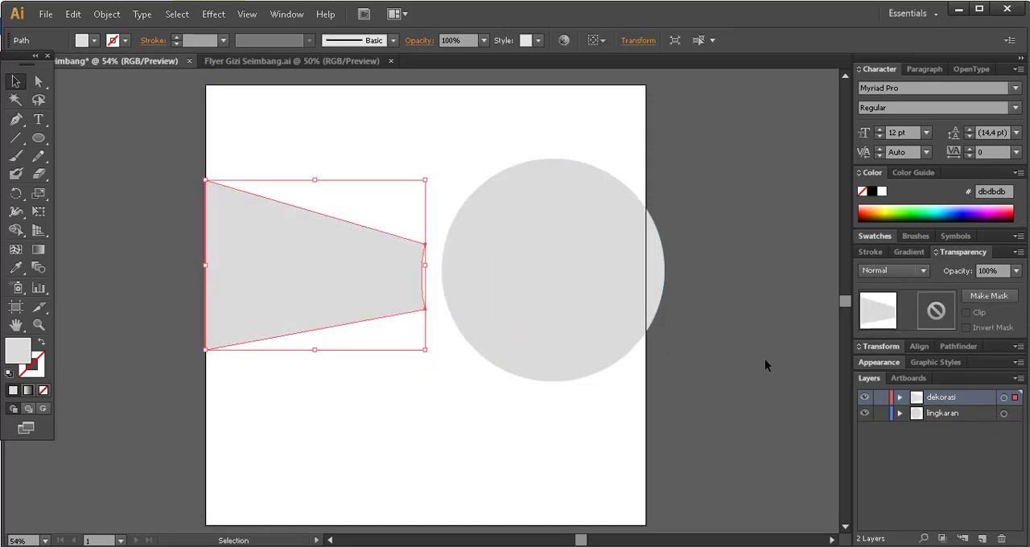
{"action": "key", "text": "shift+Up"}
{"action": "key", "text": "Up"}
{"action": "key", "text": "Up"}
{"action": "key", "text": "Up"}
{"action": "key", "text": "Up"}
{"action": "key", "text": "Up"}
{"action": "key", "text": "Up"}
{"action": "key", "text": "Up"}
{"action": "key", "text": "Up"}
{"action": "key", "text": "Up"}
{"action": "key", "text": "Up"}
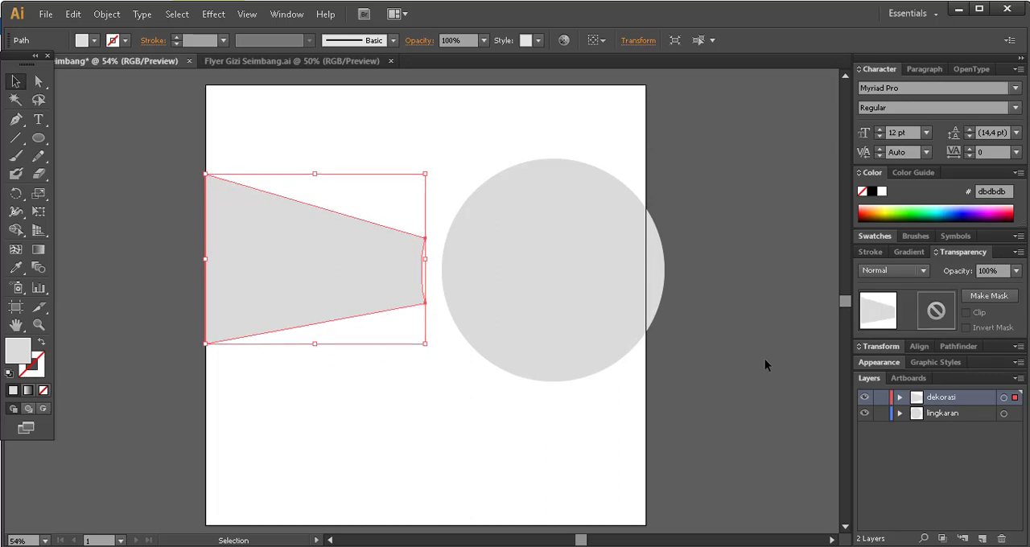
{"action": "left_click", "coordinate": [696, 291]}
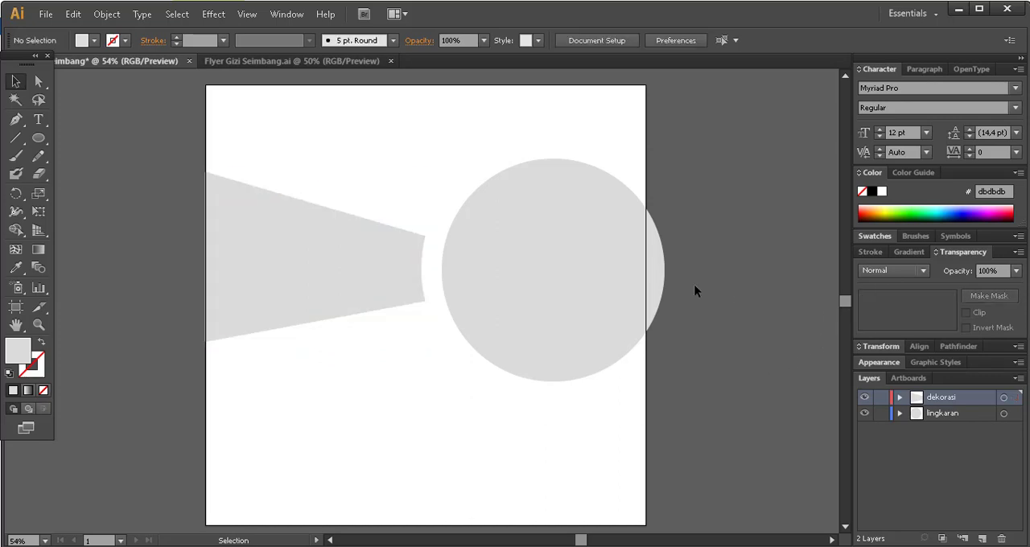
Inspect which paths the dekorasi and lingkaran layers contain.
{"action": "left_click", "coordinate": [899, 397]}
{"action": "left_click", "coordinate": [933, 414]}
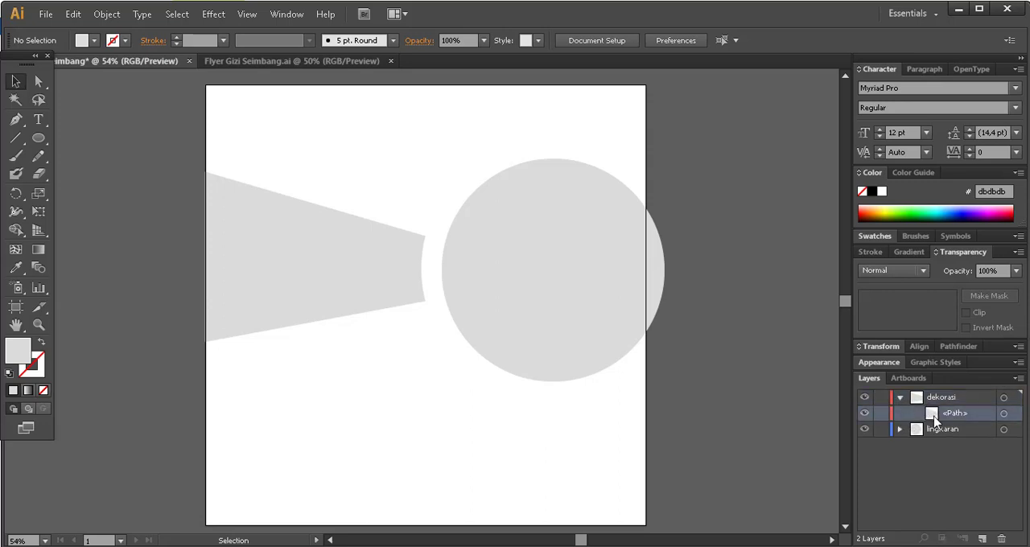
{"action": "left_click", "coordinate": [900, 429]}
{"action": "left_click", "coordinate": [931, 446]}
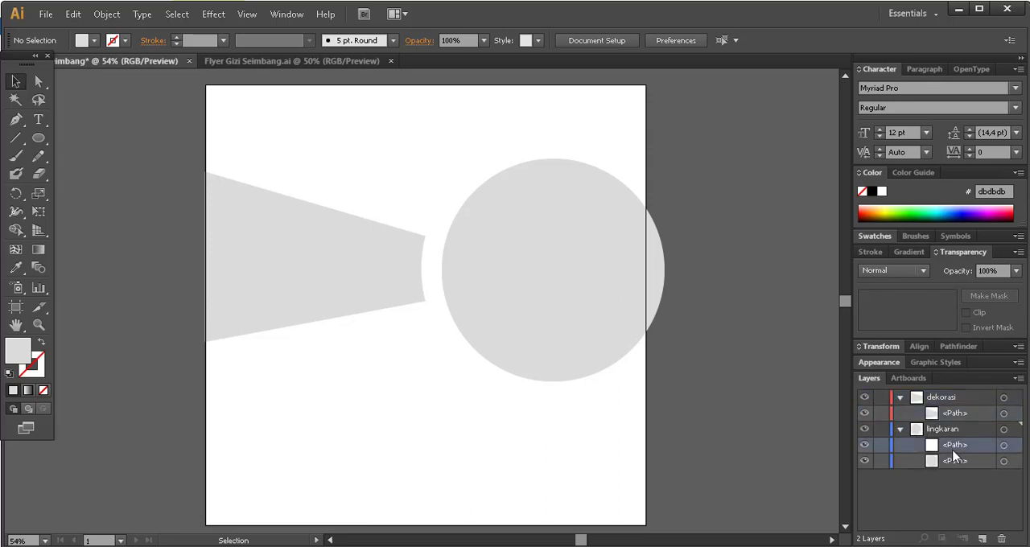
{"action": "left_click", "coordinate": [899, 398]}
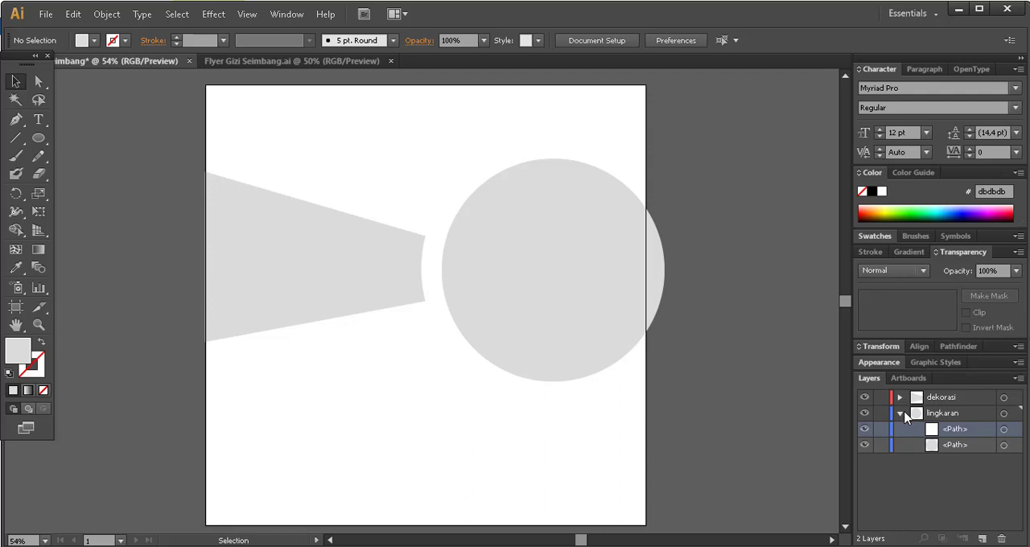
{"action": "left_click", "coordinate": [899, 413]}
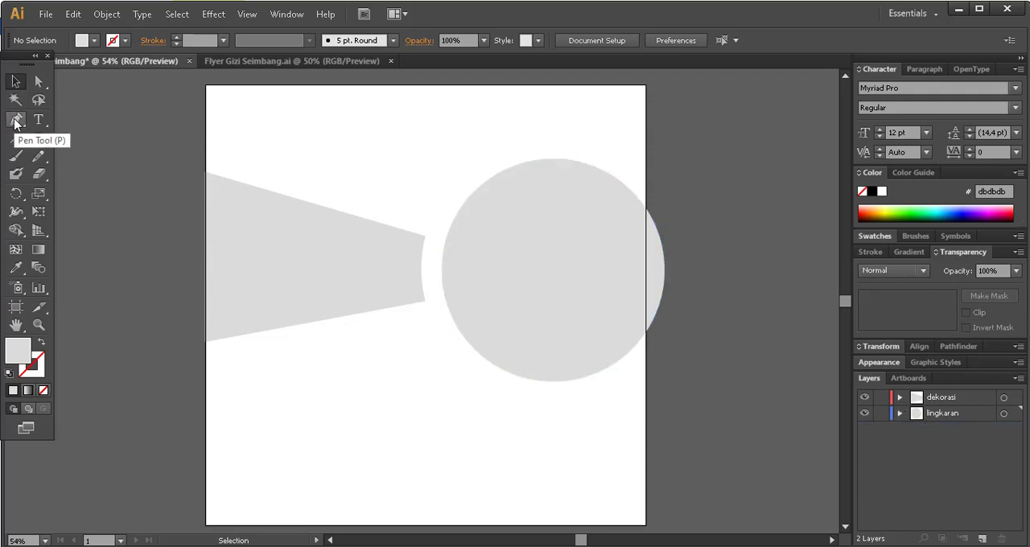
On the dekorasi layer, draw a closed Pen shape in the artboard's upper-right corner, starting at X 558 px on the top edge, its lower side curving around the circle.
{"action": "left_click", "coordinate": [965, 394]}
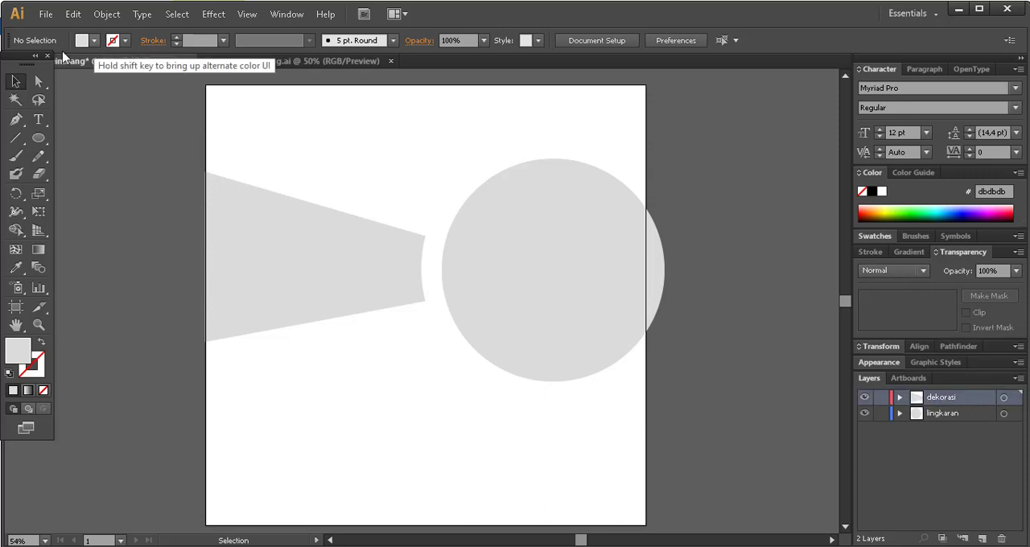
{"action": "left_click", "coordinate": [15, 119]}
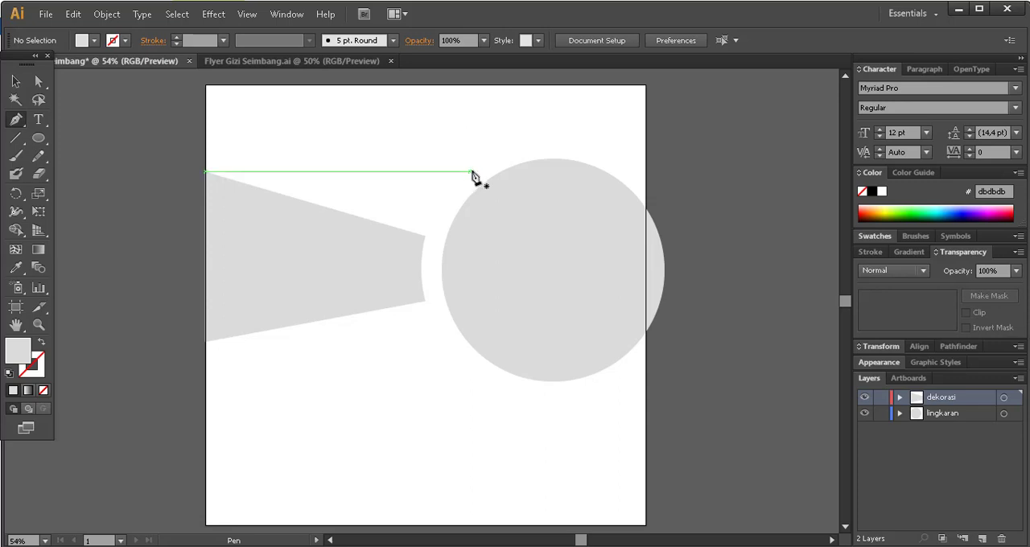
{"action": "left_click", "coordinate": [645, 170]}
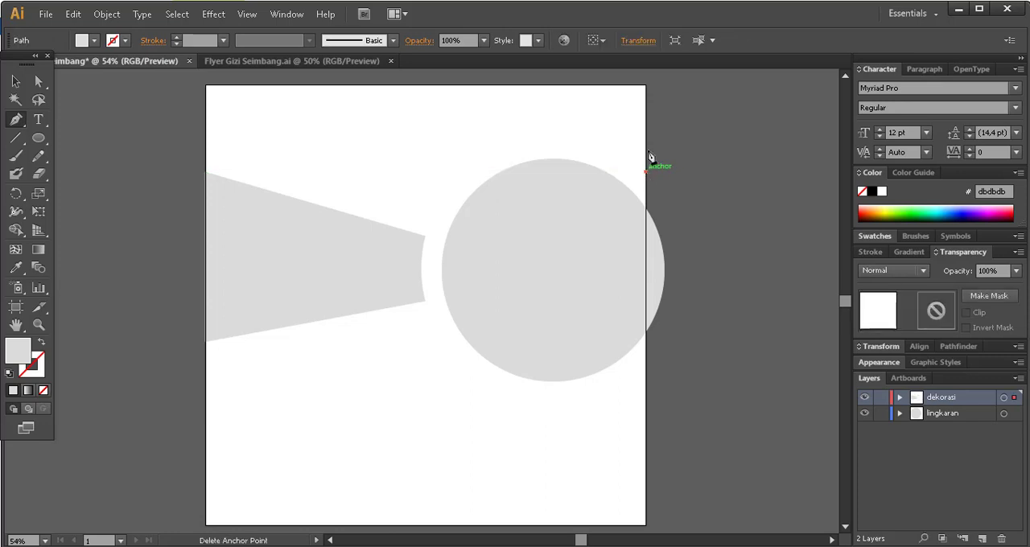
{"action": "left_click", "coordinate": [645, 85]}
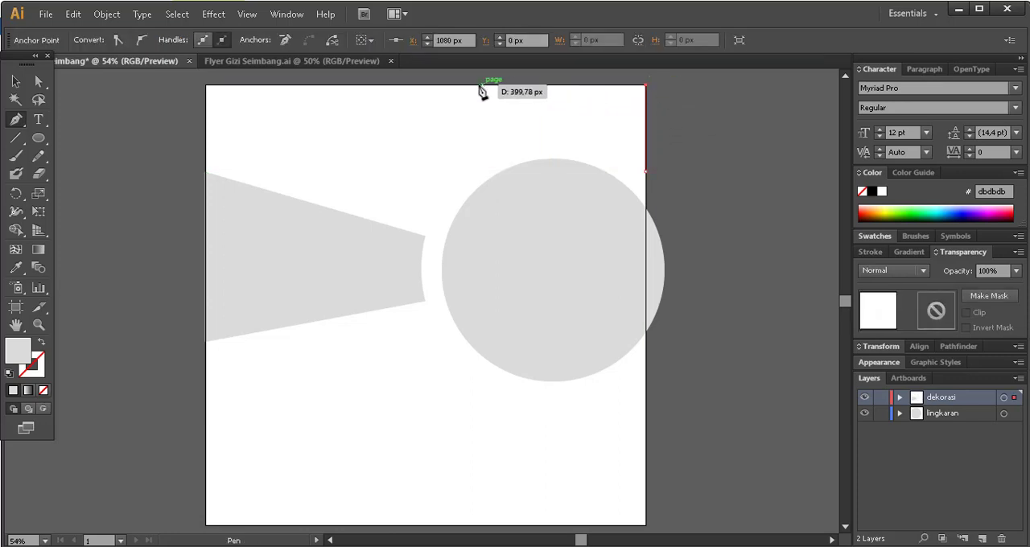
{"action": "left_click", "coordinate": [432, 86]}
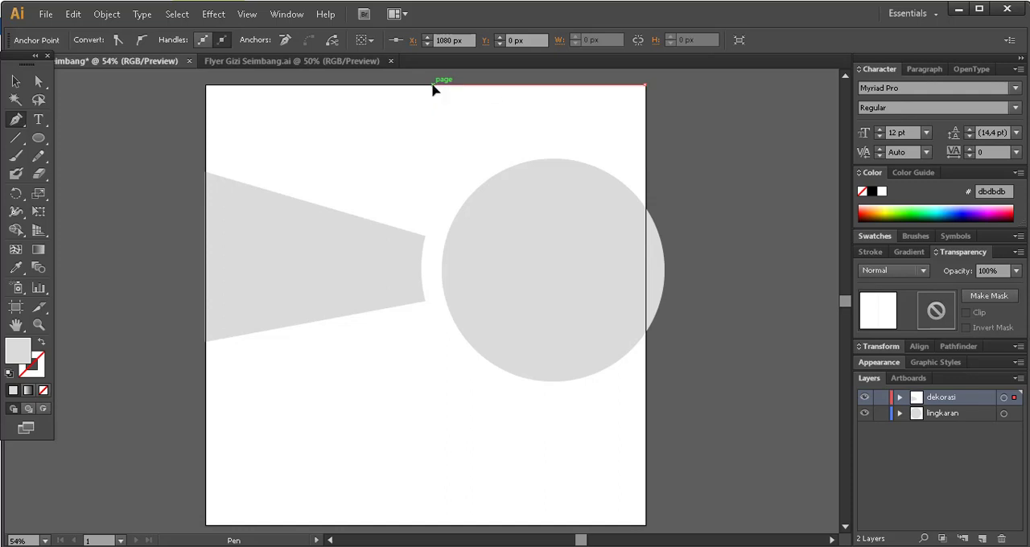
{"action": "left_click", "coordinate": [473, 165]}
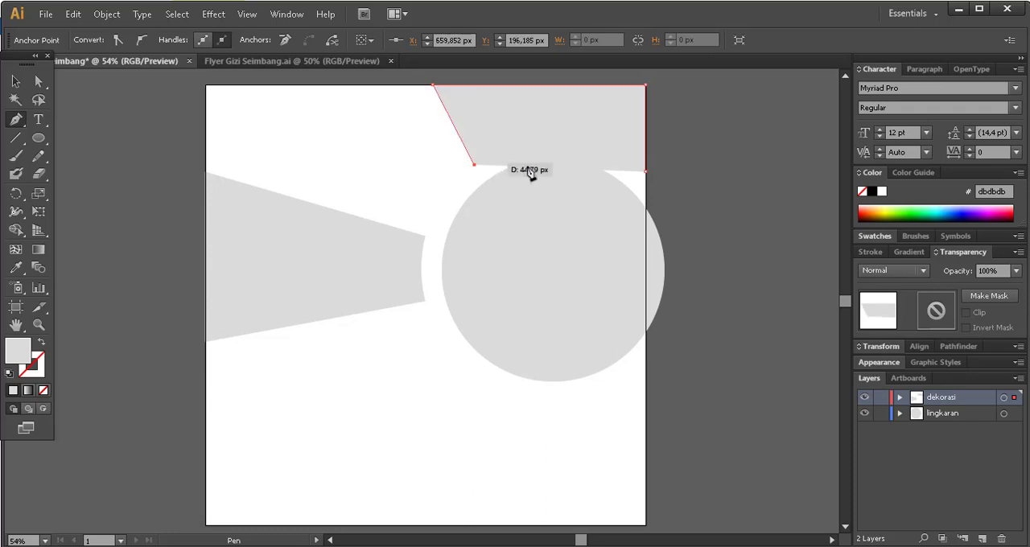
{"action": "left_click", "coordinate": [646, 171]}
{"action": "left_click_drag", "start_coordinate": [646, 171], "coordinate": [738, 242]}
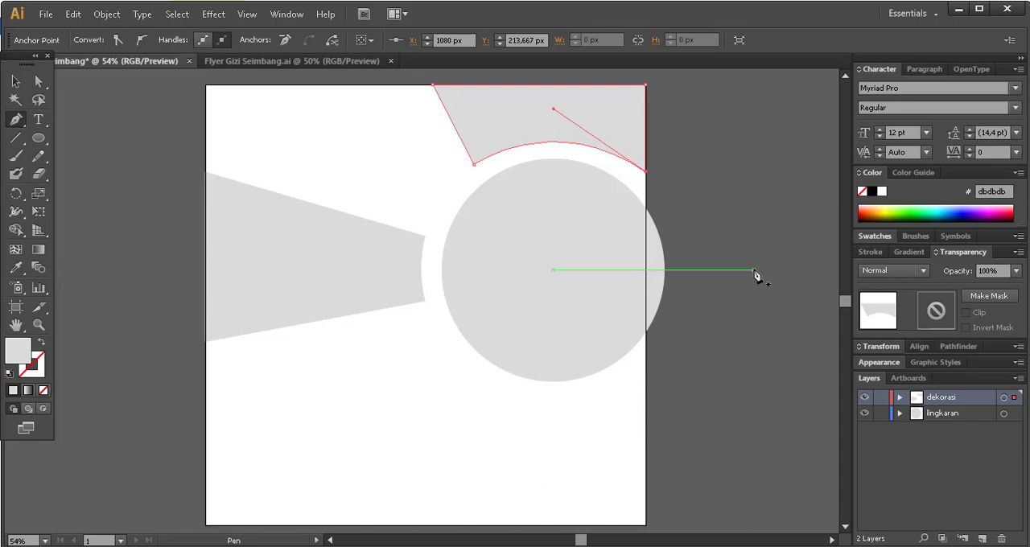
{"action": "left_click", "coordinate": [748, 217], "text": "ctrl"}
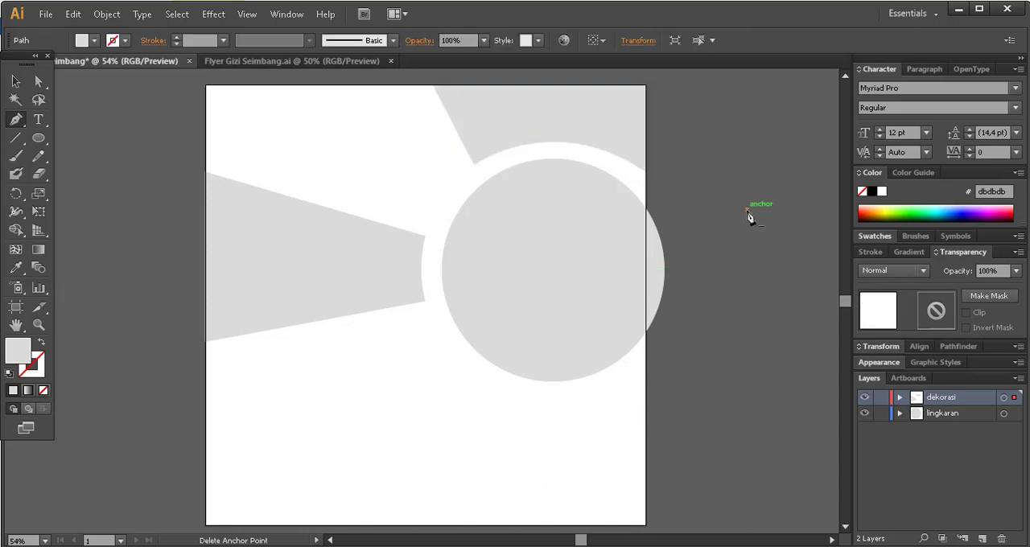
{"action": "left_click_drag", "start_coordinate": [745, 209], "coordinate": [59, 68]}
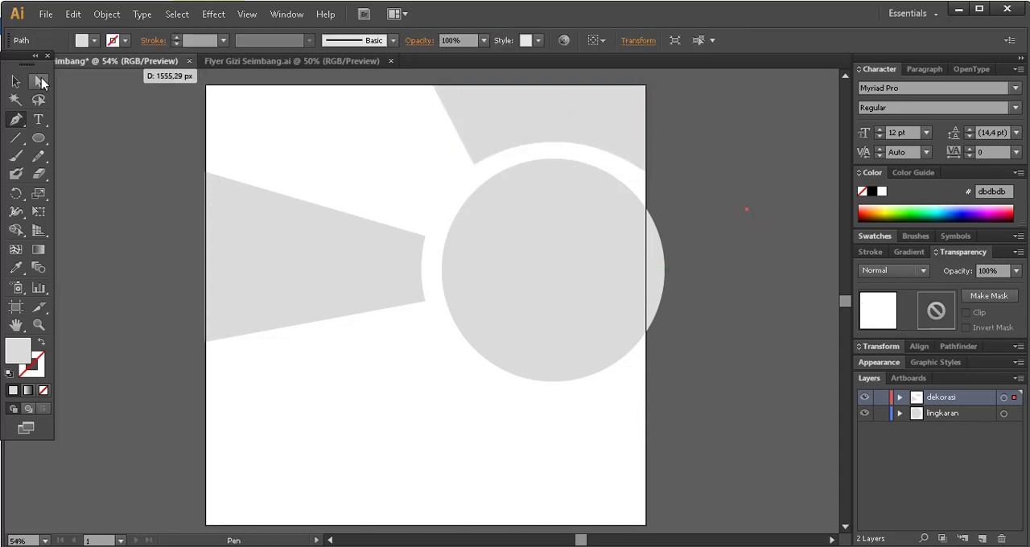
Refine the upper-right shape's curve by moving its lower anchor on the artboard edge down to Y 227.667 px and raising that anchor's handle.
{"action": "left_click", "coordinate": [42, 83]}
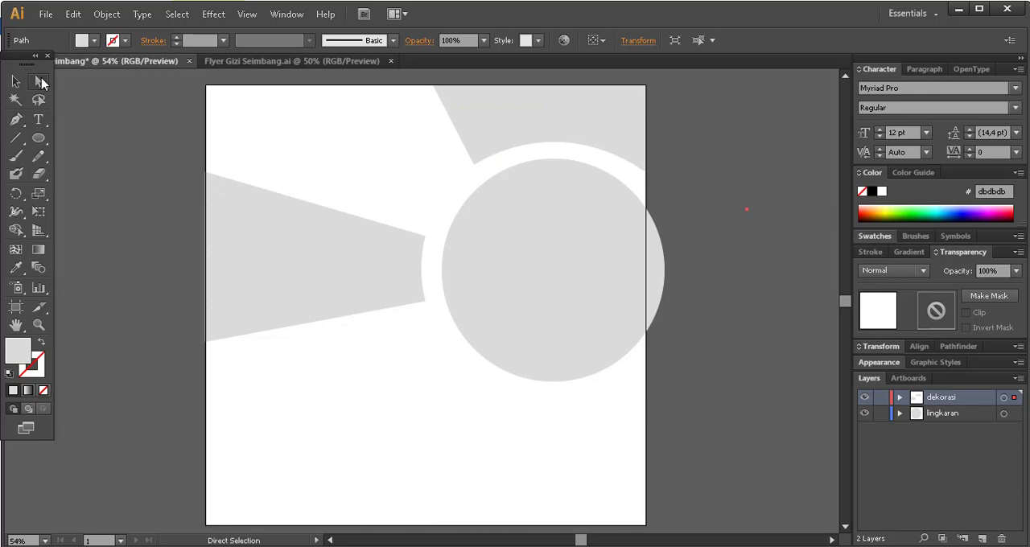
{"action": "left_click", "coordinate": [578, 144]}
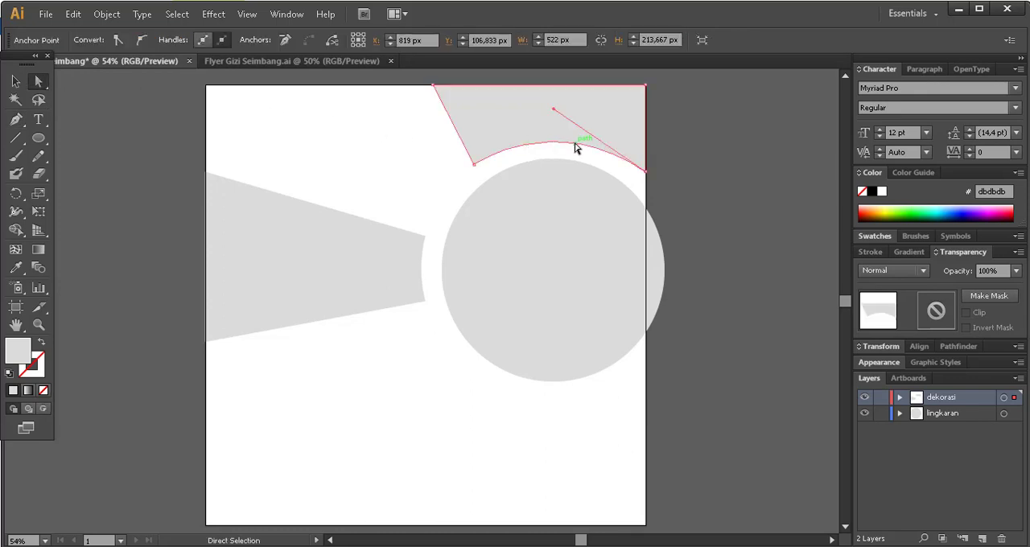
{"action": "left_click", "coordinate": [645, 172]}
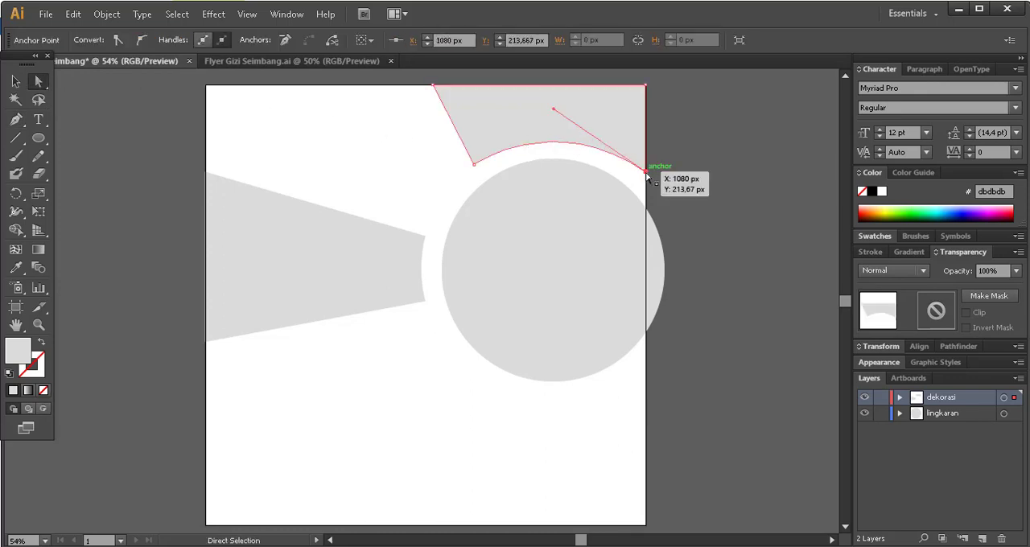
{"action": "left_click", "coordinate": [645, 172]}
{"action": "left_click_drag", "start_coordinate": [645, 172], "coordinate": [646, 176]}
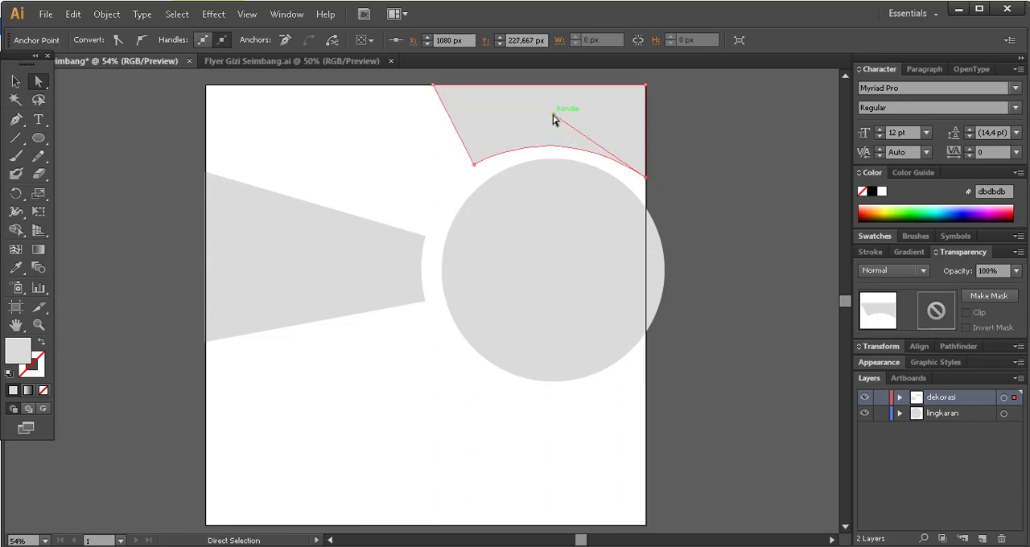
{"action": "mouse_move", "coordinate": [553, 118]}
{"action": "left_mouse_down"}
{"action": "mouse_move", "coordinate": [552, 102]}
{"action": "mouse_move", "coordinate": [560, 103]}
{"action": "left_mouse_up"}
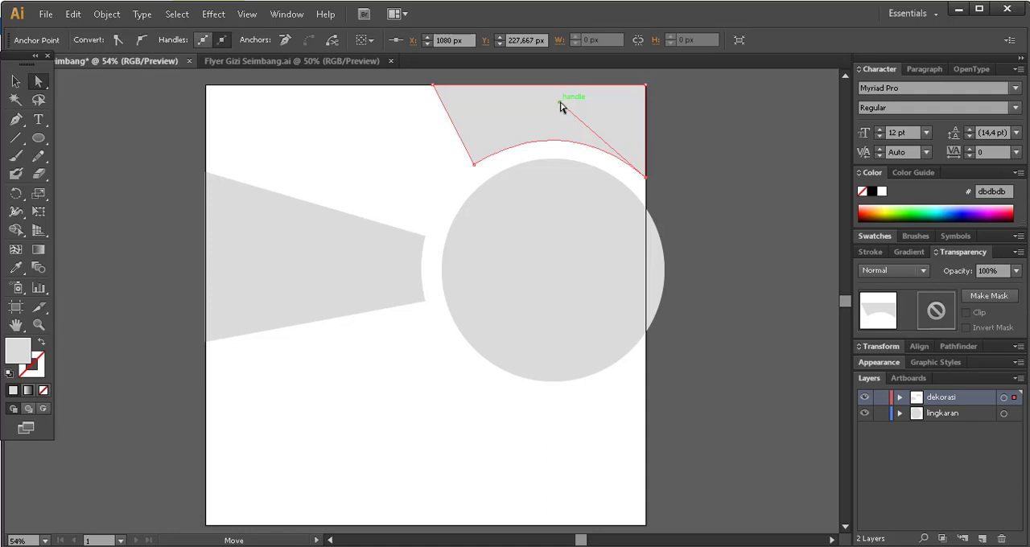
{"action": "left_click_drag", "start_coordinate": [560, 101], "coordinate": [560, 97]}
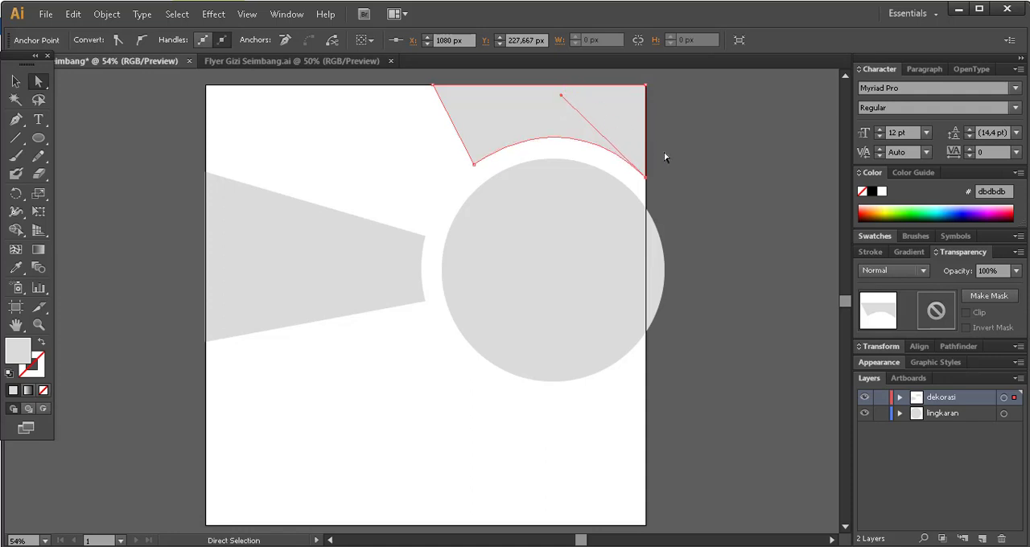
{"action": "left_click", "coordinate": [703, 184]}
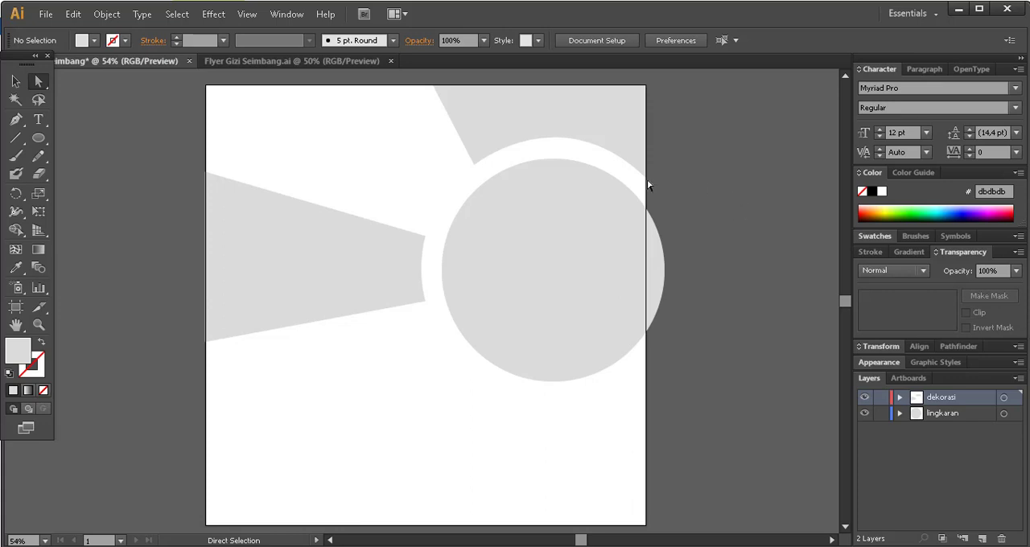
{"action": "left_click", "coordinate": [355, 265]}
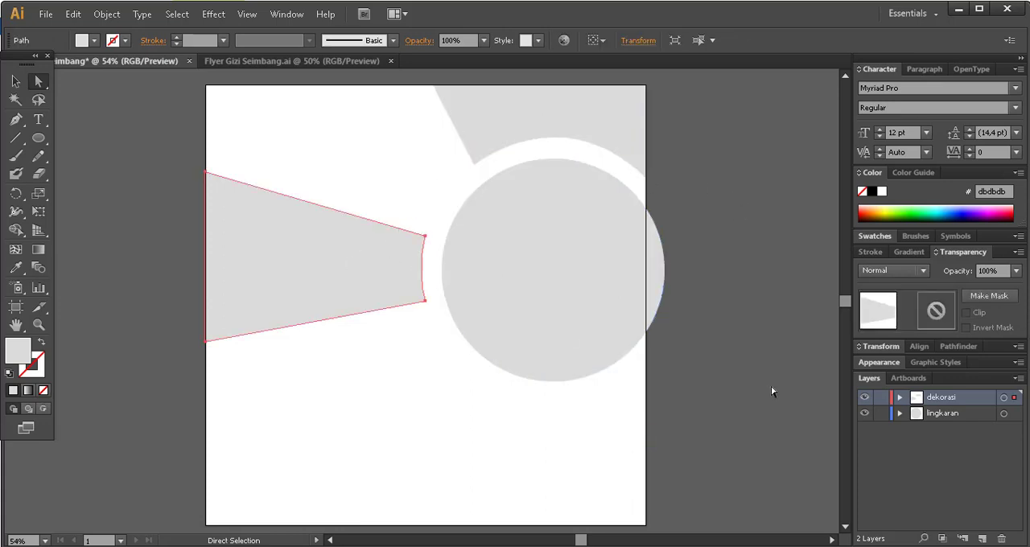
{"action": "left_click", "coordinate": [746, 369]}
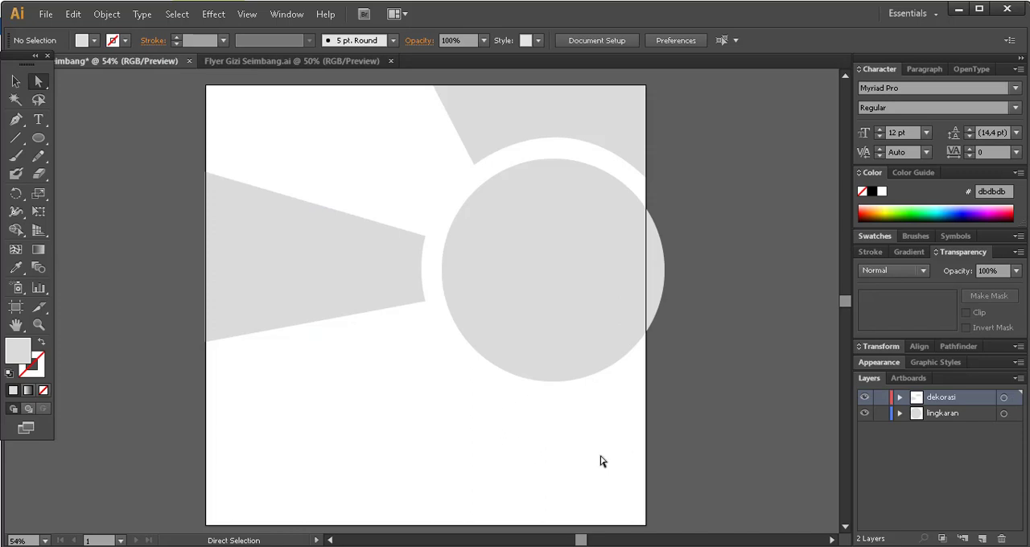
{"action": "left_click", "coordinate": [501, 127]}
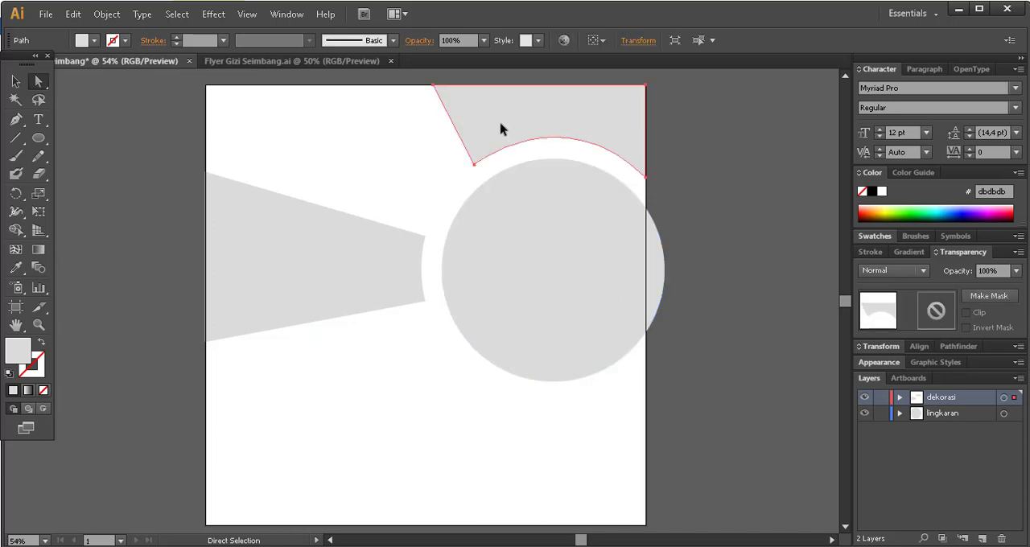
{"action": "left_click", "coordinate": [38, 82]}
Draw a closed three-sided Pen shape in the artboard's lower-right corner, with its inner point at about 930, 755 px and its upper side curving along the circle.
{"action": "left_click", "coordinate": [15, 119]}
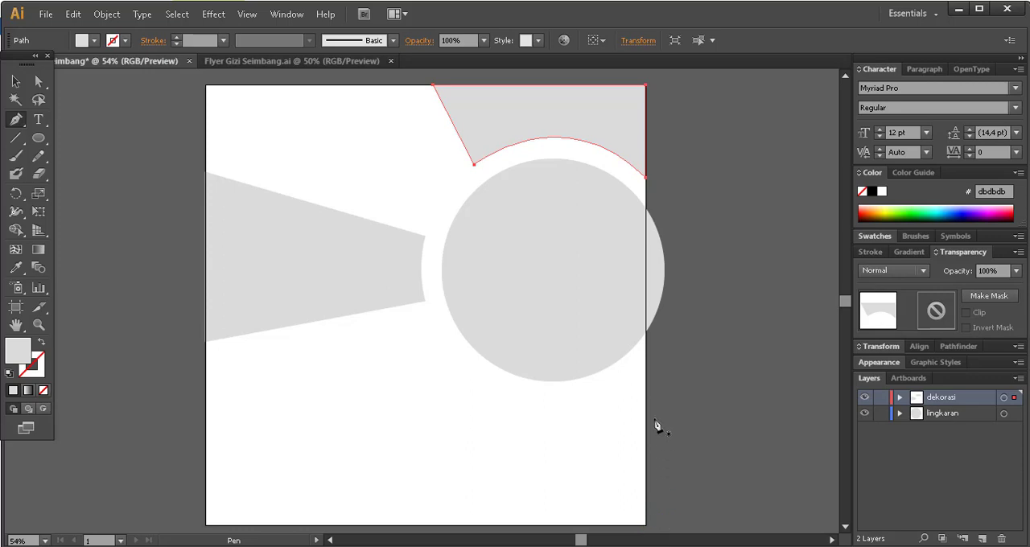
{"action": "left_click", "coordinate": [645, 361]}
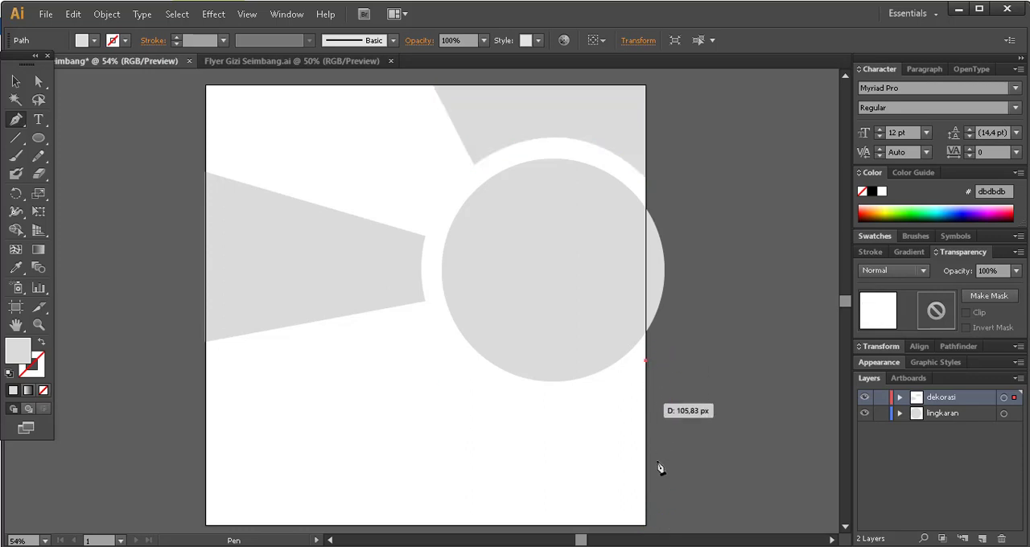
{"action": "left_click", "coordinate": [646, 526]}
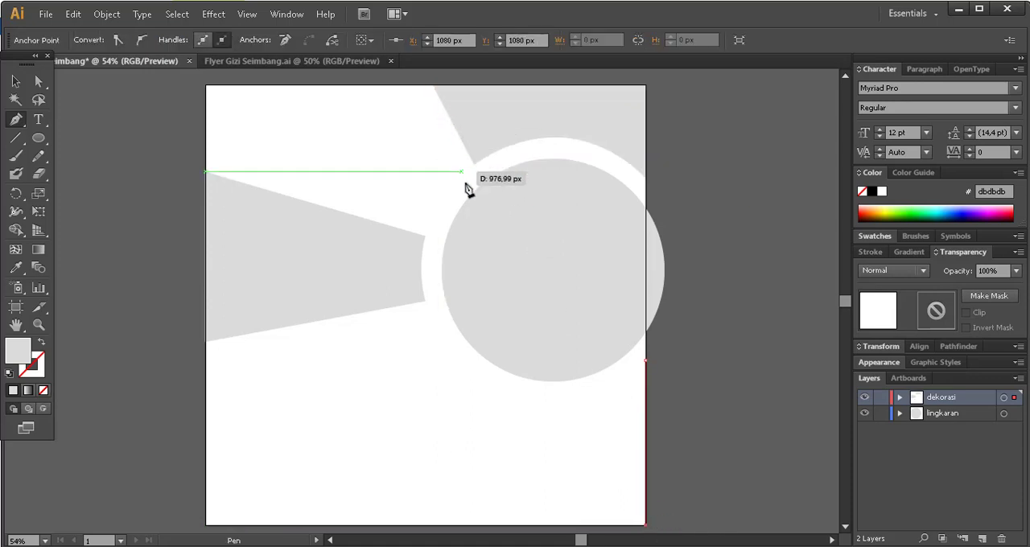
{"action": "left_click", "coordinate": [584, 394]}
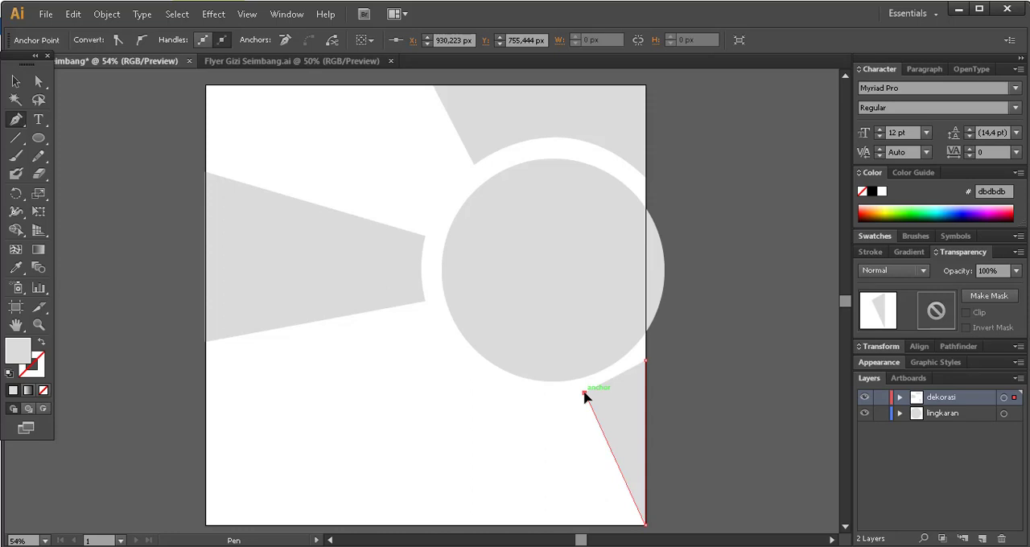
{"action": "left_click", "coordinate": [645, 361]}
{"action": "left_click_drag", "start_coordinate": [648, 366], "coordinate": [674, 331]}
{"action": "left_click", "coordinate": [16, 81]}
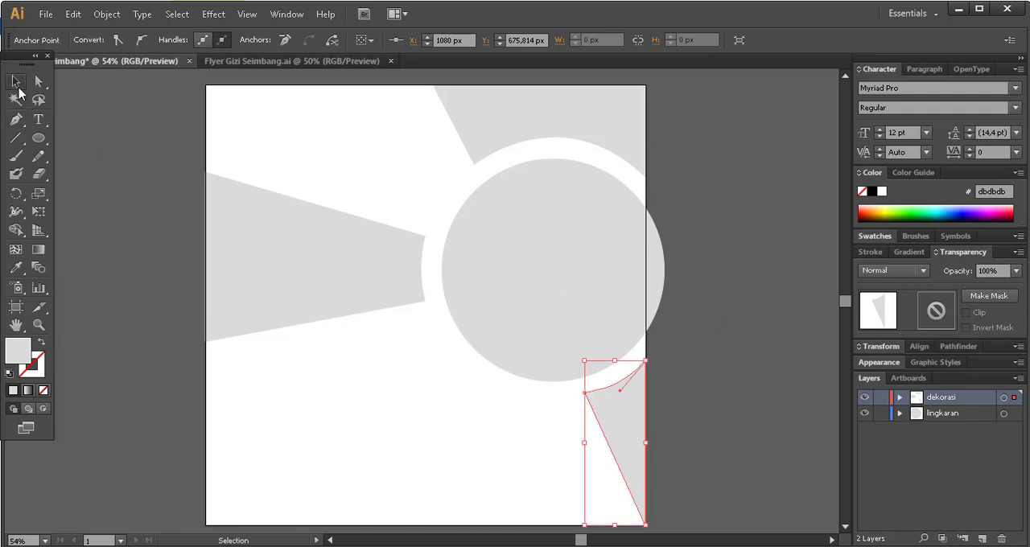
{"action": "left_click", "coordinate": [103, 118]}
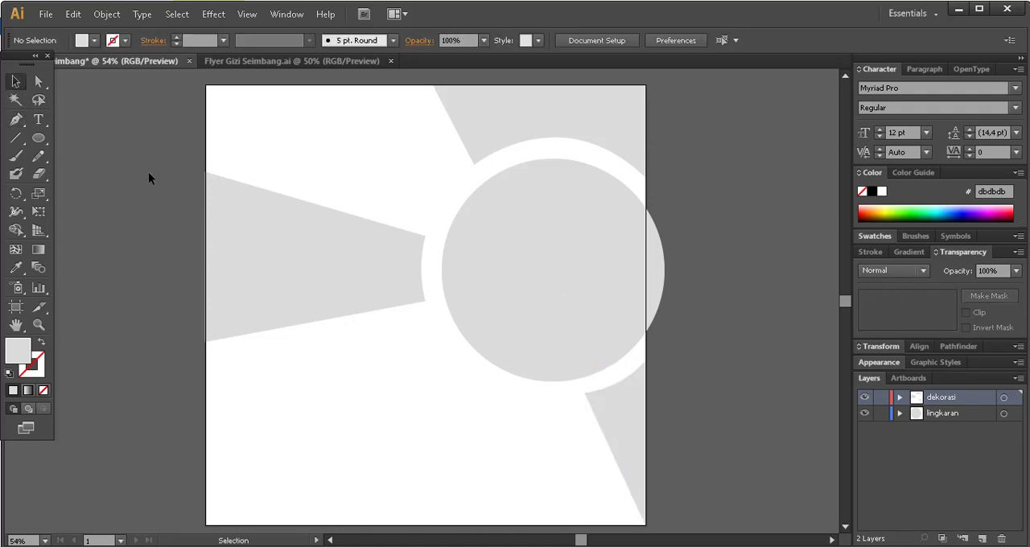
Move the lower-right decoration shape's inner anchor down to Y 760.444 px so its curve follows the circle more evenly.
{"action": "left_click", "coordinate": [38, 81]}
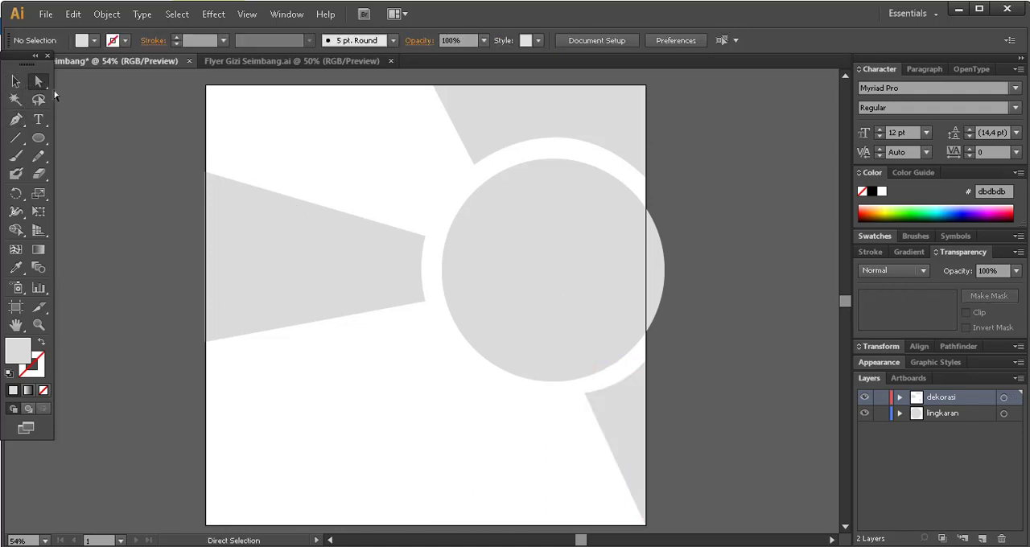
{"action": "left_click", "coordinate": [620, 410]}
{"action": "left_click", "coordinate": [586, 393]}
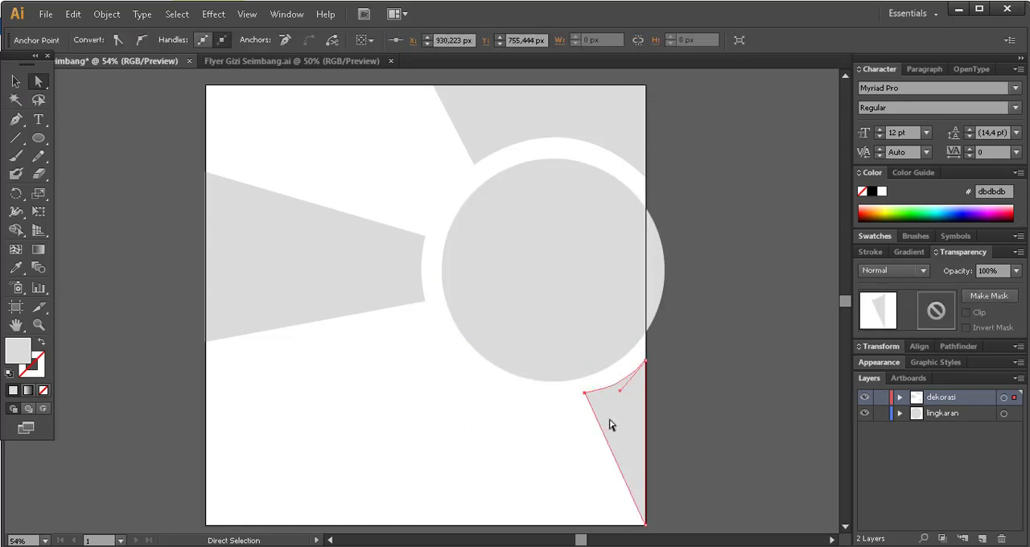
{"action": "left_click_drag", "start_coordinate": [585, 393], "coordinate": [586, 397]}
{"action": "left_click", "coordinate": [695, 368]}
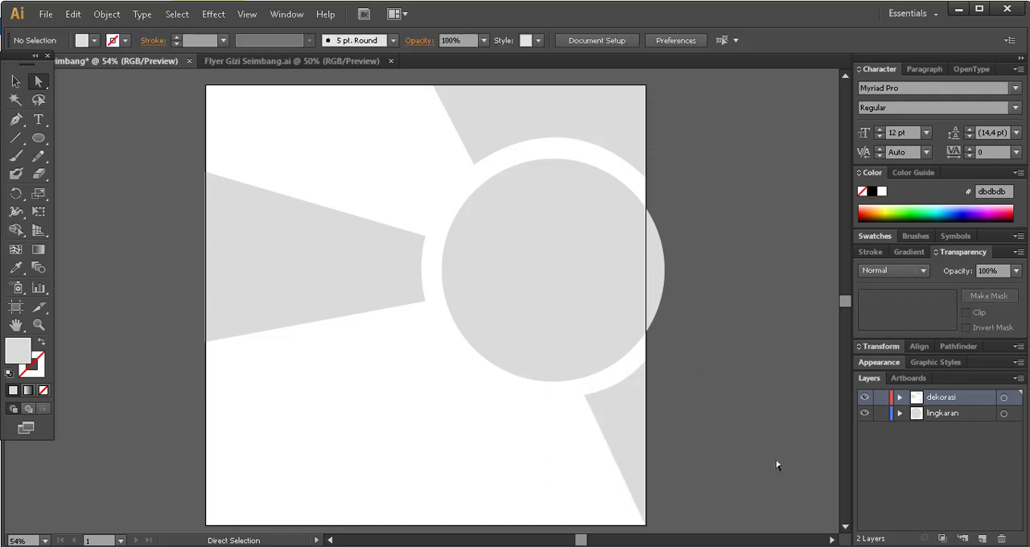
{"action": "left_click", "coordinate": [634, 414]}
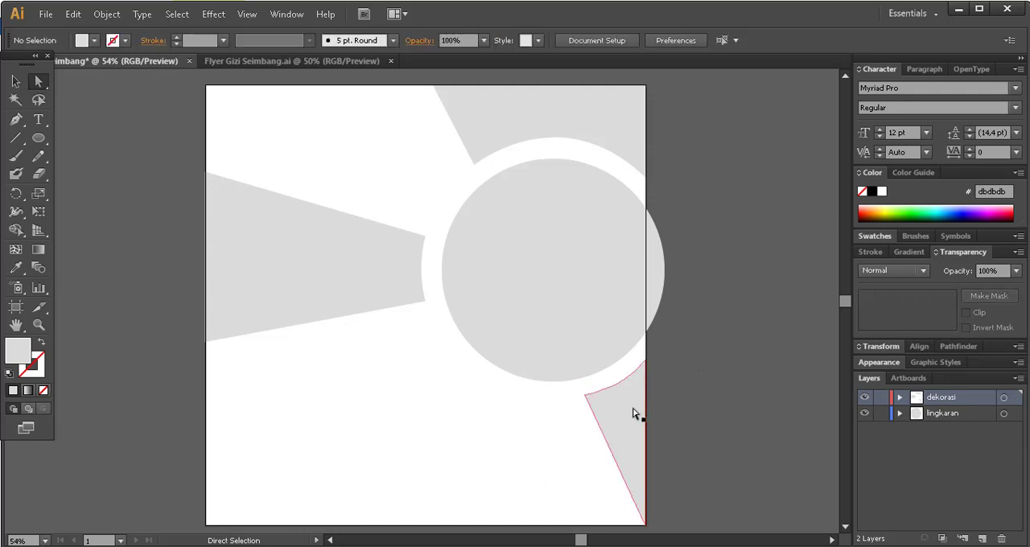
{"action": "left_click", "coordinate": [585, 396]}
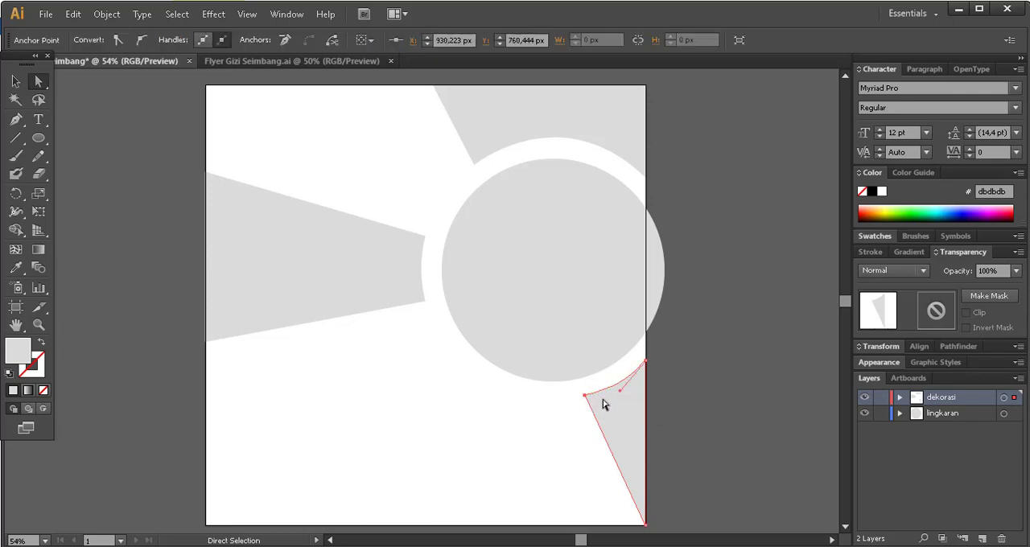
{"action": "left_click", "coordinate": [718, 371]}
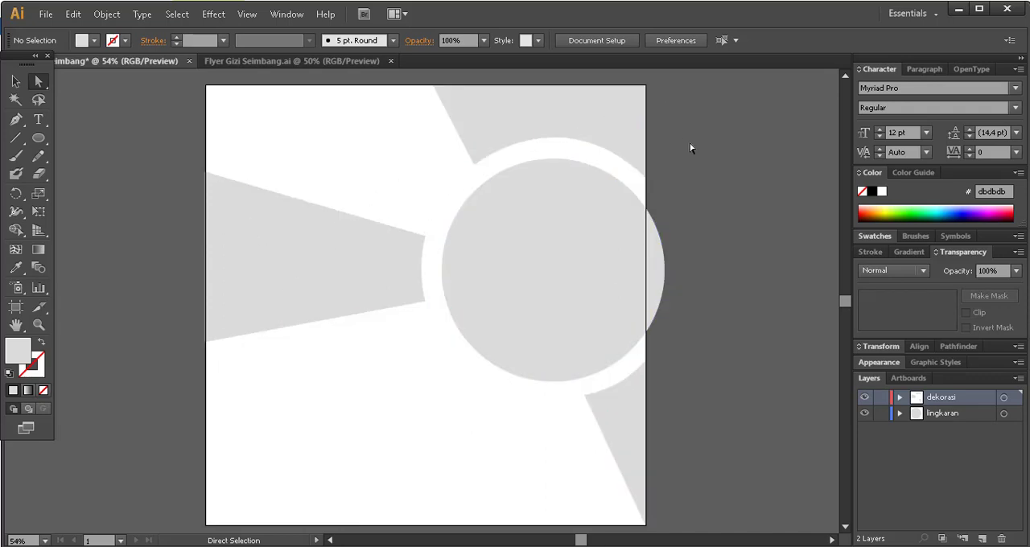
Fill the left decoration shape with orange #ff6600.
{"action": "left_click", "coordinate": [265, 238]}
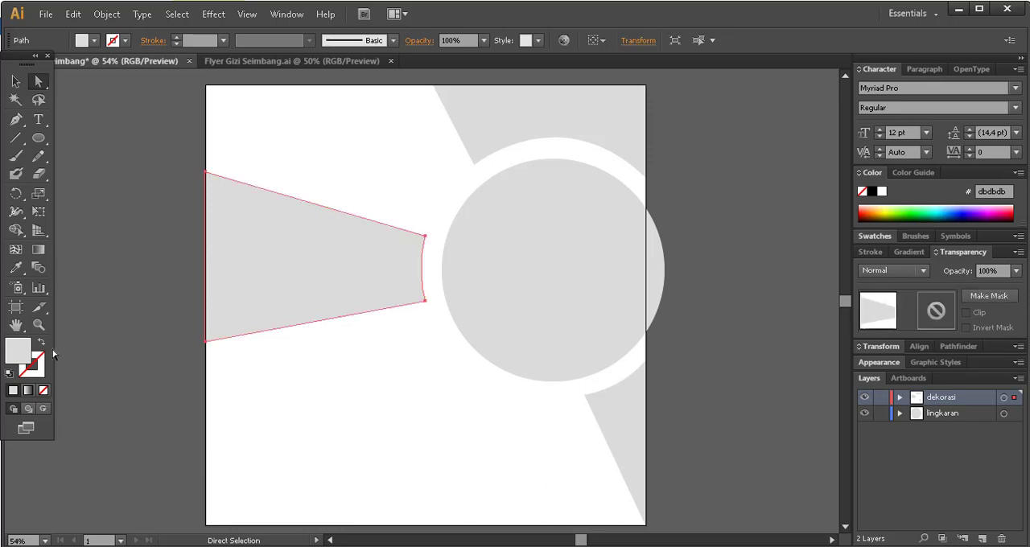
{"action": "double_click", "coordinate": [18, 352]}
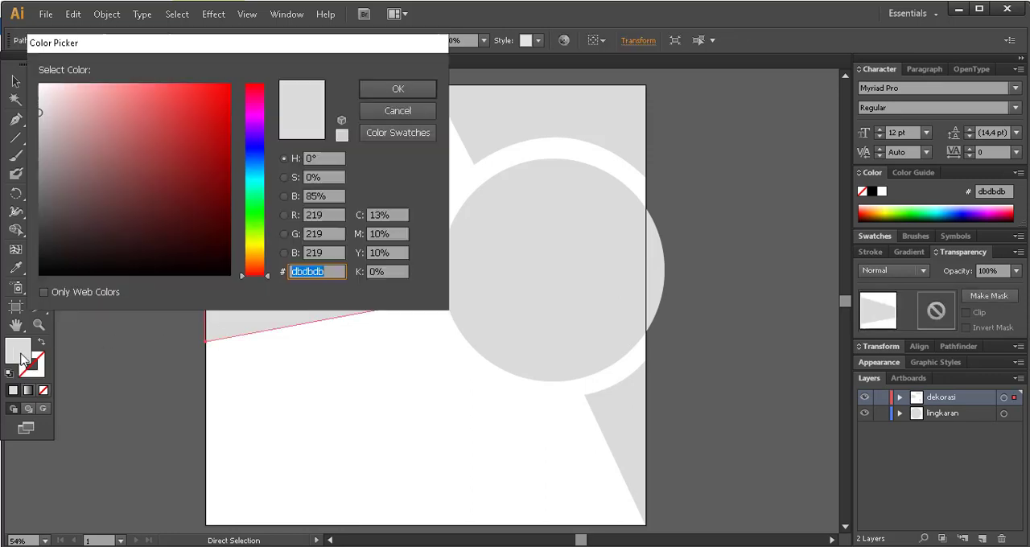
{"action": "left_click", "coordinate": [332, 270]}
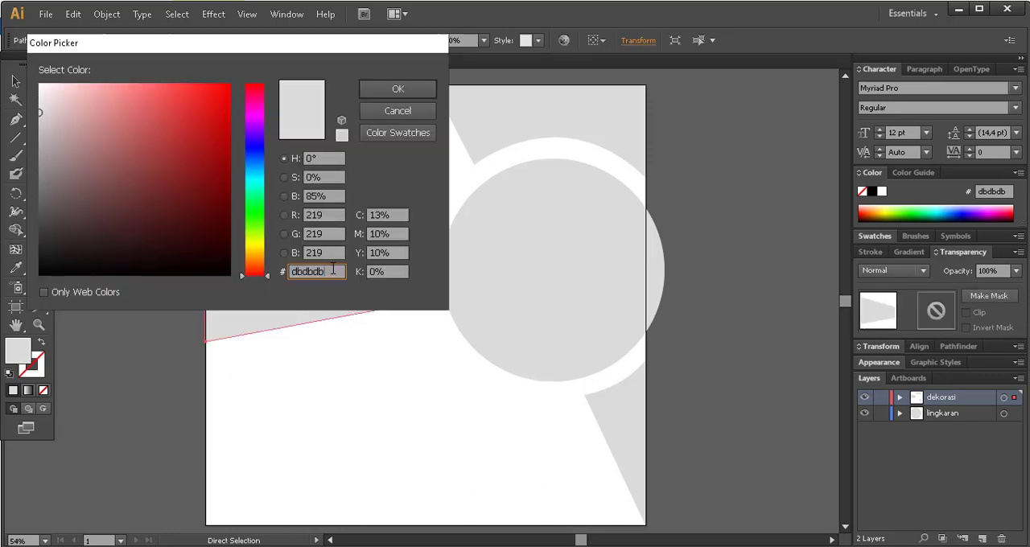
{"action": "left_click", "coordinate": [255, 254]}
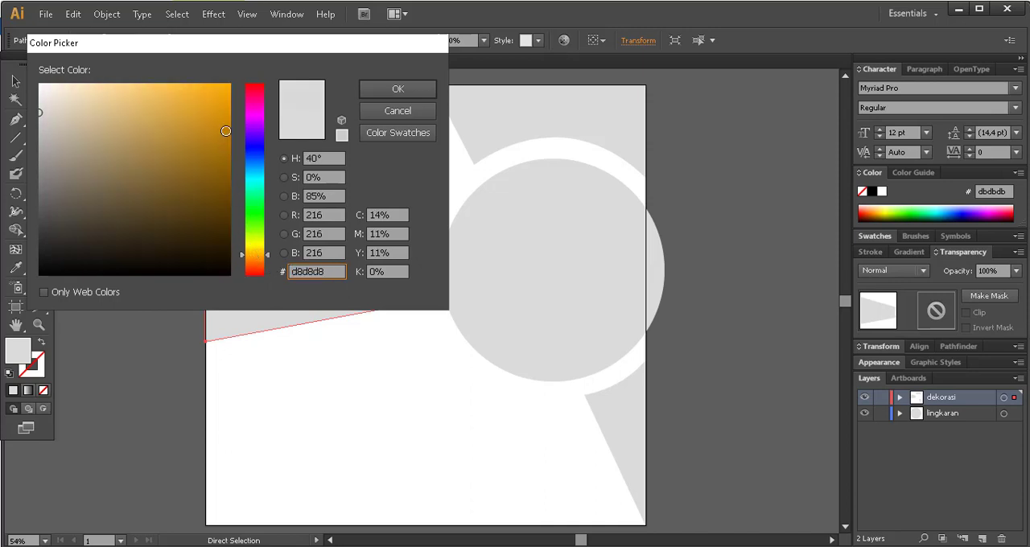
{"action": "left_click_drag", "start_coordinate": [225, 130], "coordinate": [228, 87]}
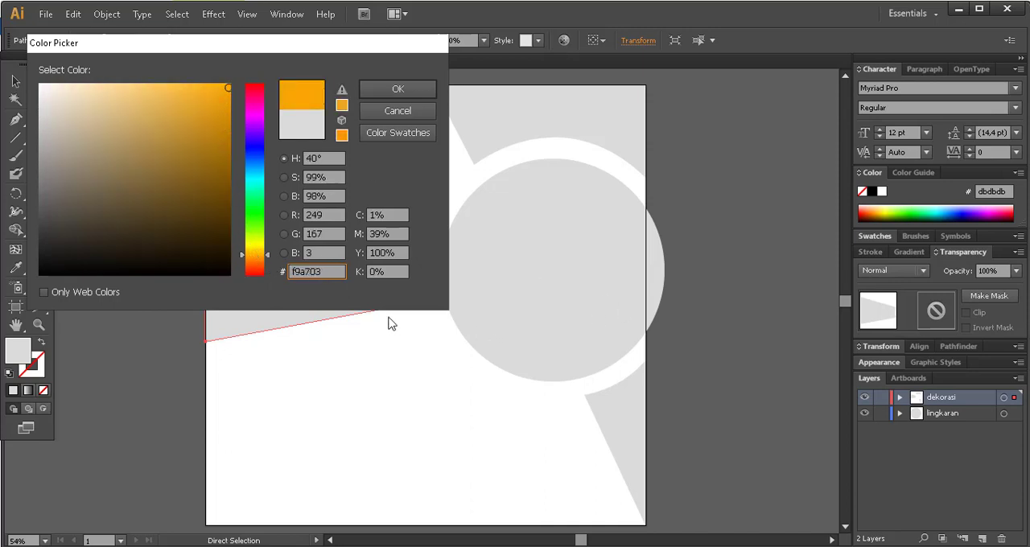
{"action": "left_click_drag", "start_coordinate": [247, 47], "coordinate": [650, 125]}
{"action": "left_click_drag", "start_coordinate": [735, 347], "coordinate": [652, 346]}
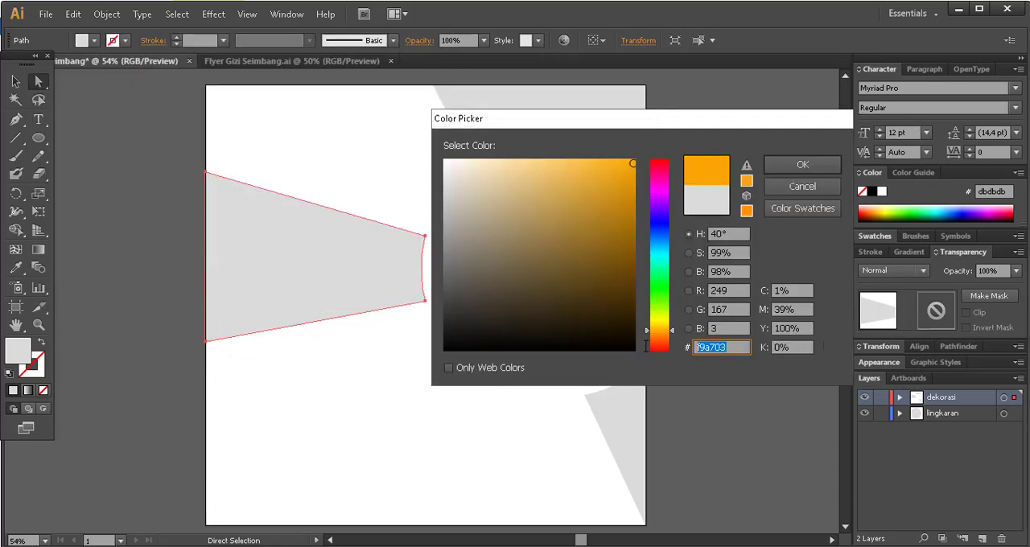
{"action": "type", "text": "ff6600"}
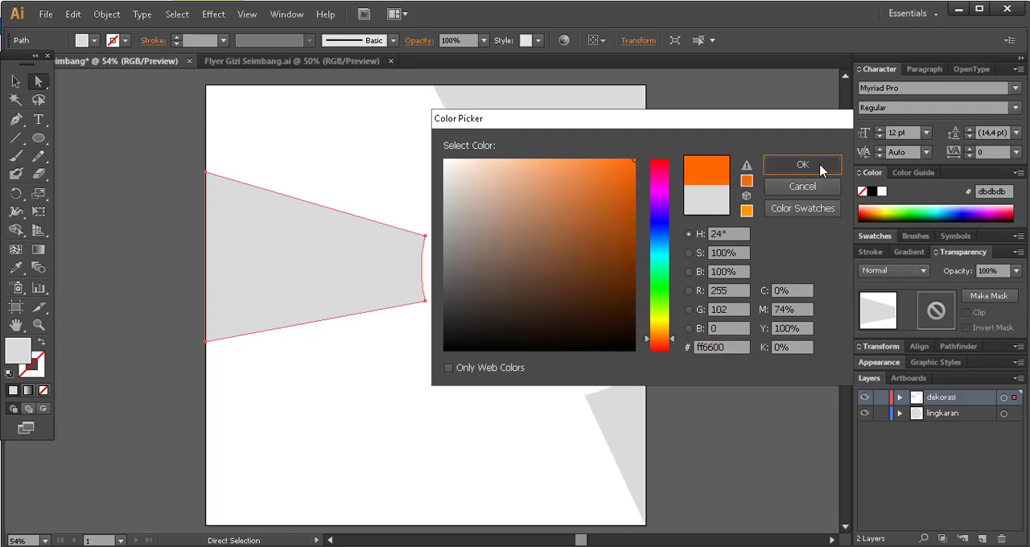
{"action": "left_click", "coordinate": [800, 164]}
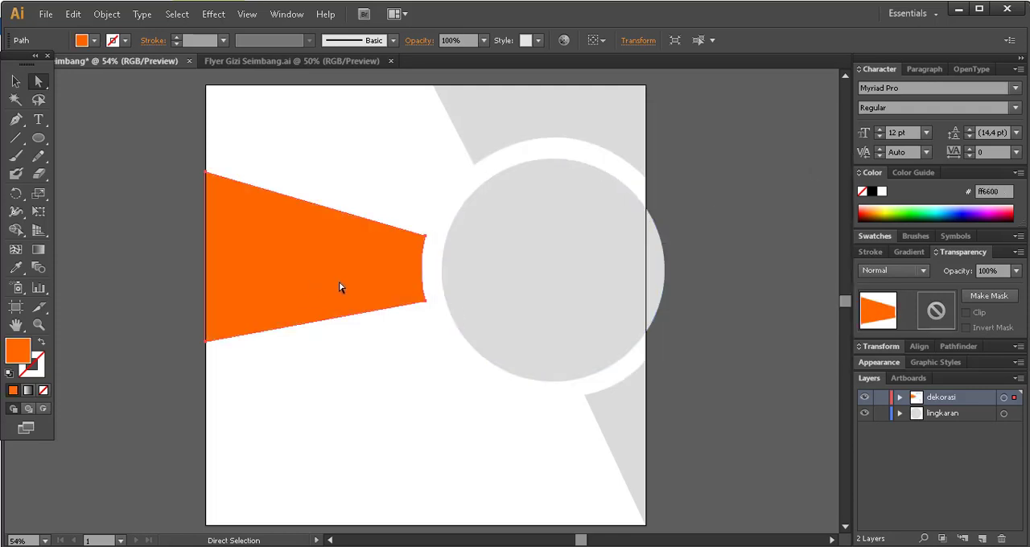
{"action": "left_click", "coordinate": [126, 233]}
Give the upper-right decoration shape the left shape's orange fill by sampling it with the Eyedropper.
{"action": "left_click", "coordinate": [317, 306]}
{"action": "left_click", "coordinate": [473, 146]}
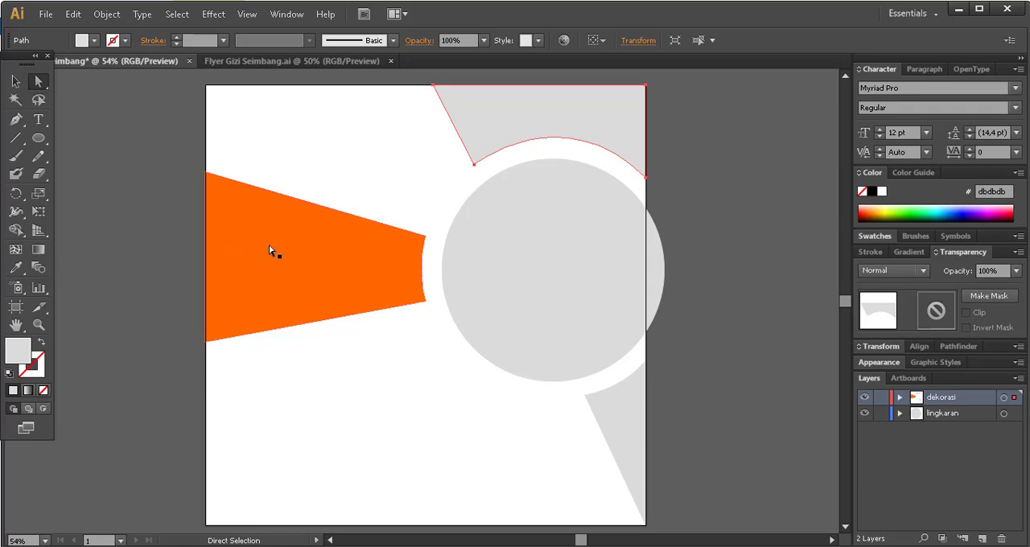
{"action": "left_click", "coordinate": [15, 271]}
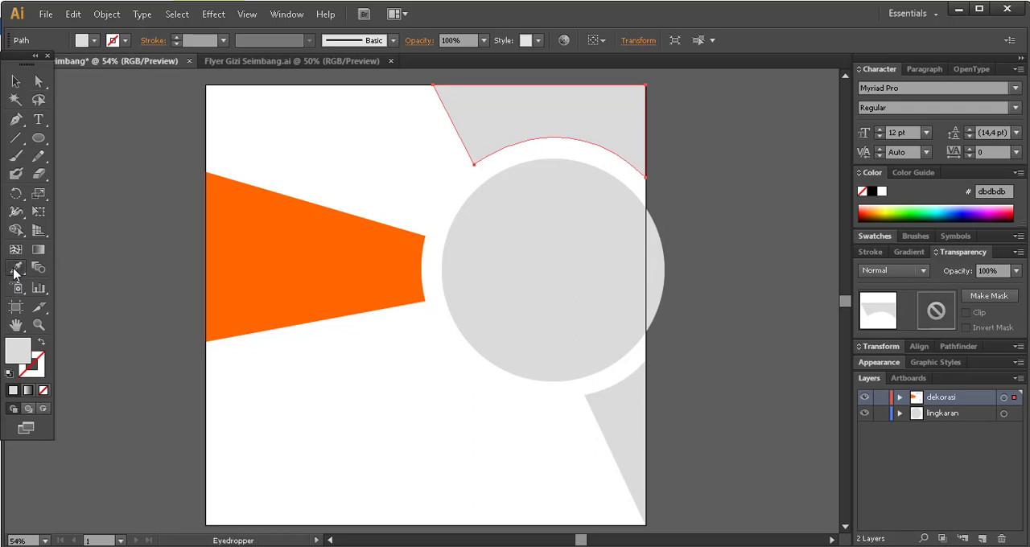
{"action": "left_click", "coordinate": [297, 259]}
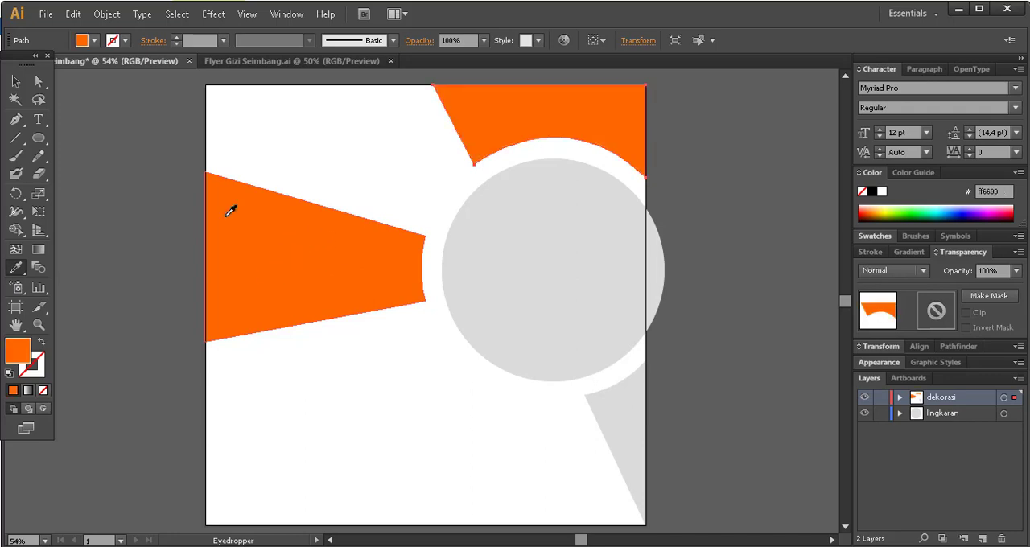
{"action": "left_click", "coordinate": [23, 89]}
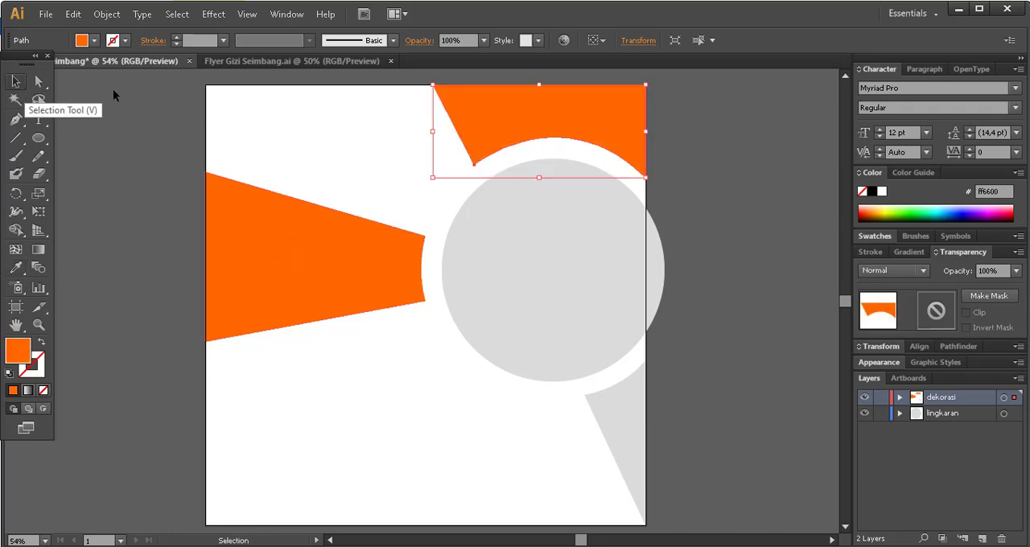
Sample the left shape's orange with the Eyedropper to fill the lower-right decoration shape, and deselect it.
{"action": "left_click", "coordinate": [627, 426]}
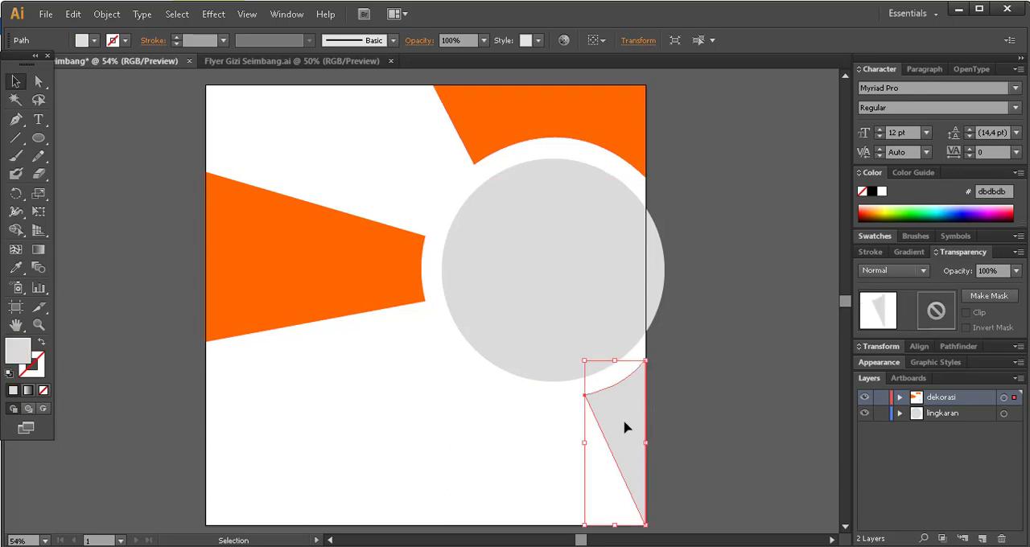
{"action": "left_click", "coordinate": [18, 269]}
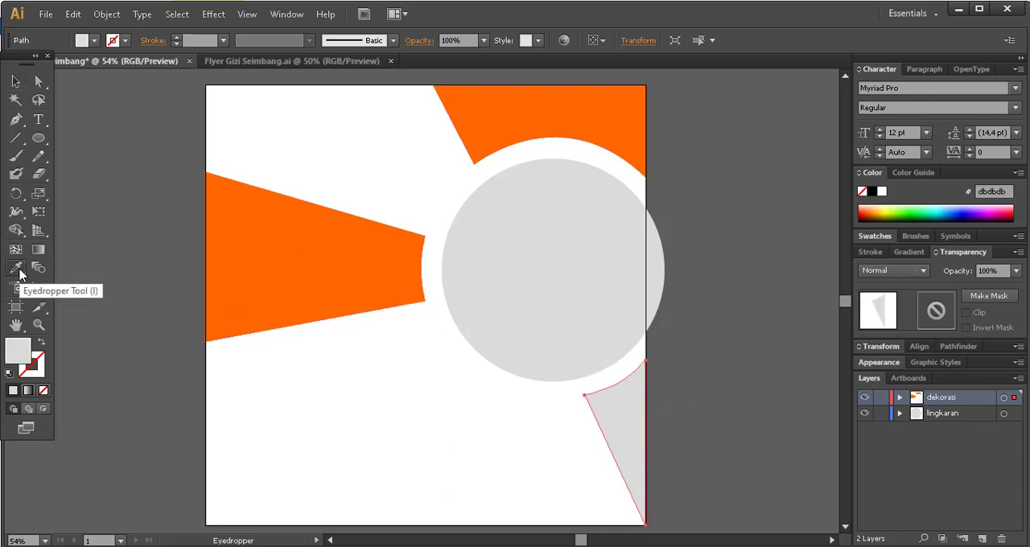
{"action": "left_click", "coordinate": [301, 250]}
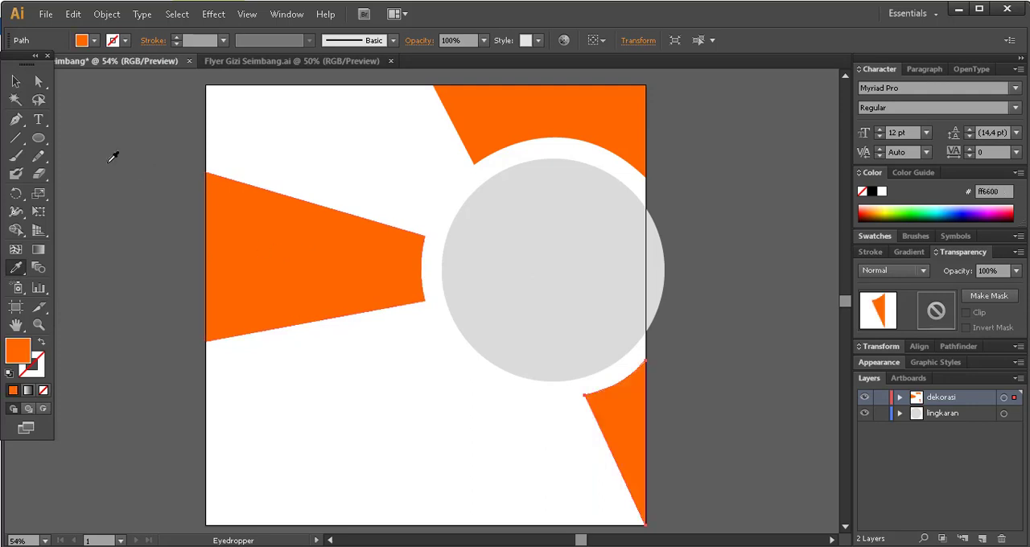
{"action": "left_click", "coordinate": [16, 82]}
{"action": "left_click", "coordinate": [430, 269]}
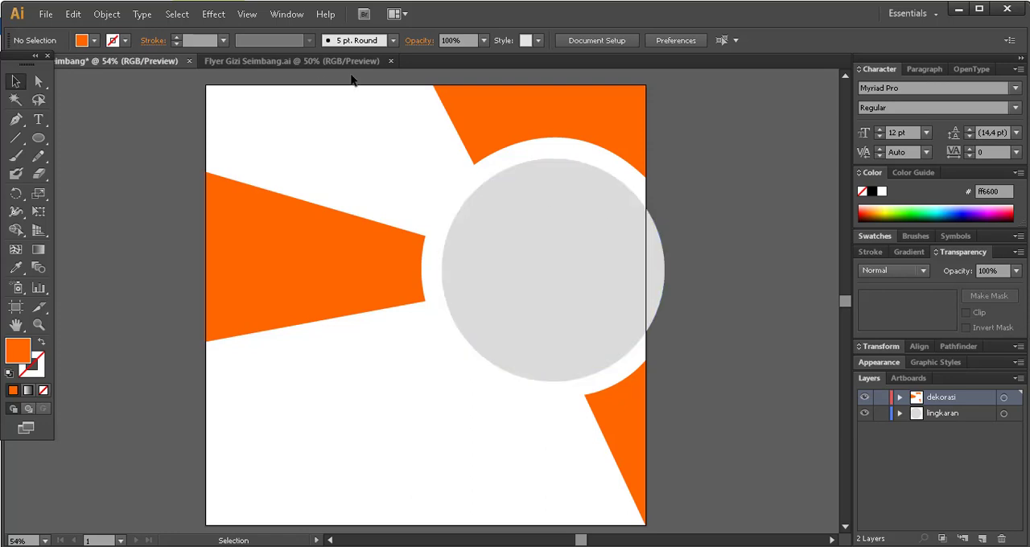
Check the layer order in the reference flyer and add a layer named logo above dekorasi in the working document.
{"action": "left_click", "coordinate": [301, 62]}
{"action": "left_click", "coordinate": [979, 487]}
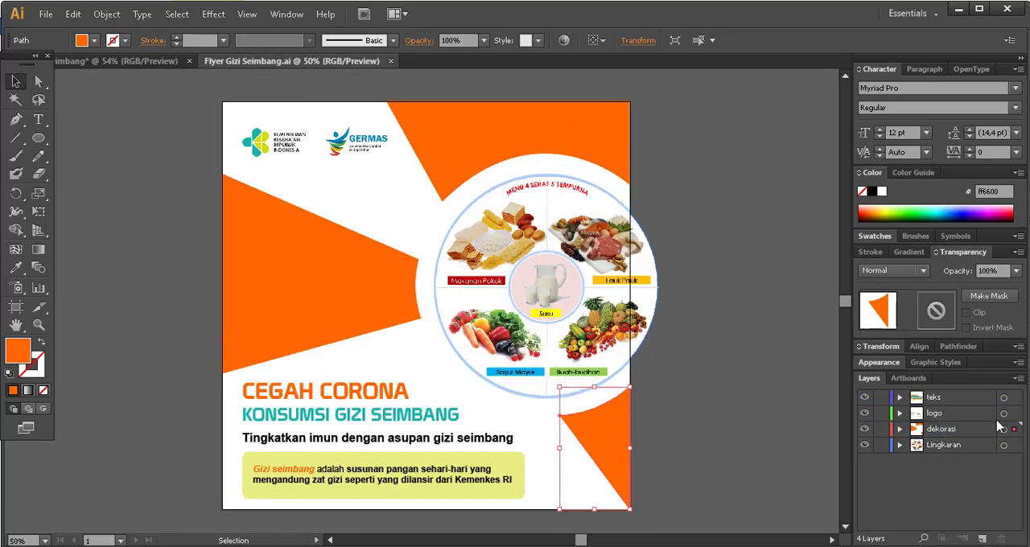
{"action": "left_click", "coordinate": [153, 62]}
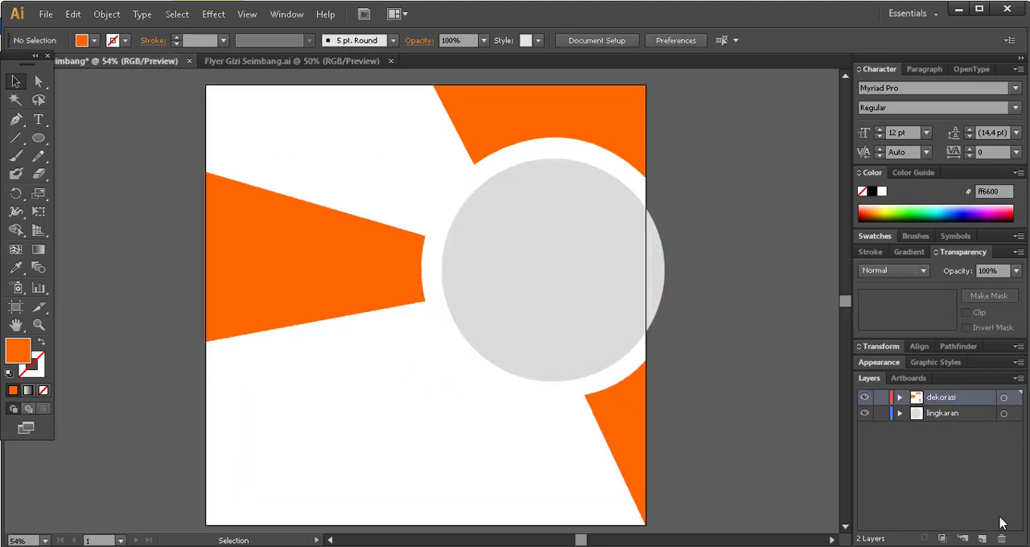
{"action": "left_click", "coordinate": [981, 538]}
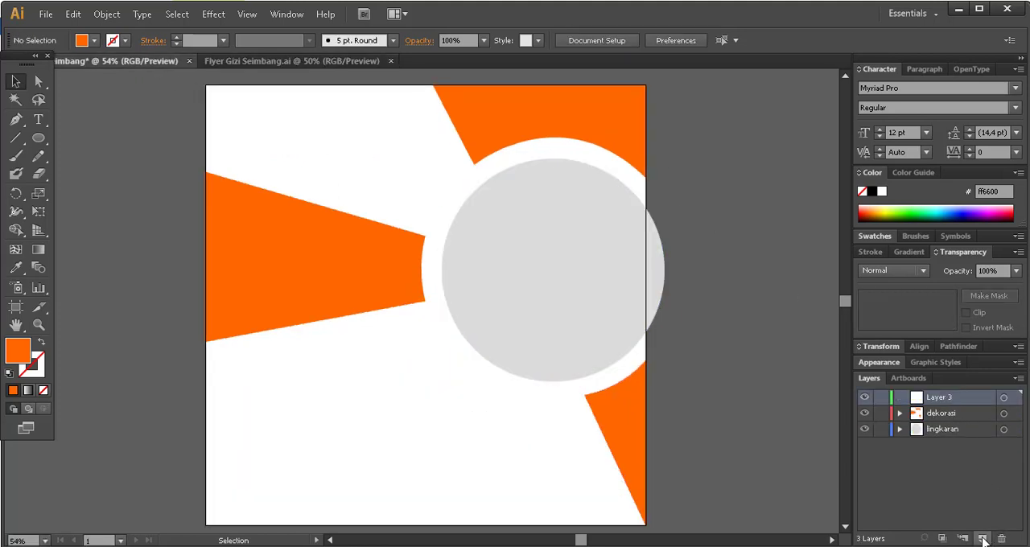
{"action": "double_click", "coordinate": [944, 398]}
{"action": "type", "text": "logo"}
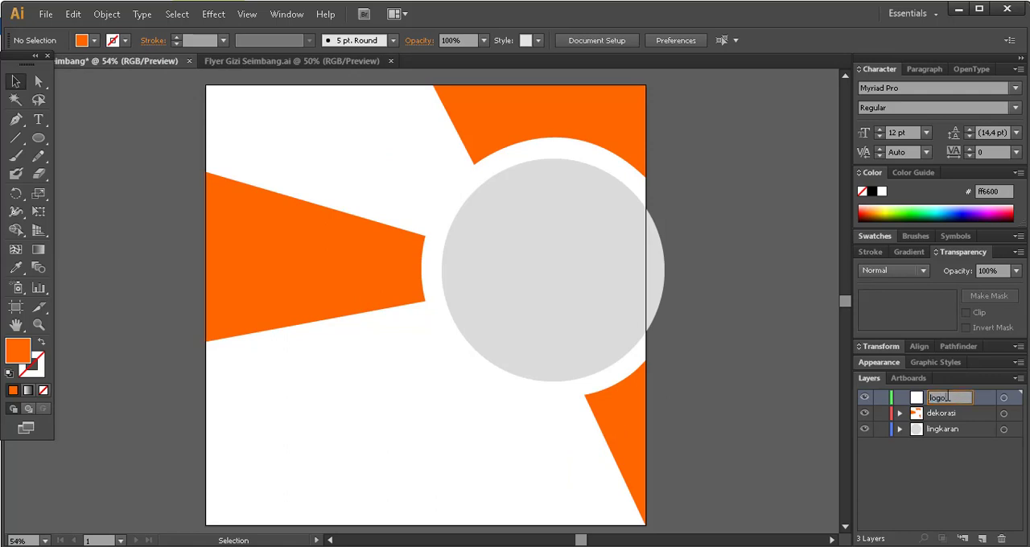
{"action": "left_click", "coordinate": [926, 451]}
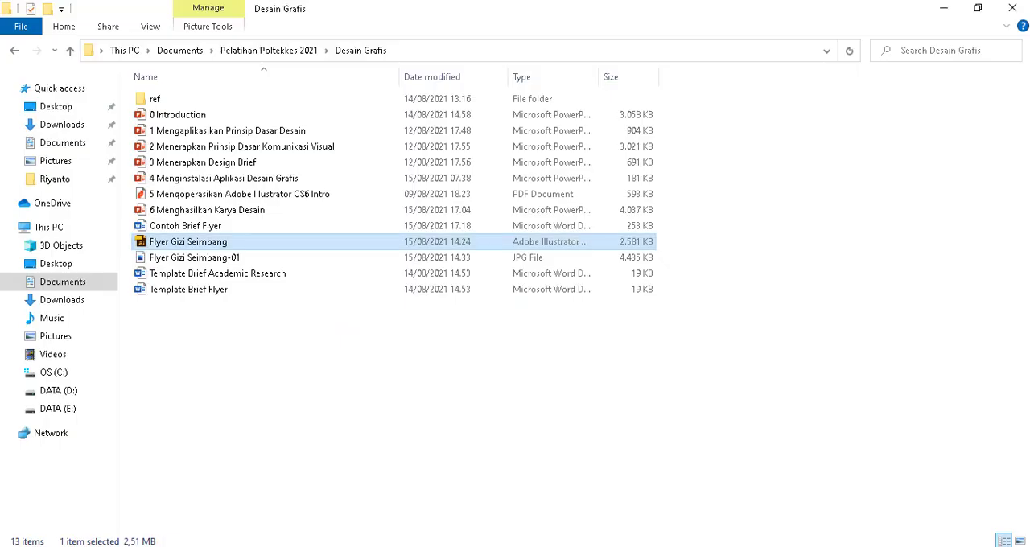
Bring the logo kemenkes and logo germas images from the Downloads folder in File Explorer into the flyer's logo layer in Illustrator.
{"action": "left_click", "coordinate": [64, 126]}
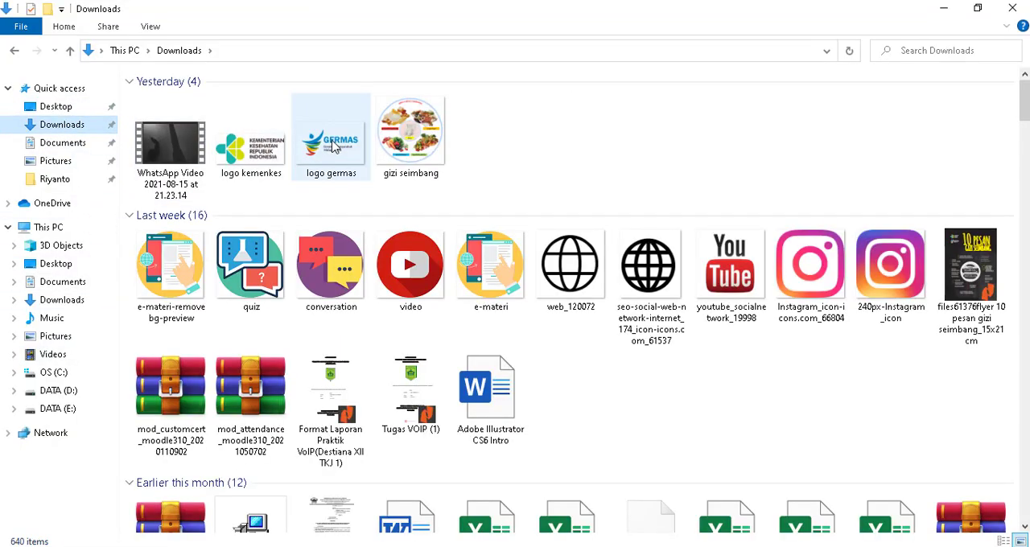
{"action": "left_click", "coordinate": [333, 145]}
{"action": "left_click", "coordinate": [314, 164], "text": "ctrl"}
{"action": "left_click_drag", "start_coordinate": [314, 164], "coordinate": [372, 167]}
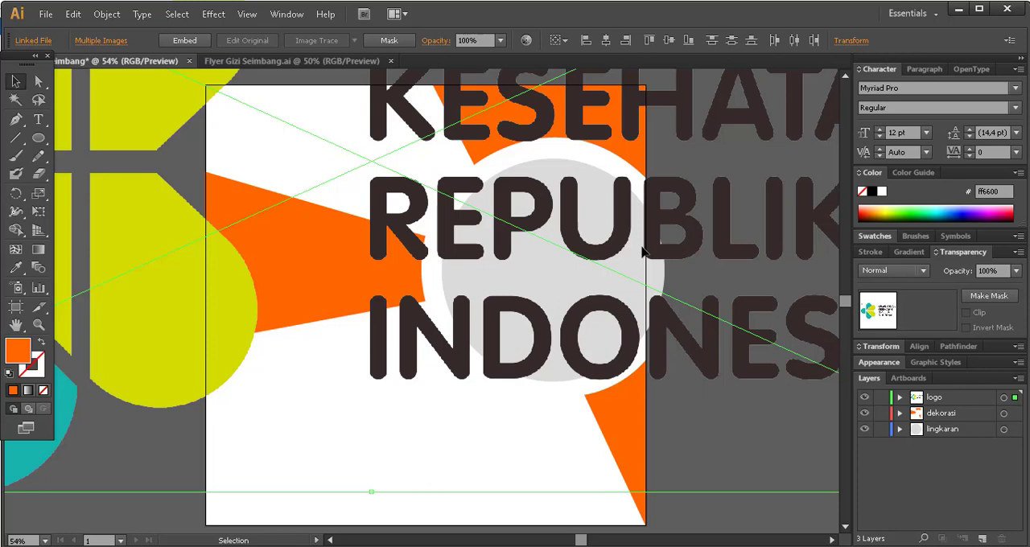
Scale the oversized Kemenkes logo down to less than half the artboard's width and place it just above the artboard.
{"action": "key", "text": "ctrl+minus"}
{"action": "key", "text": "ctrl+minus"}
{"action": "key", "text": "ctrl+minus"}
{"action": "key", "text": "ctrl+minus"}
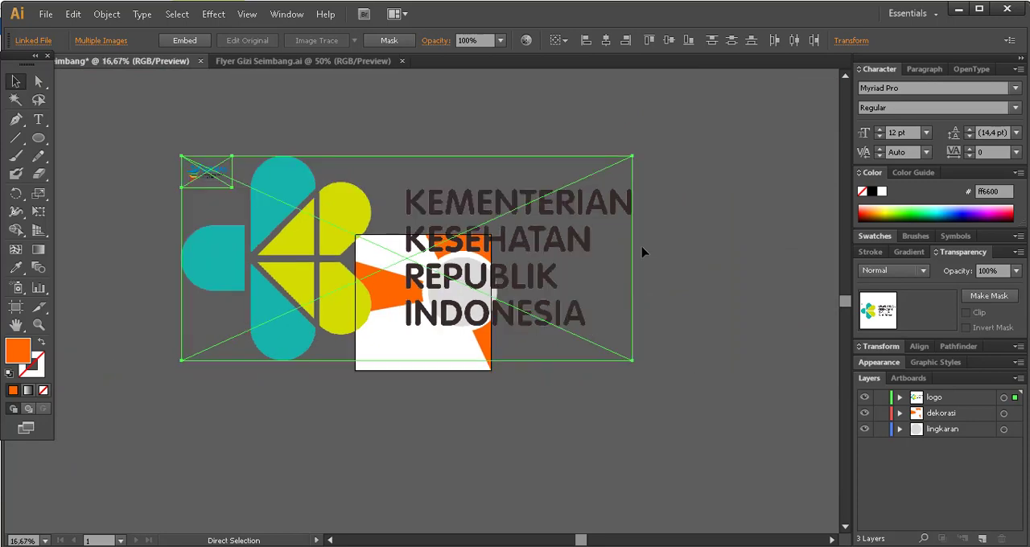
{"action": "key", "text": "ctrl+plus"}
{"action": "key", "text": "ctrl+plus"}
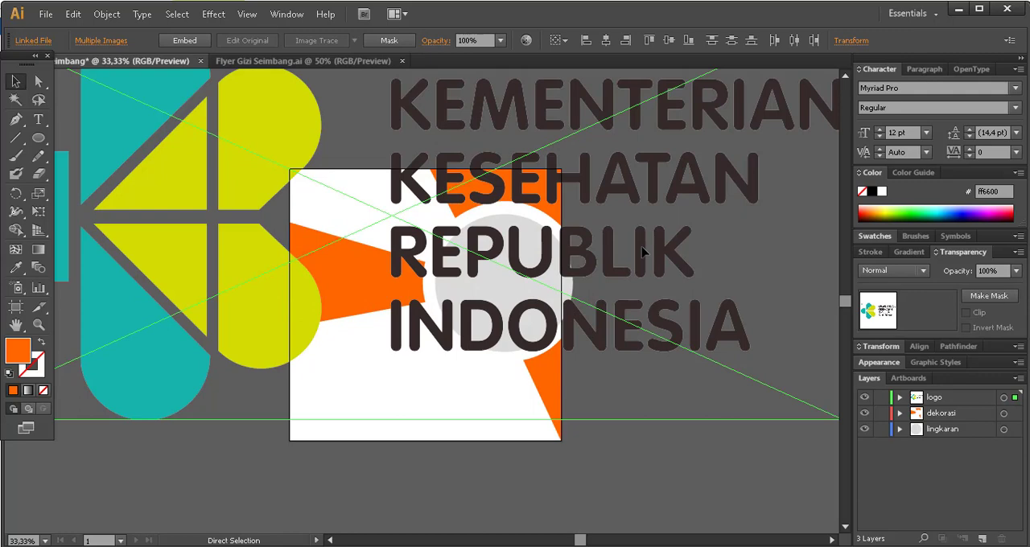
{"action": "key", "text": "ctrl+plus"}
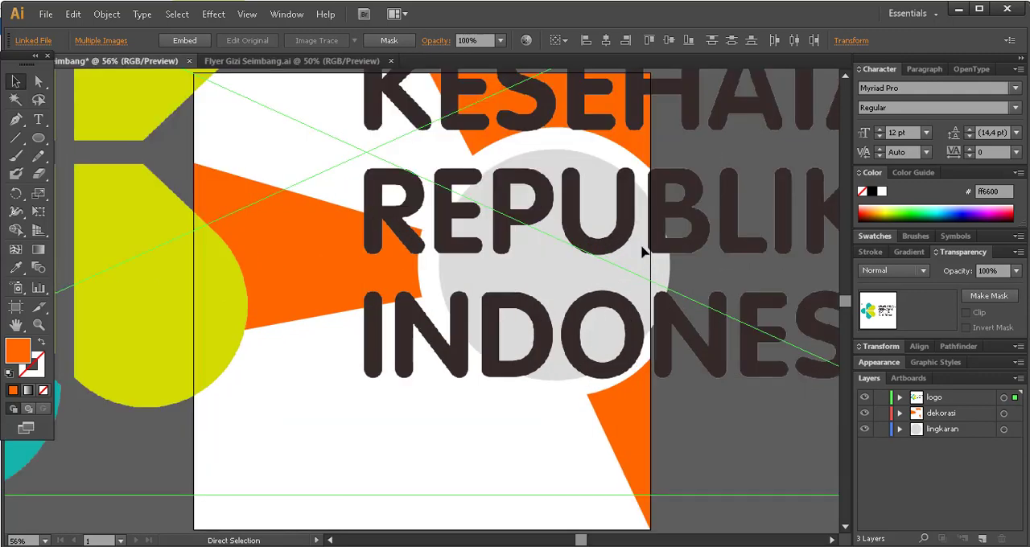
{"action": "key", "text": "ctrl+minus"}
{"action": "key", "text": "ctrl+minus"}
{"action": "key", "text": "ctrl+minus"}
{"action": "key", "text": "ctrl+minus"}
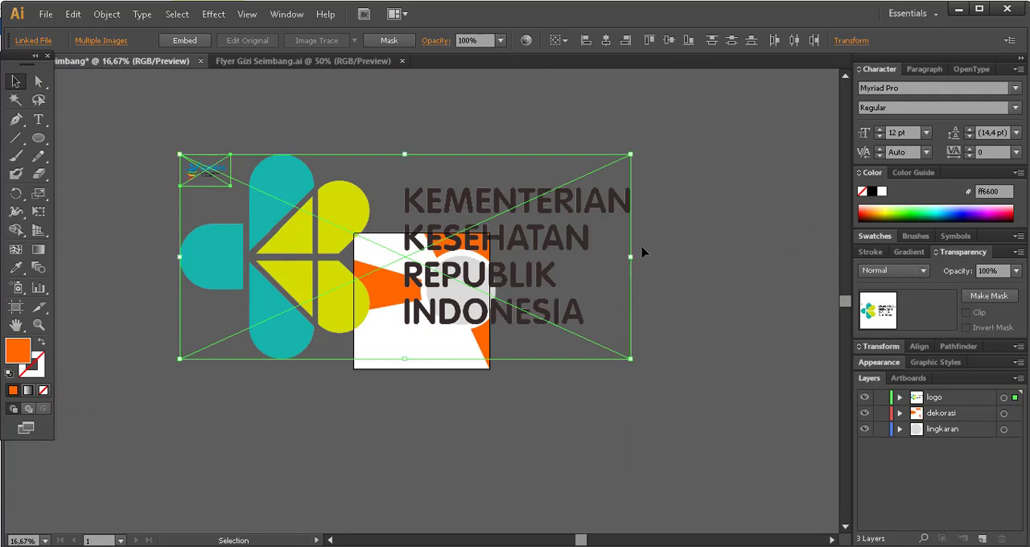
{"action": "left_click", "coordinate": [644, 253]}
{"action": "left_click", "coordinate": [352, 245]}
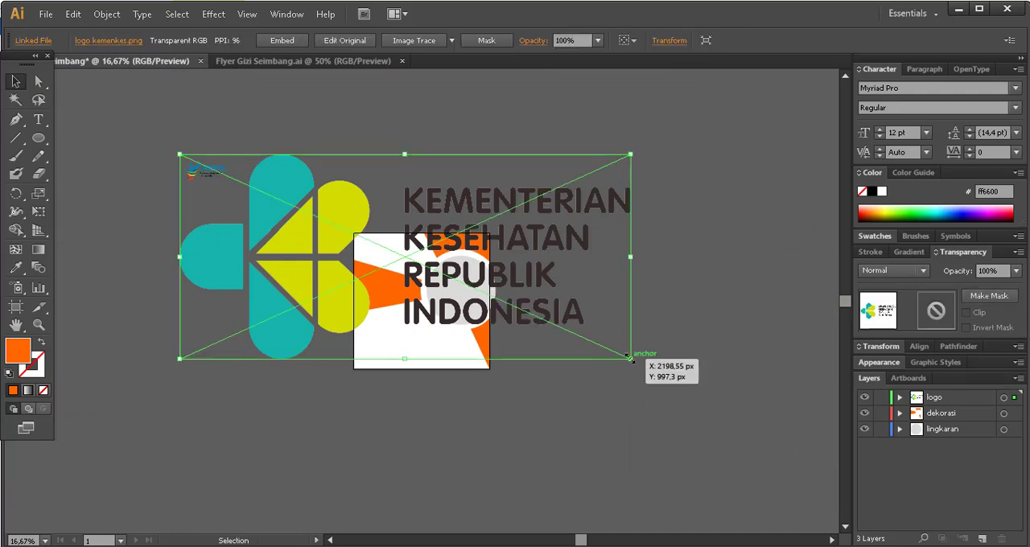
{"action": "left_click_drag", "start_coordinate": [629, 358], "coordinate": [421, 152]}
{"action": "left_click", "coordinate": [291, 185]}
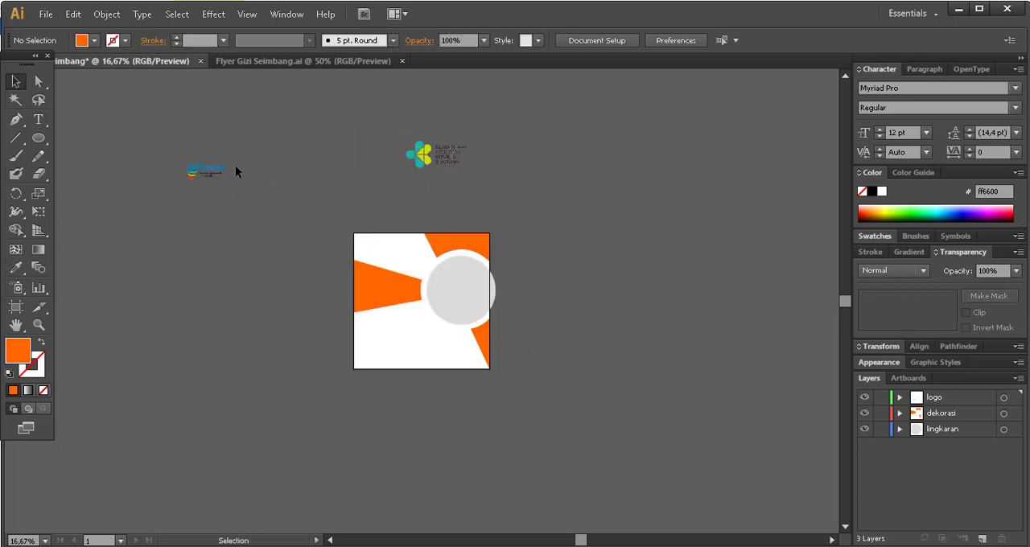
Enlarge the Germas logo slightly from its lower-right corner, keeping it outside the artboard.
{"action": "left_click", "coordinate": [212, 169]}
{"action": "mouse_move", "coordinate": [234, 189]}
{"action": "left_mouse_down"}
{"action": "mouse_move", "coordinate": [263, 204]}
{"action": "mouse_move", "coordinate": [252, 198]}
{"action": "left_mouse_up"}
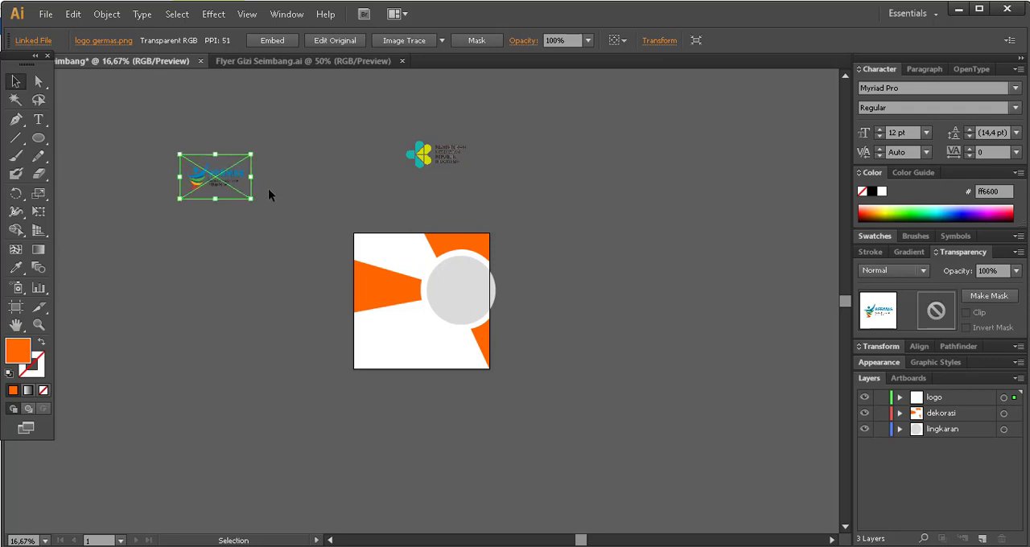
Move the Germas and Kemenkes logos onto the lower half of the artboard, with Germas to the left of Kemenkes.
{"action": "left_click_drag", "start_coordinate": [201, 179], "coordinate": [377, 333]}
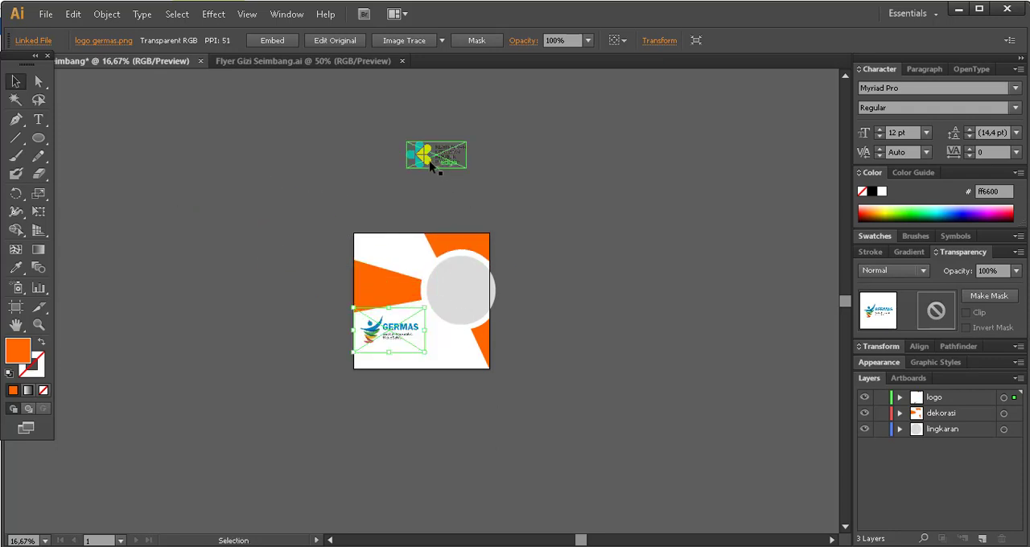
{"action": "left_click_drag", "start_coordinate": [426, 157], "coordinate": [459, 337]}
{"action": "left_click", "coordinate": [599, 296]}
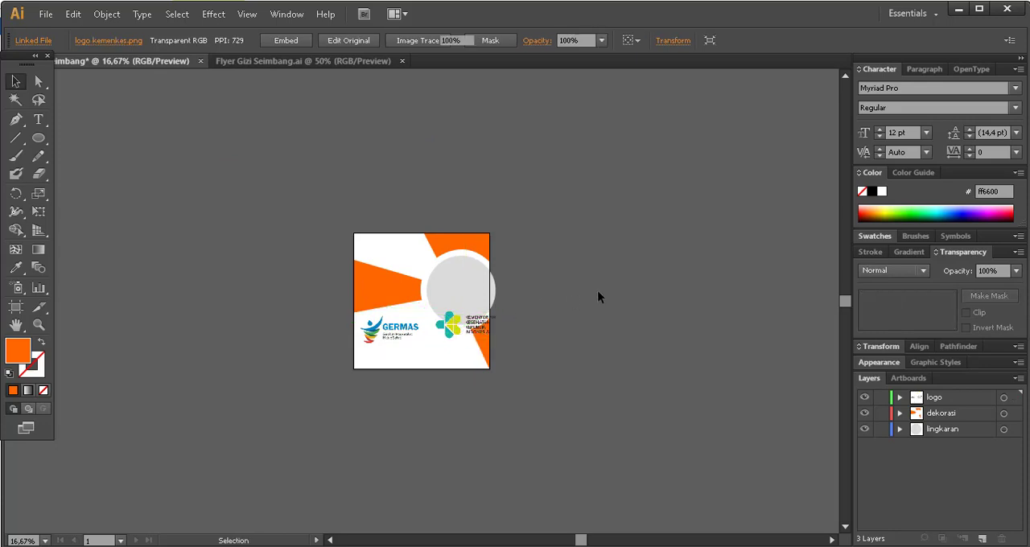
{"action": "key", "text": "a"}
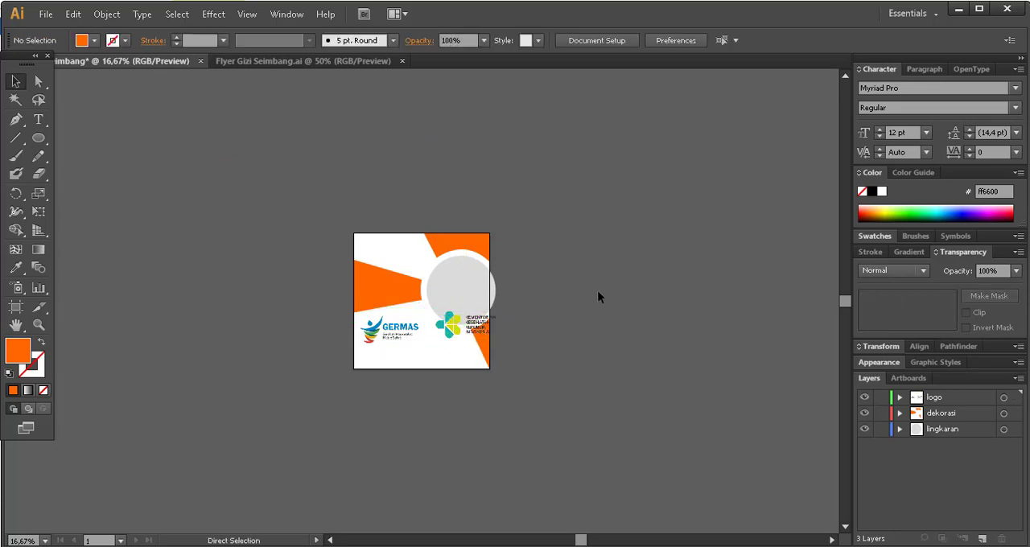
{"action": "key", "text": "ctrl+0"}
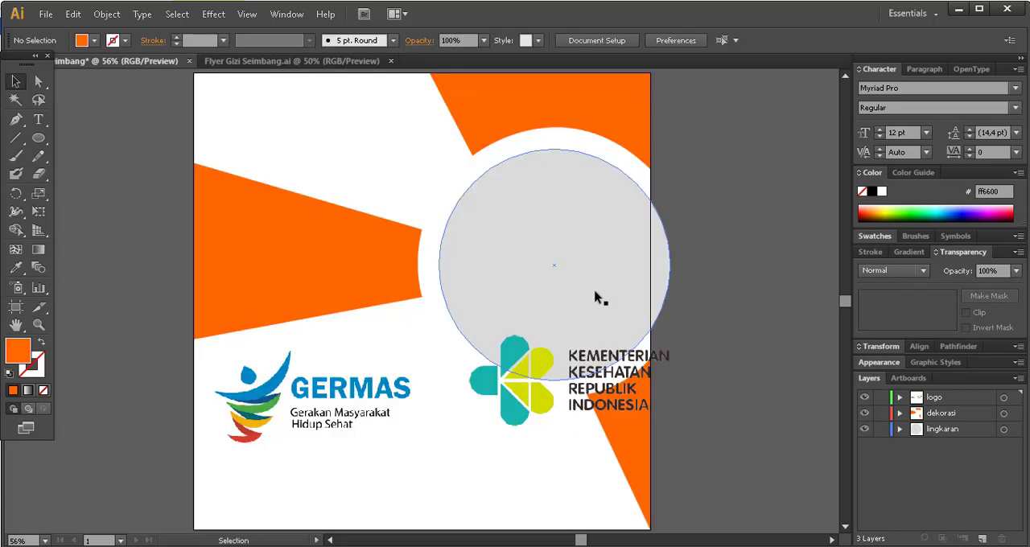
Move the Germas logo up to the upper orange shape and scale it down to about a quarter of the artboard's width.
{"action": "left_click", "coordinate": [306, 356]}
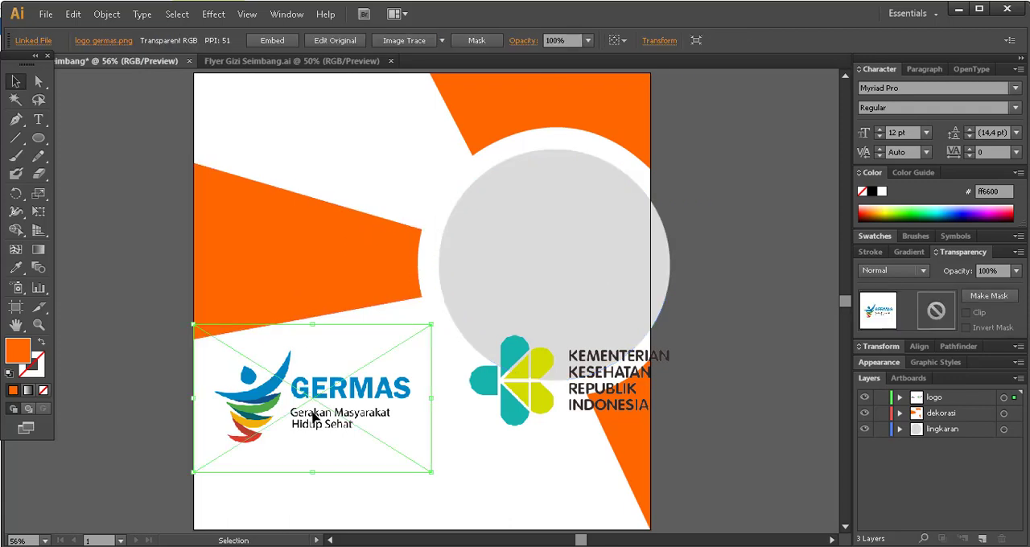
{"action": "left_click_drag", "start_coordinate": [314, 418], "coordinate": [524, 184]}
{"action": "left_click_drag", "start_coordinate": [653, 239], "coordinate": [520, 159]}
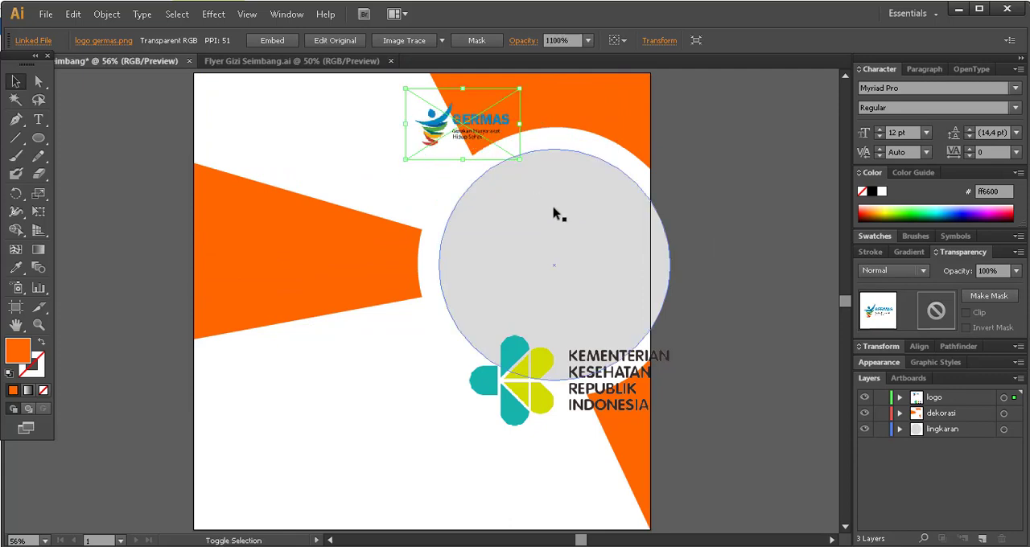
Scale the Kemenkes logo down to about one fifth of the artboard's width and place it in the artboard's upper-left corner.
{"action": "left_click", "coordinate": [613, 383]}
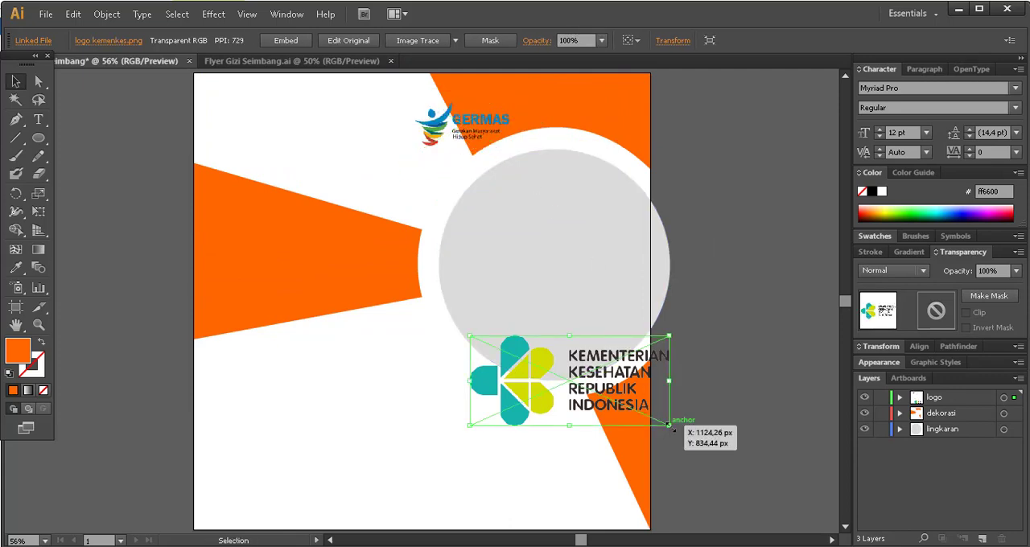
{"action": "left_click_drag", "start_coordinate": [673, 428], "coordinate": [544, 370]}
{"action": "left_click_drag", "start_coordinate": [491, 352], "coordinate": [235, 115]}
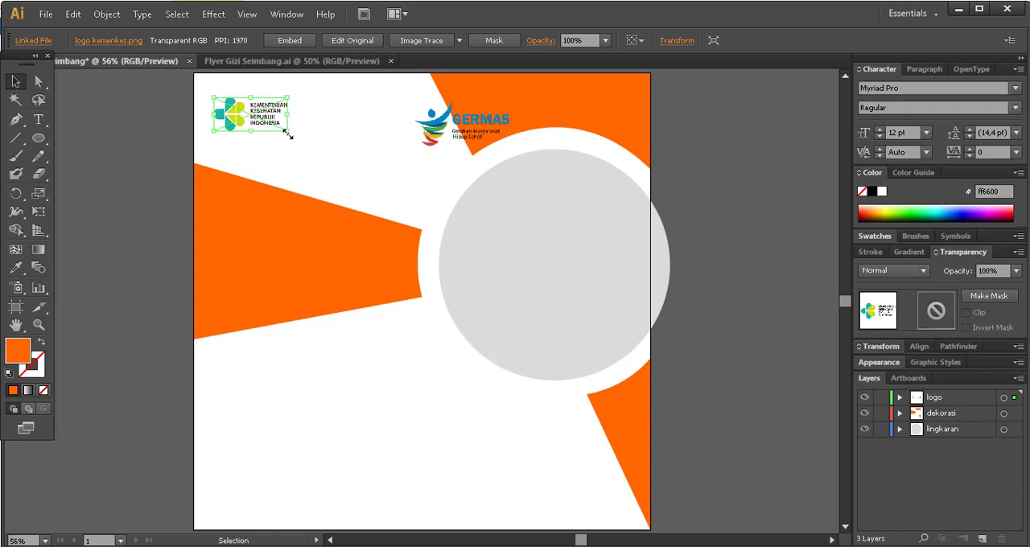
{"action": "left_click_drag", "start_coordinate": [287, 134], "coordinate": [300, 136]}
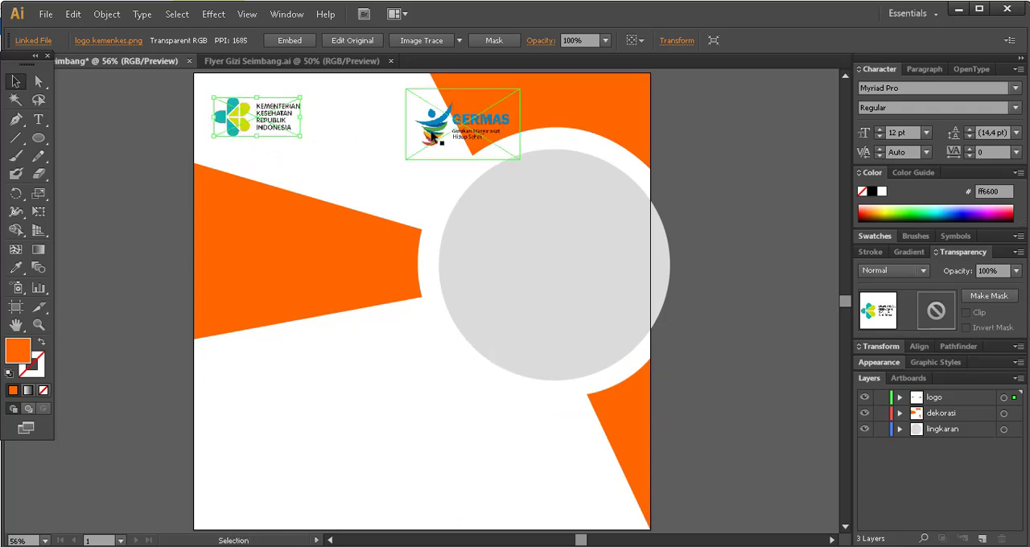
Place the Germas logo just right of the Kemenkes logo, shrink it slightly and leave a small gap between them.
{"action": "left_click_drag", "start_coordinate": [434, 137], "coordinate": [338, 134]}
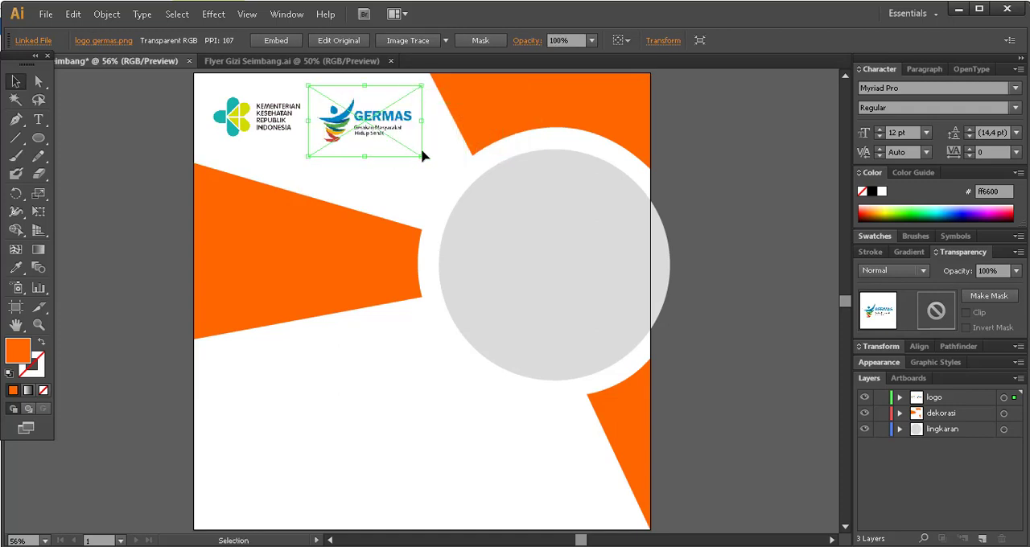
{"action": "mouse_move", "coordinate": [421, 155]}
{"action": "left_mouse_down"}
{"action": "mouse_move", "coordinate": [395, 155]}
{"action": "mouse_move", "coordinate": [410, 153]}
{"action": "left_mouse_up"}
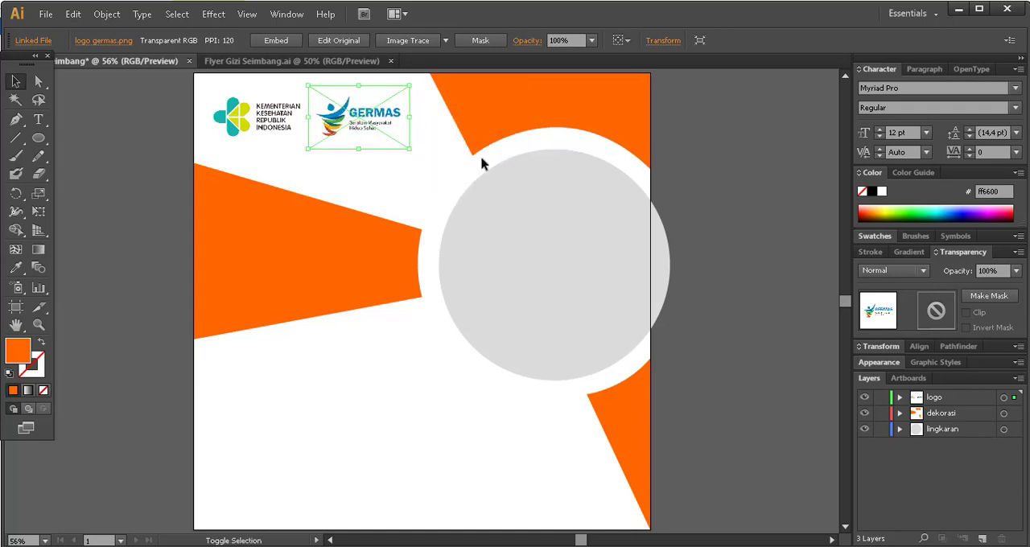
{"action": "left_click", "coordinate": [718, 145]}
{"action": "left_click", "coordinate": [361, 129]}
{"action": "left_click_drag", "start_coordinate": [347, 119], "coordinate": [354, 119]}
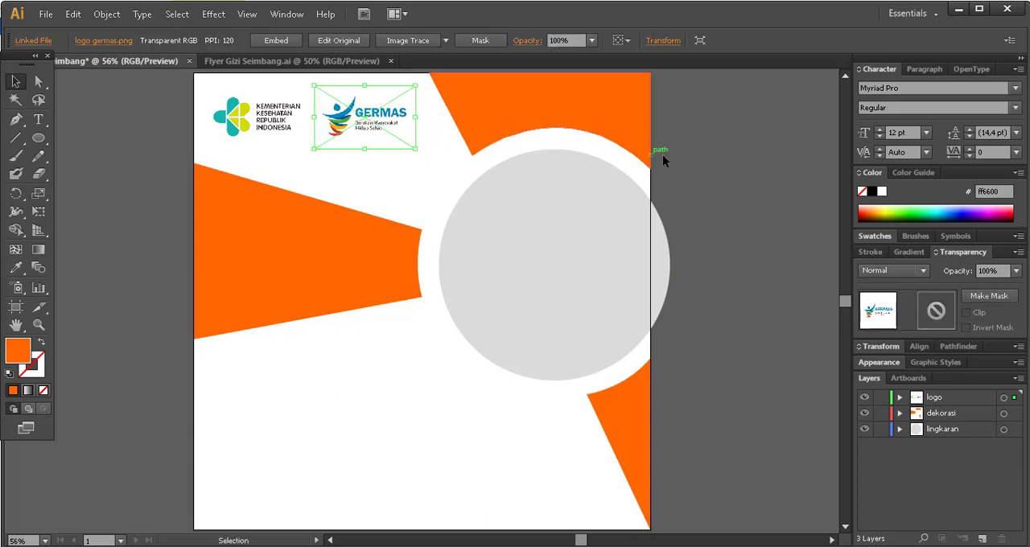
{"action": "left_click", "coordinate": [719, 157]}
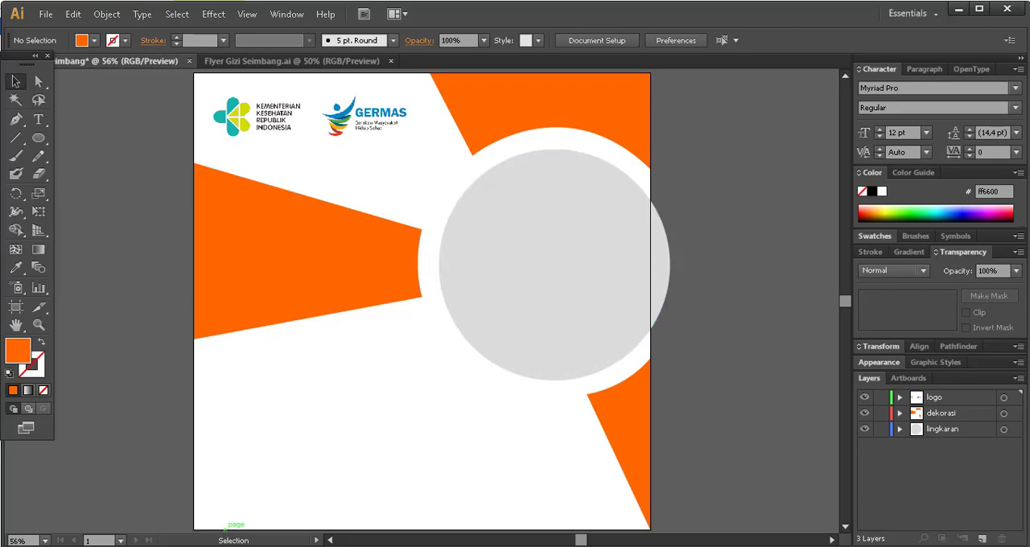
Bring the gizi seimbang image from the Downloads folder in File Explorer into the flyer document in Illustrator.
{"action": "left_click", "coordinate": [214, 546]}
{"action": "left_click", "coordinate": [514, 127]}
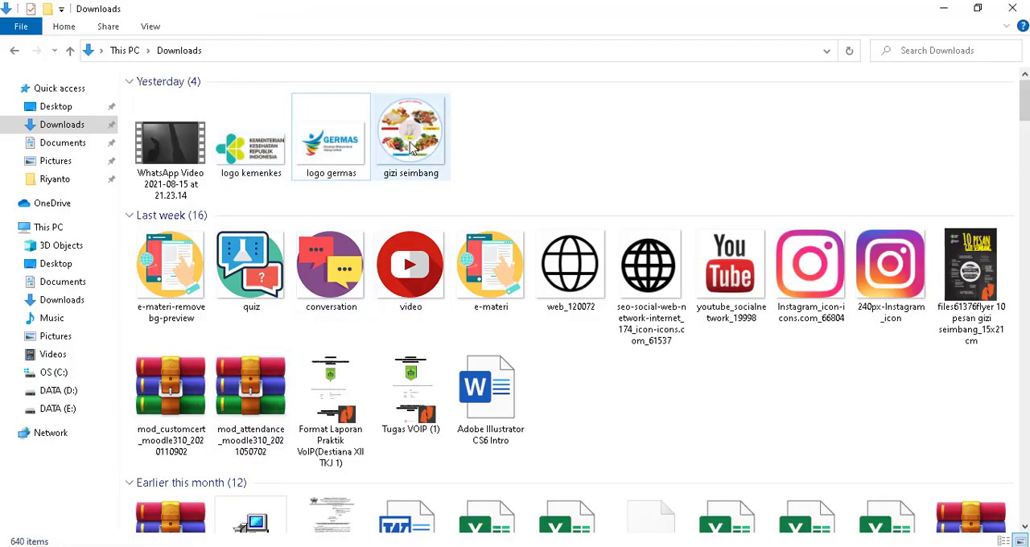
{"action": "left_click_drag", "start_coordinate": [412, 147], "coordinate": [722, 226]}
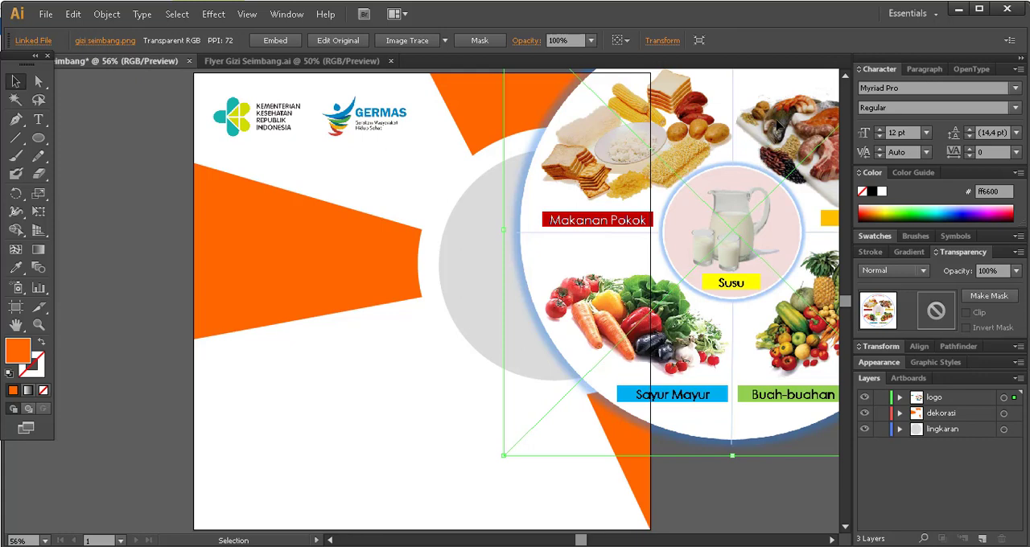
Cut the gizi seimbang image from the logo layer and paste it in front on the lingkaran layer.
{"action": "left_click_drag", "start_coordinate": [778, 131], "coordinate": [595, 243]}
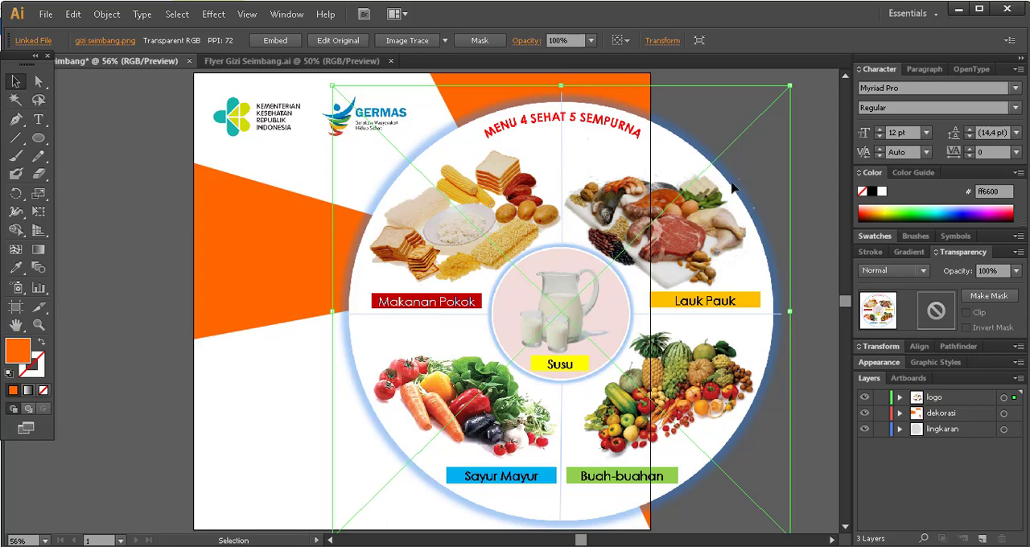
{"action": "key", "text": "Delete"}
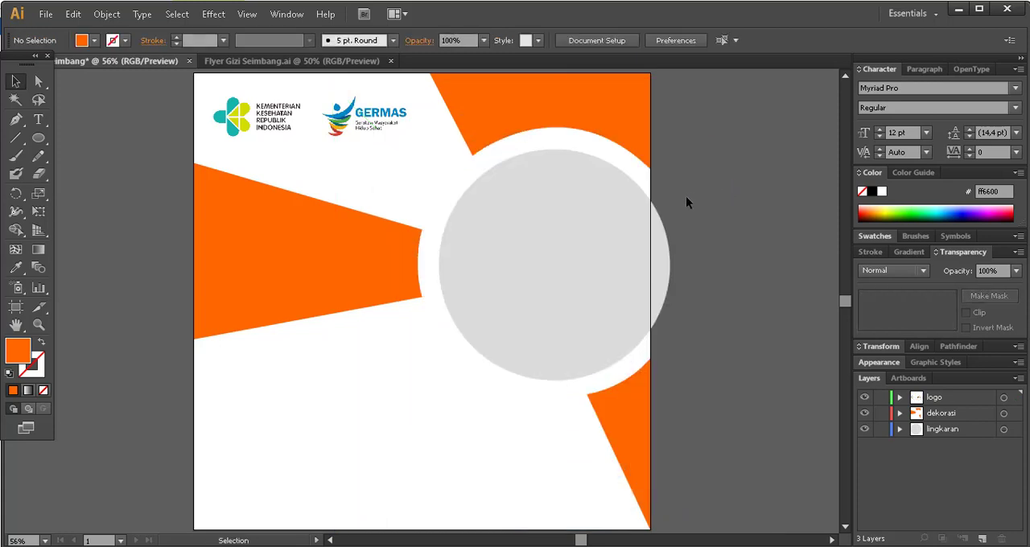
{"action": "left_click", "coordinate": [957, 430]}
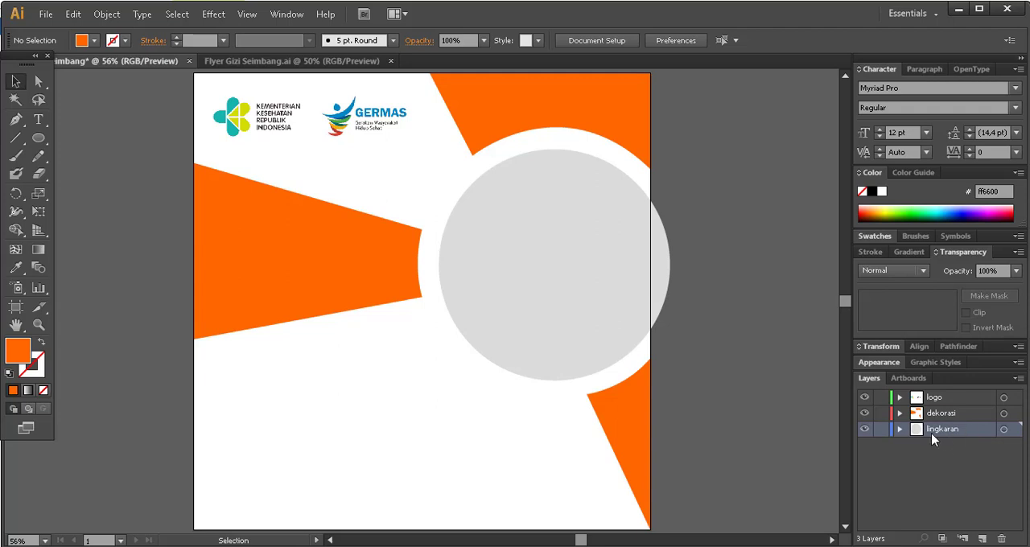
{"action": "key", "text": "ctrl+f"}
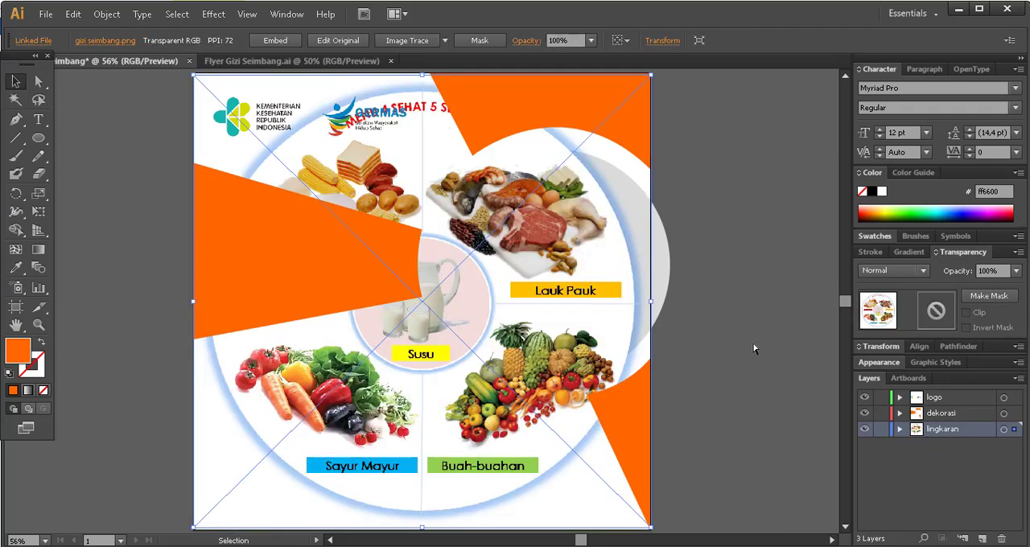
Expand the lingkaran layer and reorder the grey circle path above the gizi seimbang image.
{"action": "left_click", "coordinate": [728, 284]}
{"action": "left_click", "coordinate": [460, 362]}
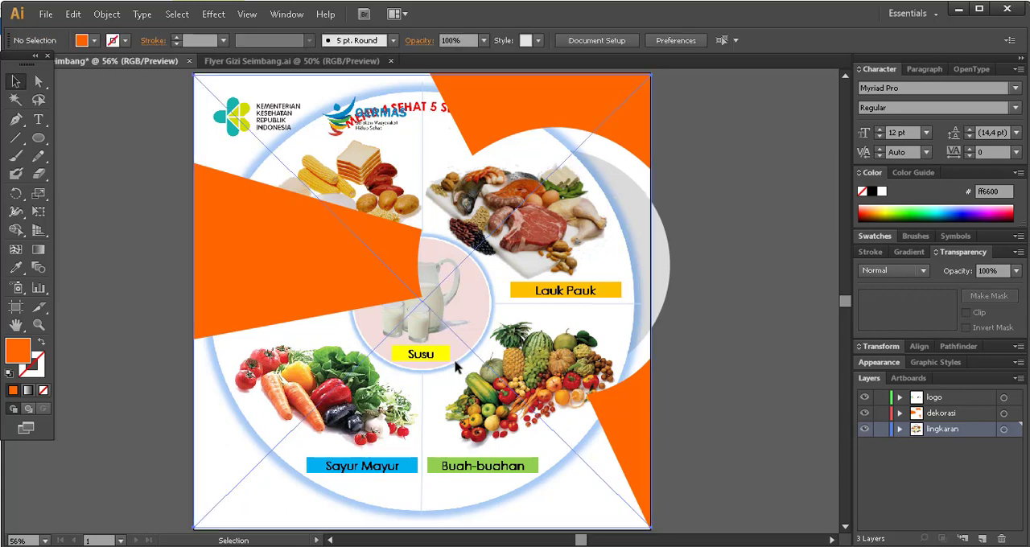
{"action": "left_click", "coordinate": [900, 428]}
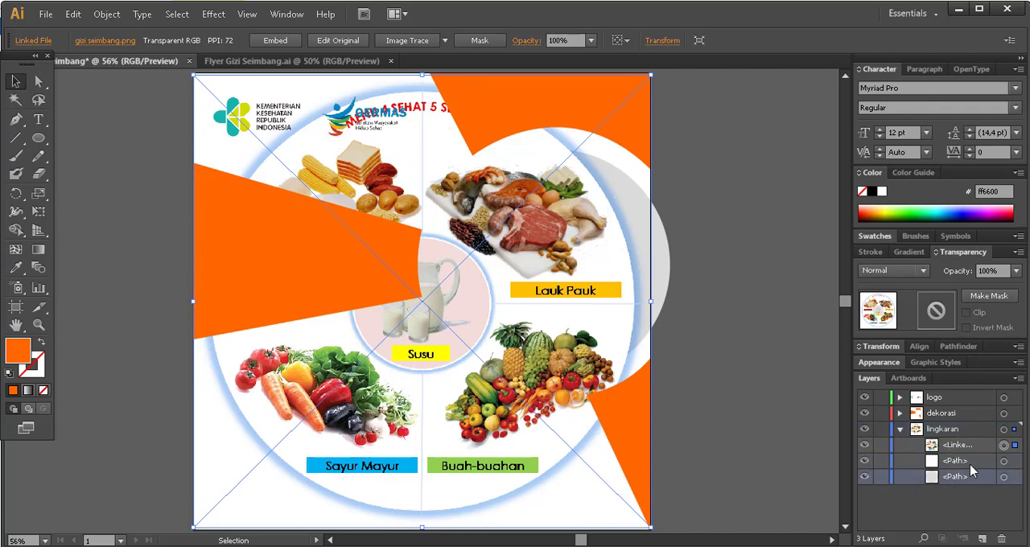
{"action": "left_click_drag", "start_coordinate": [957, 479], "coordinate": [968, 442]}
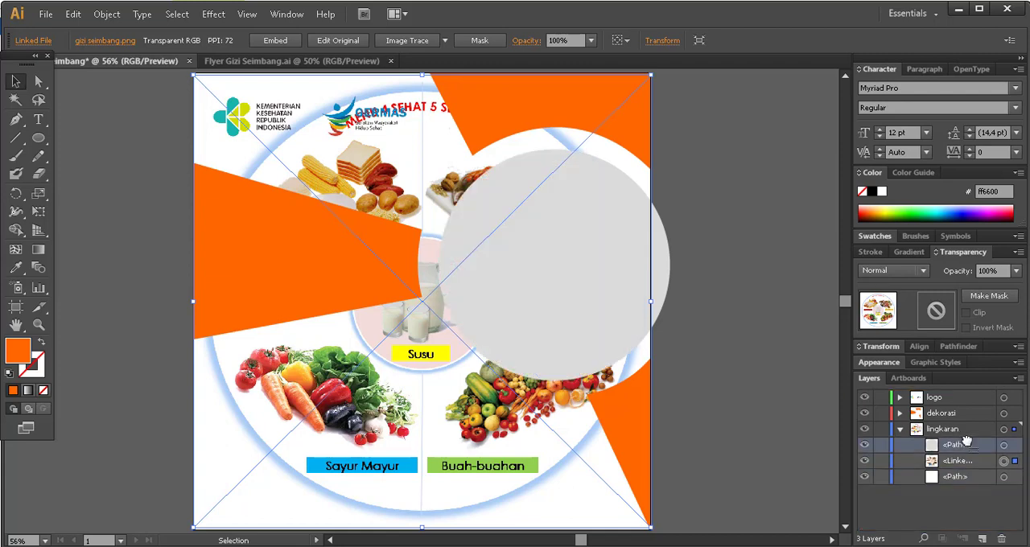
{"action": "left_click", "coordinate": [729, 263]}
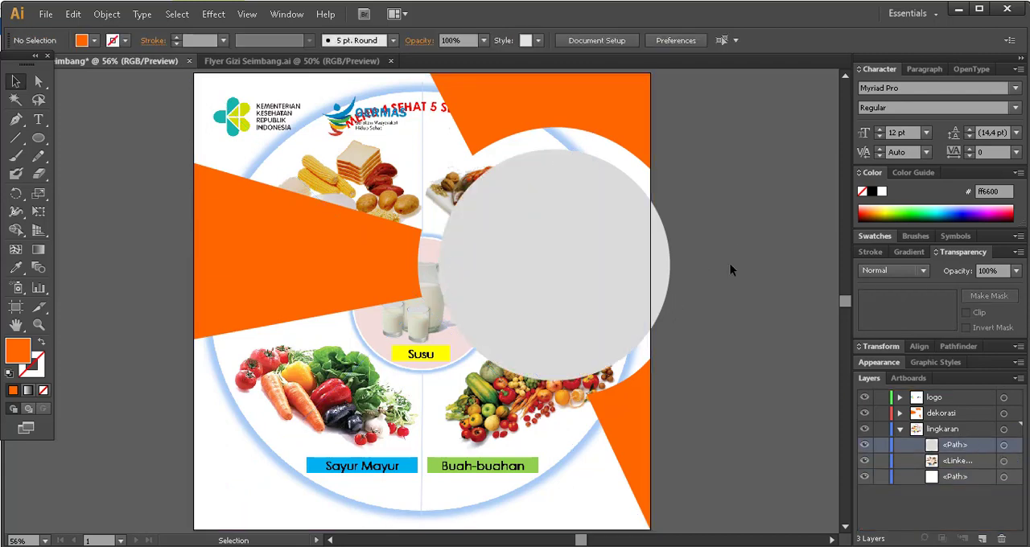
Select the grey circle together with the gizi seimbang image and make a clipping mask from them.
{"action": "left_click", "coordinate": [558, 252]}
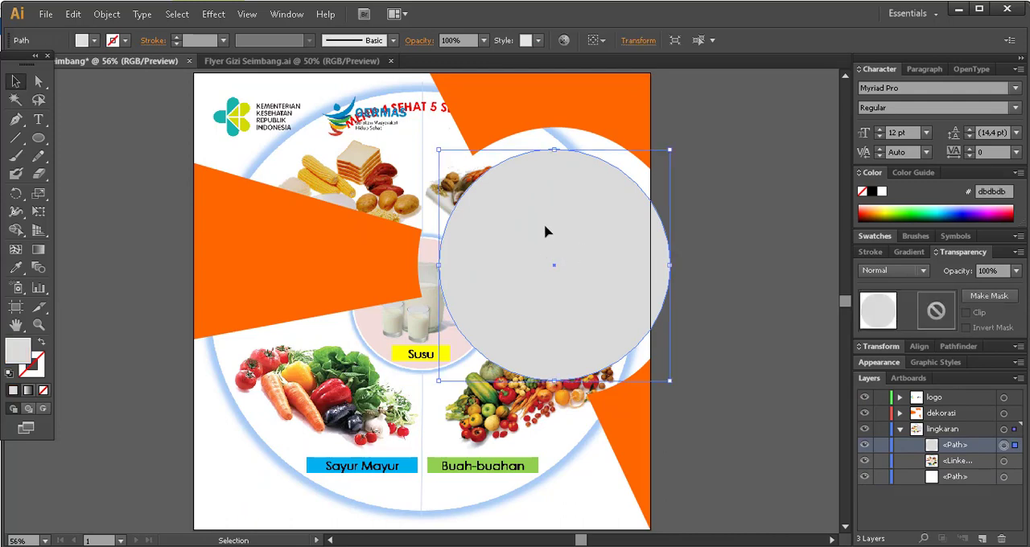
{"action": "right_click", "coordinate": [545, 232]}
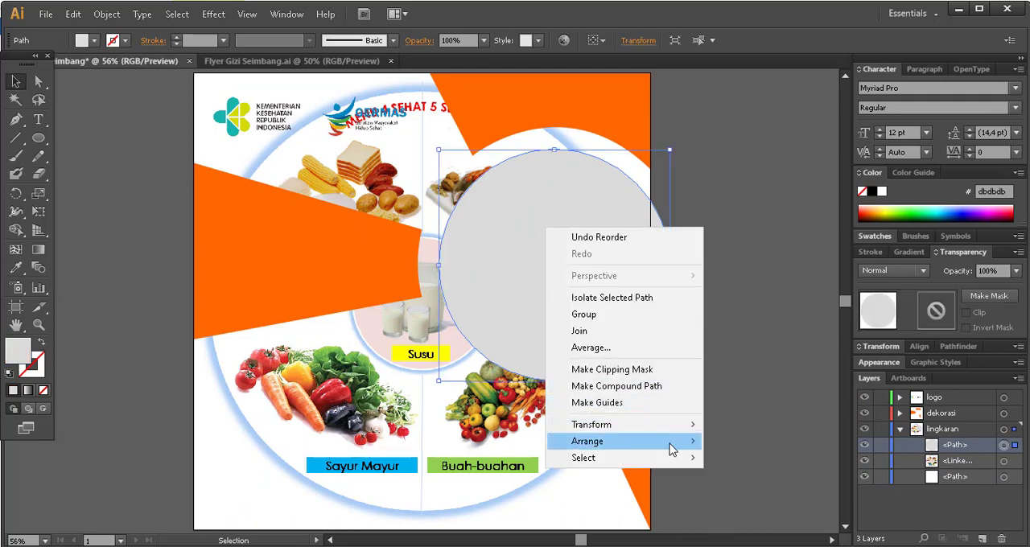
{"action": "mouse_move", "coordinate": [672, 449]}
{"action": "left_click", "coordinate": [778, 445]}
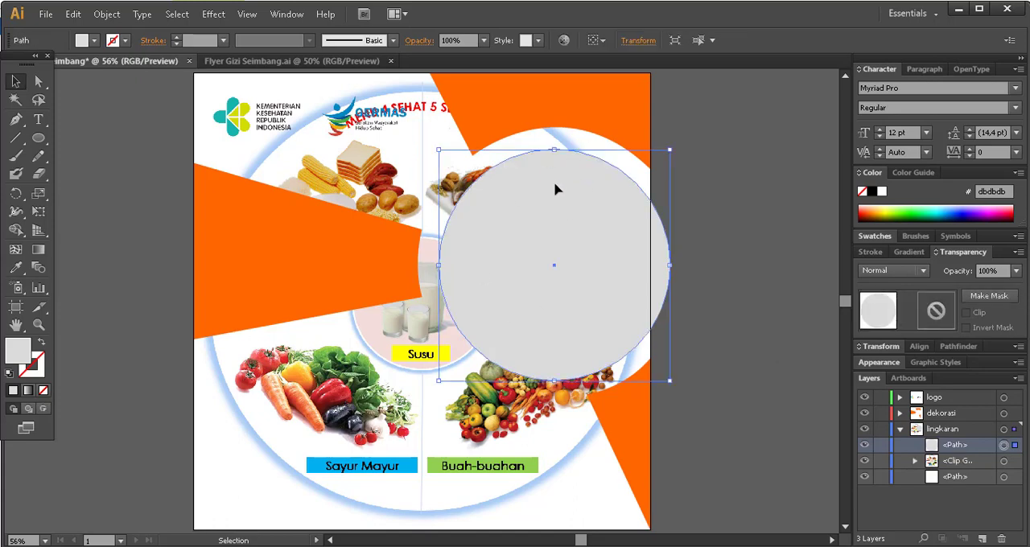
{"action": "left_click", "coordinate": [392, 389], "text": "shift"}
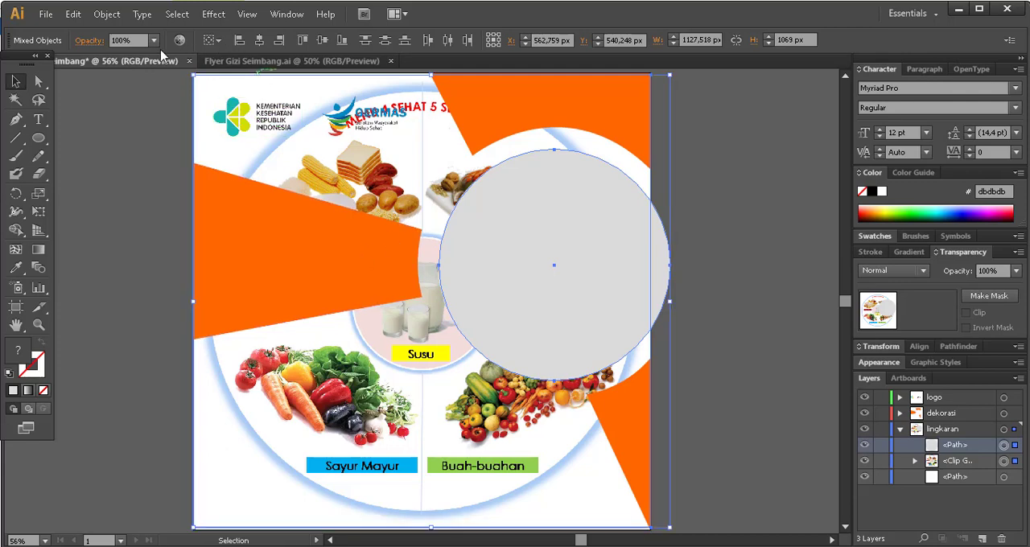
{"action": "left_click", "coordinate": [107, 14]}
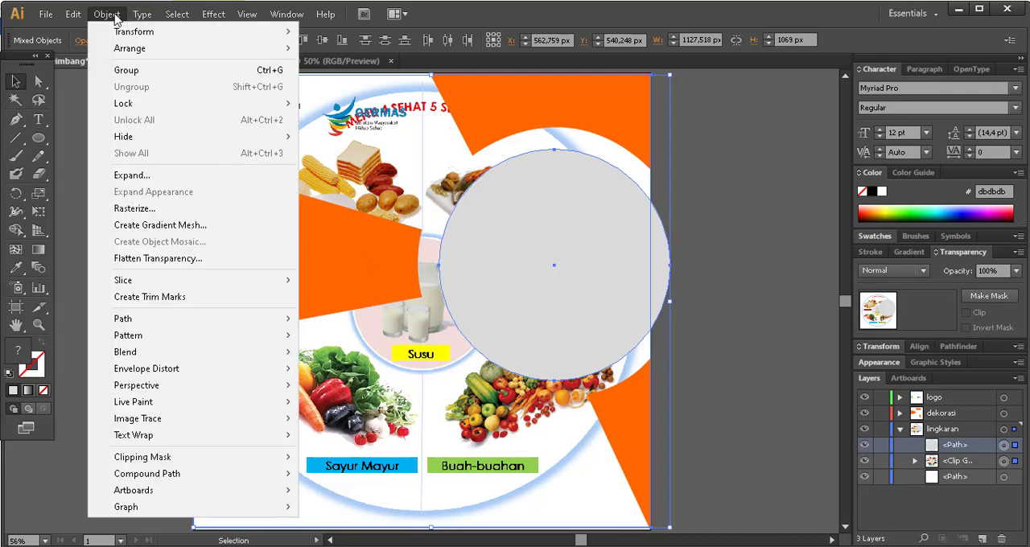
{"action": "mouse_move", "coordinate": [271, 457]}
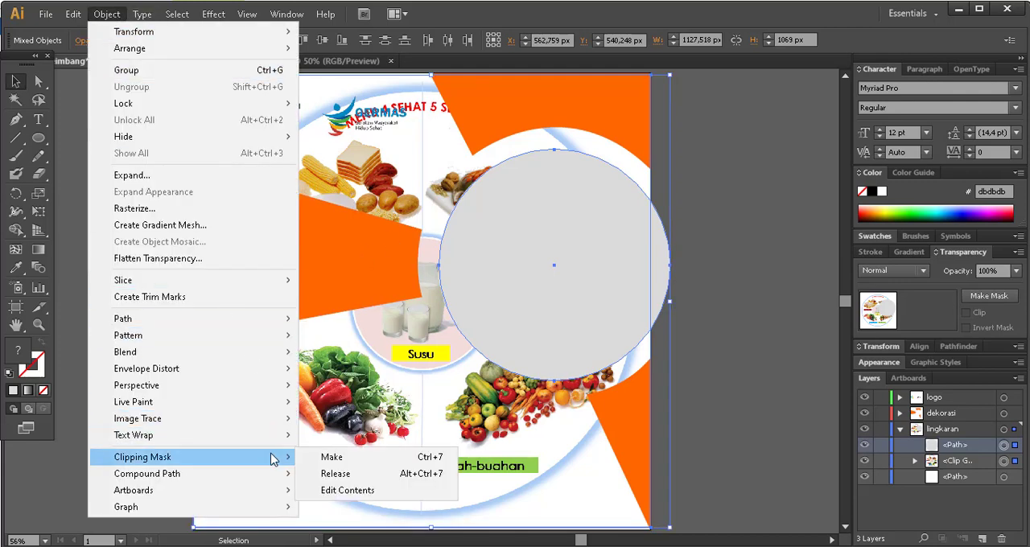
{"action": "left_click", "coordinate": [350, 460]}
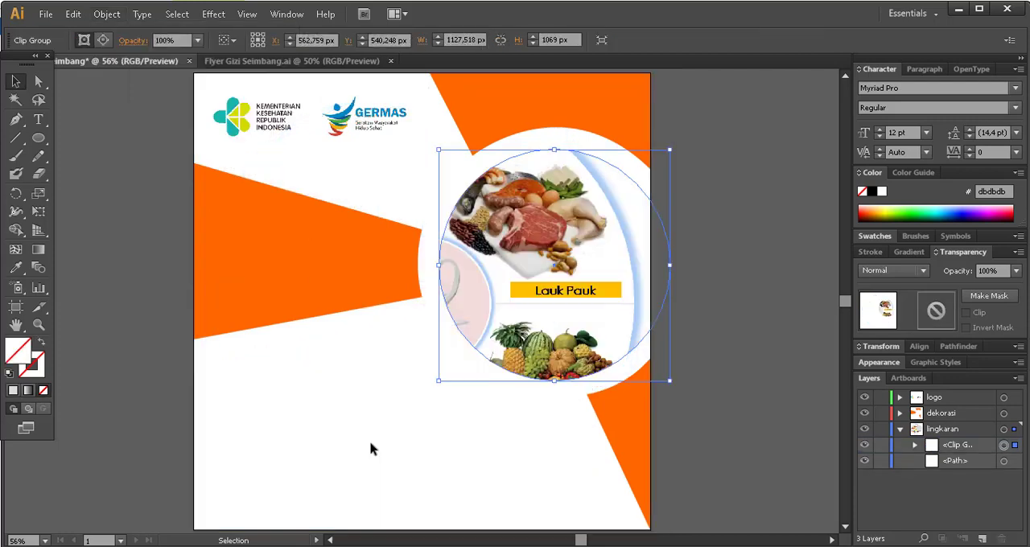
Expand the circular clip group in the lingkaran layer and select only the food image inside it.
{"action": "left_click", "coordinate": [751, 287]}
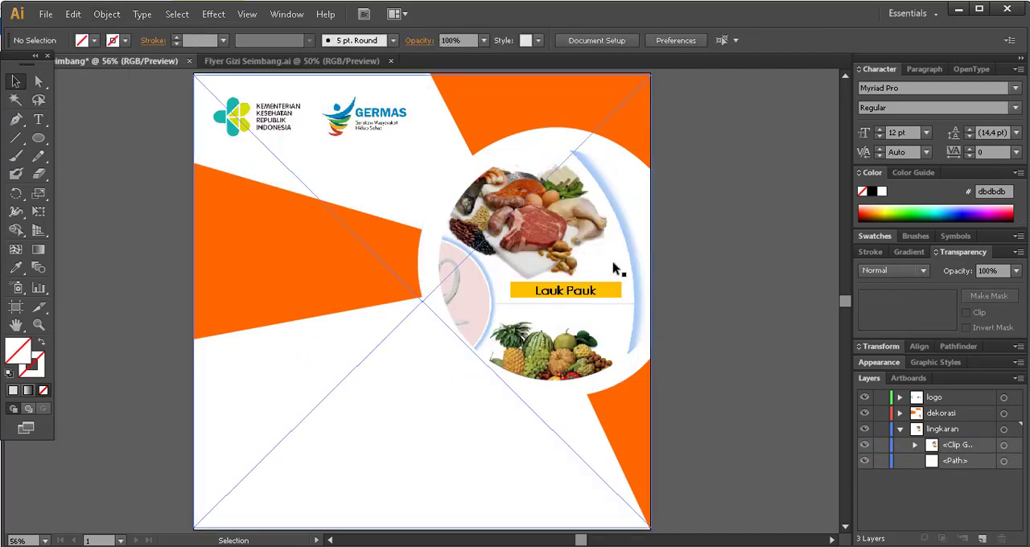
{"action": "left_click", "coordinate": [588, 242]}
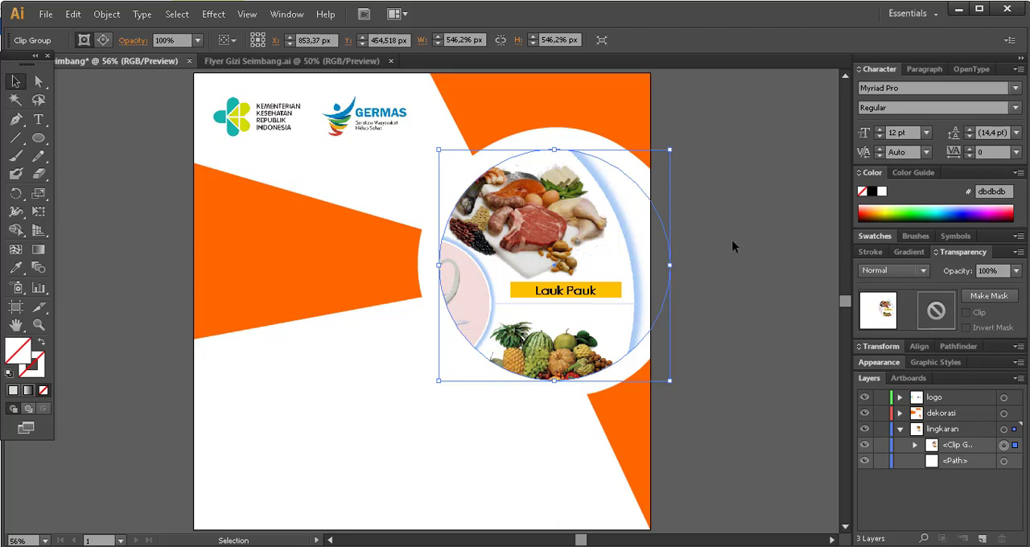
{"action": "left_click", "coordinate": [731, 239]}
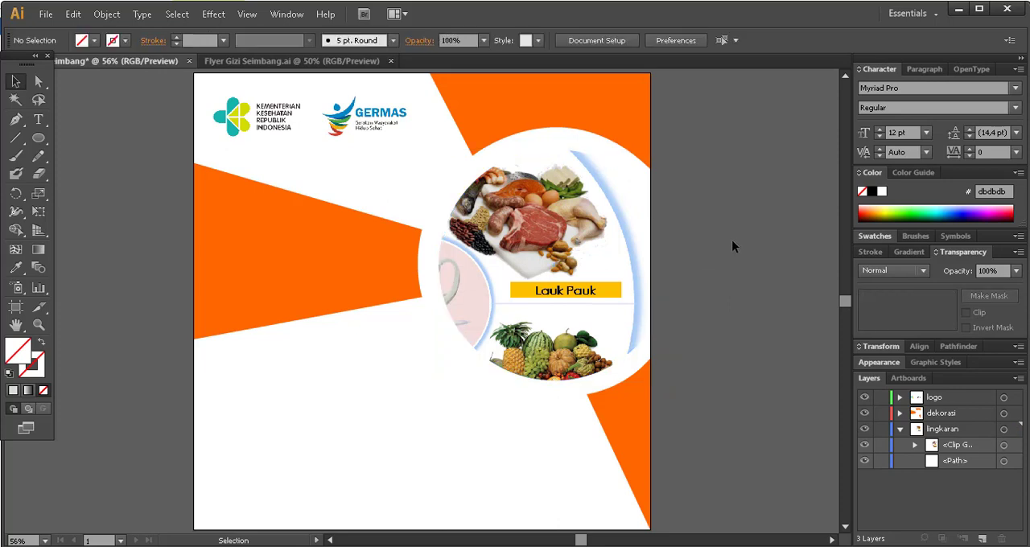
{"action": "left_click", "coordinate": [915, 445]}
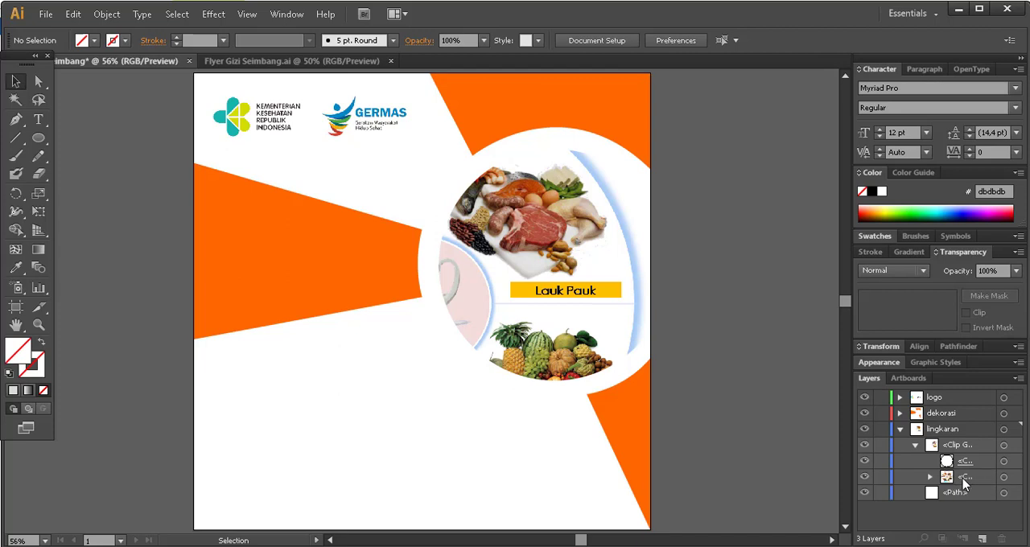
{"action": "left_click", "coordinate": [1001, 477]}
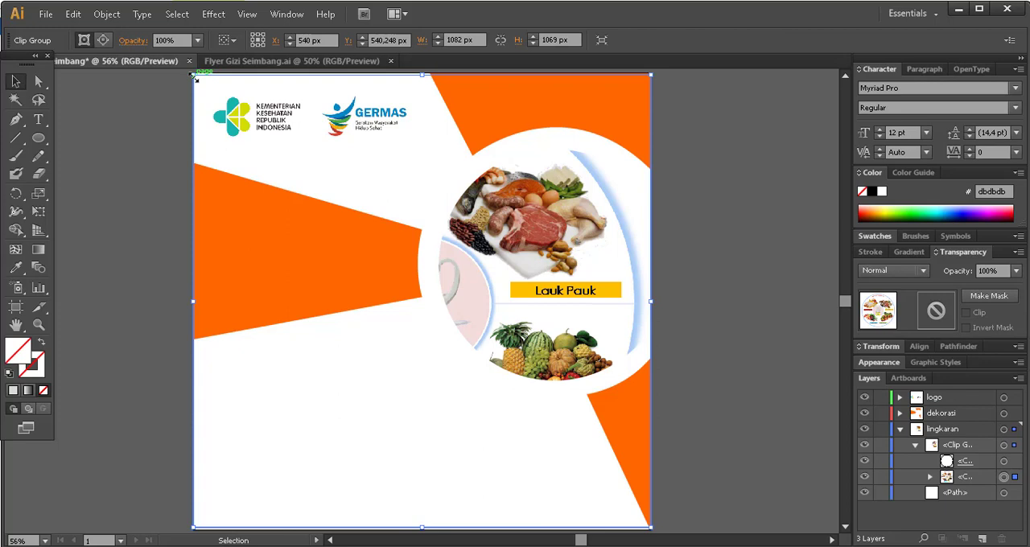
Scale the food image down to about 568 x 561 px, centre it within the circle, and collapse the lingkaran layer.
{"action": "left_click_drag", "start_coordinate": [195, 76], "coordinate": [418, 247]}
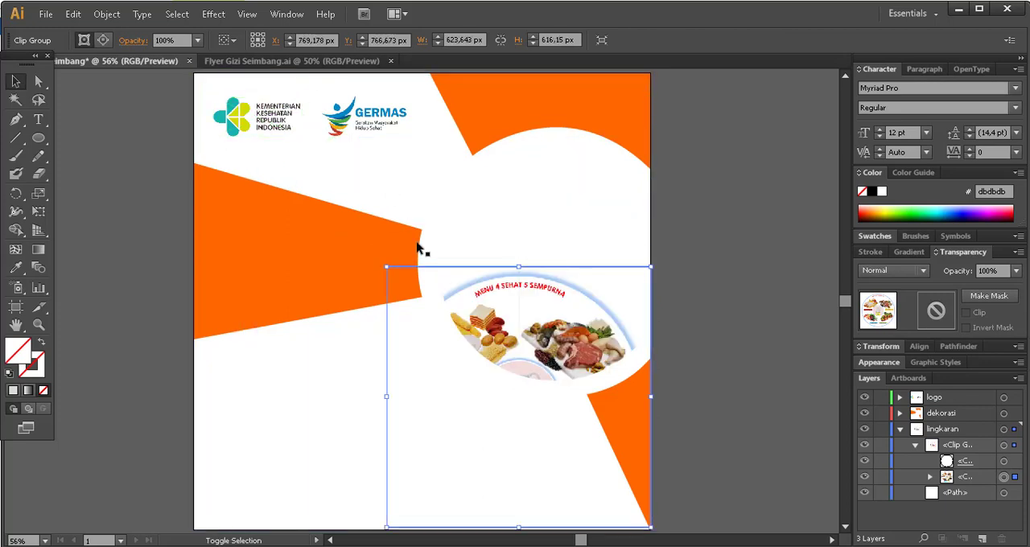
{"action": "left_click_drag", "start_coordinate": [519, 322], "coordinate": [554, 213]}
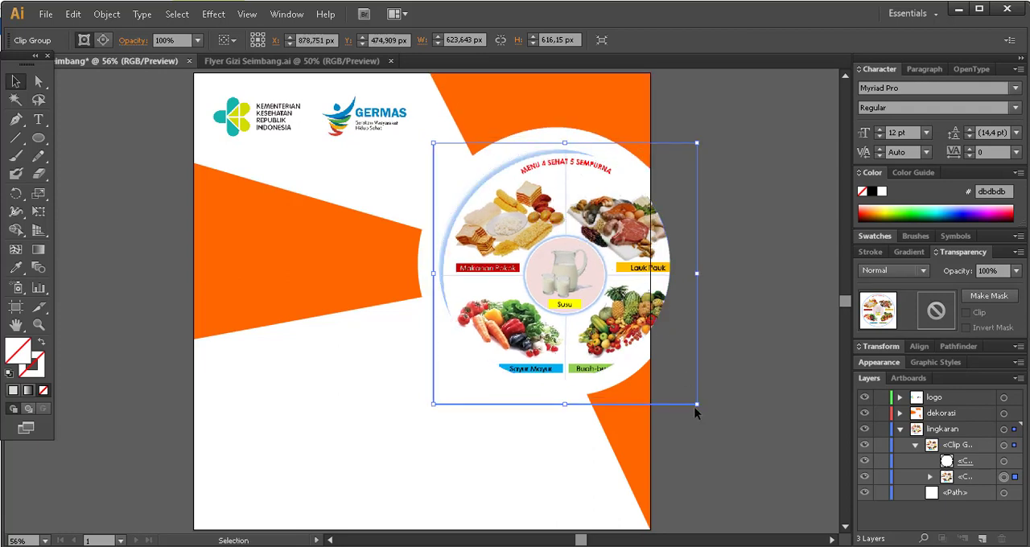
{"action": "left_click_drag", "start_coordinate": [696, 405], "coordinate": [683, 379]}
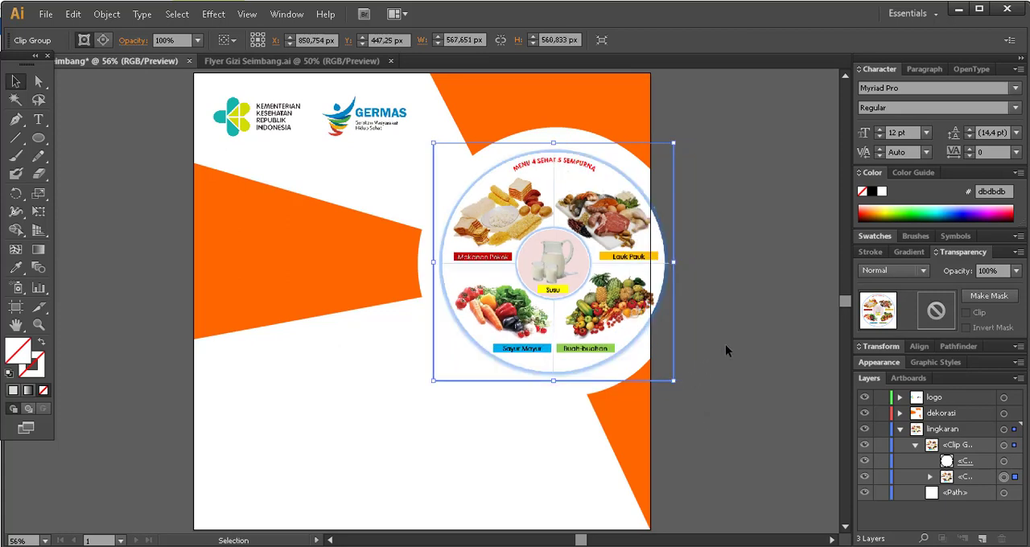
{"action": "left_click", "coordinate": [746, 311]}
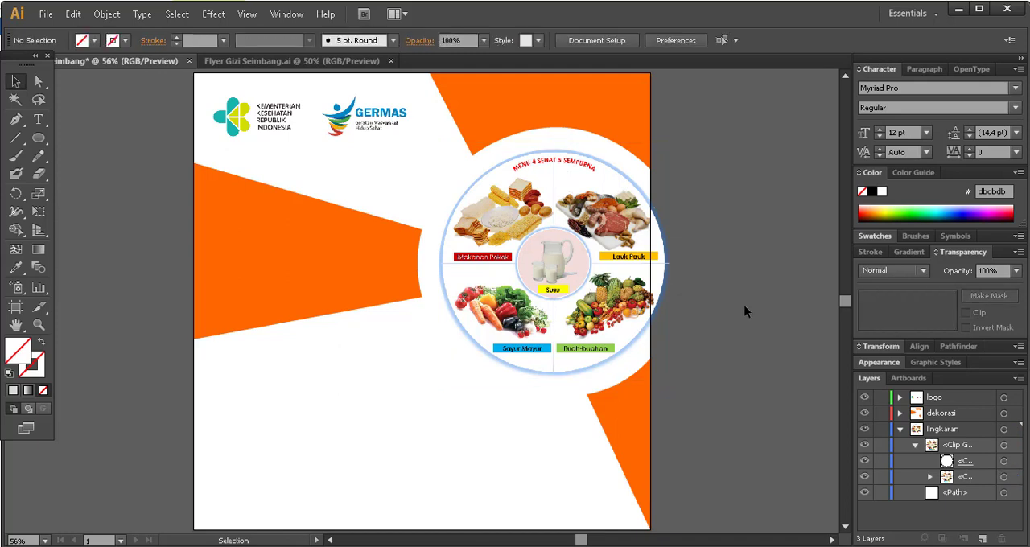
{"action": "left_click", "coordinate": [899, 429]}
Check the finished Flyer Gizi Seimbang.ai for reference, then add a new layer named Teks above the logo layer in the working document.
{"action": "left_click", "coordinate": [329, 62]}
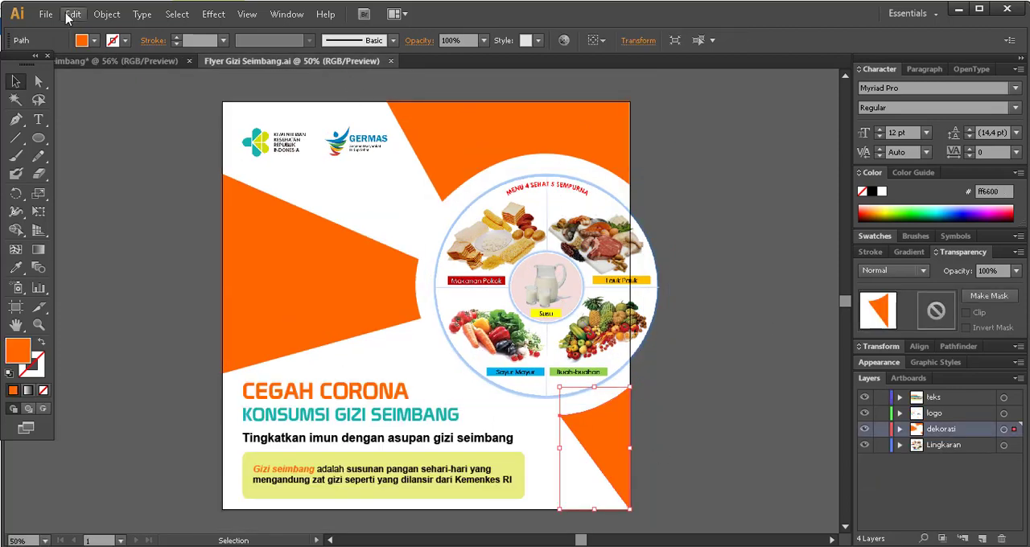
{"action": "left_click", "coordinate": [106, 61]}
{"action": "left_click", "coordinate": [204, 99]}
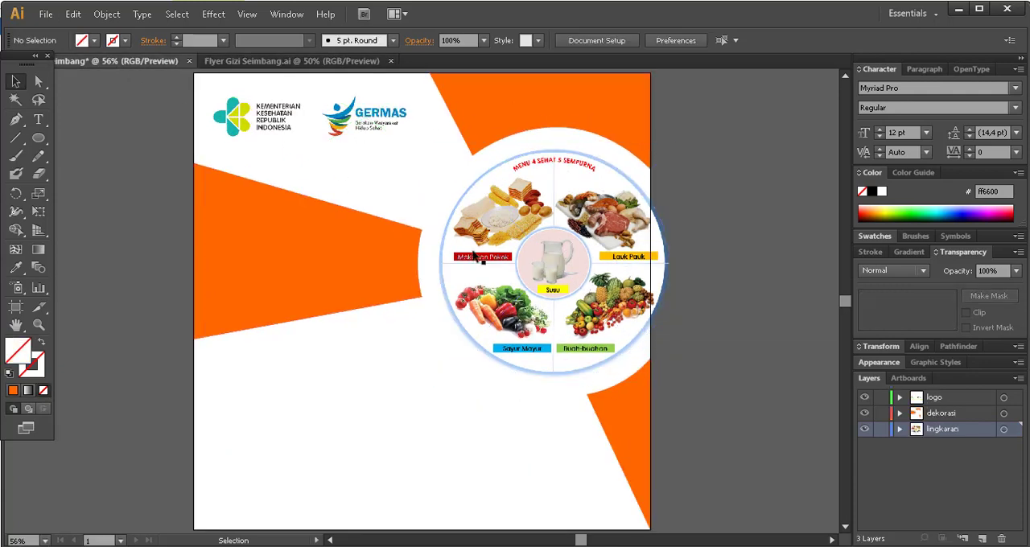
{"action": "left_click", "coordinate": [297, 63]}
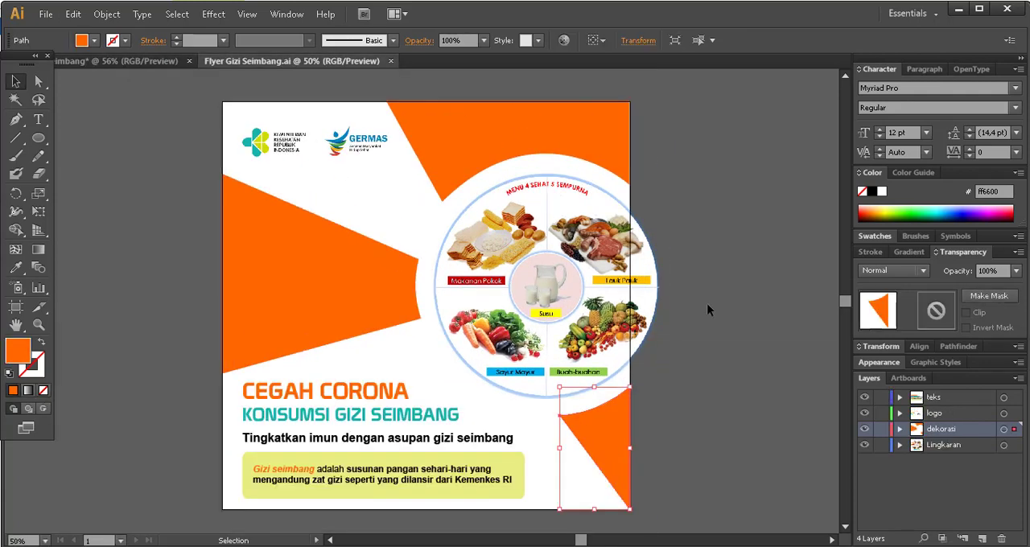
{"action": "left_click", "coordinate": [137, 61]}
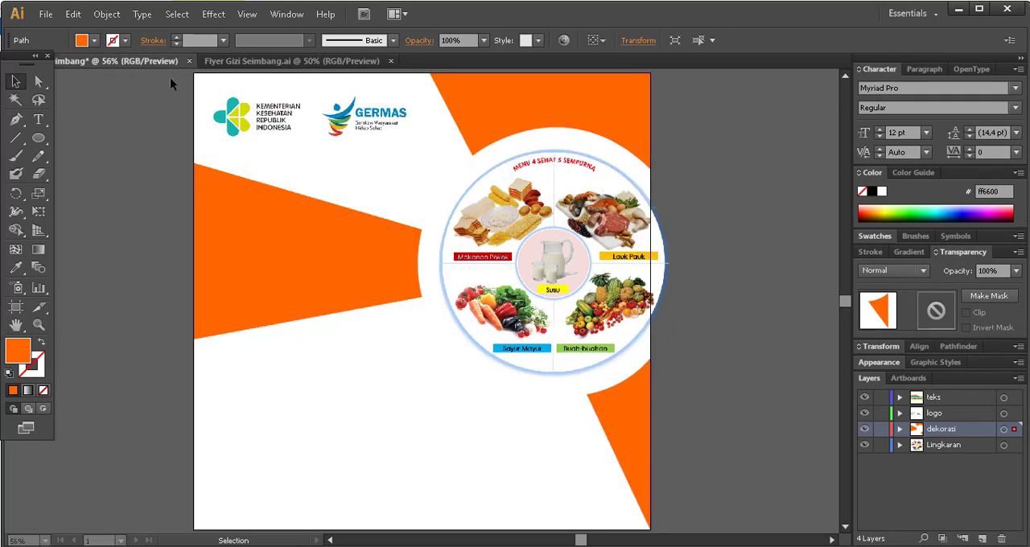
{"action": "left_click", "coordinate": [963, 394]}
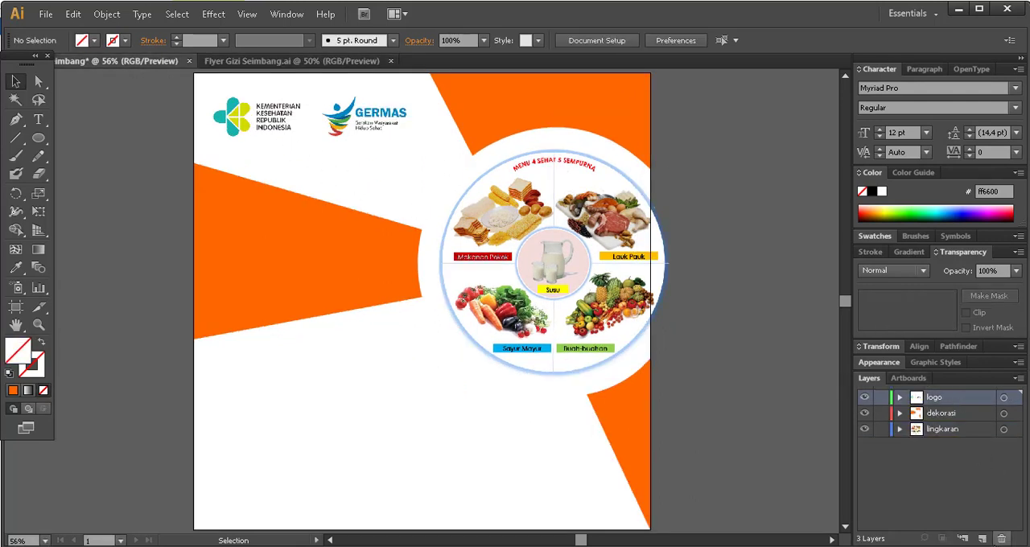
{"action": "left_click", "coordinate": [982, 538]}
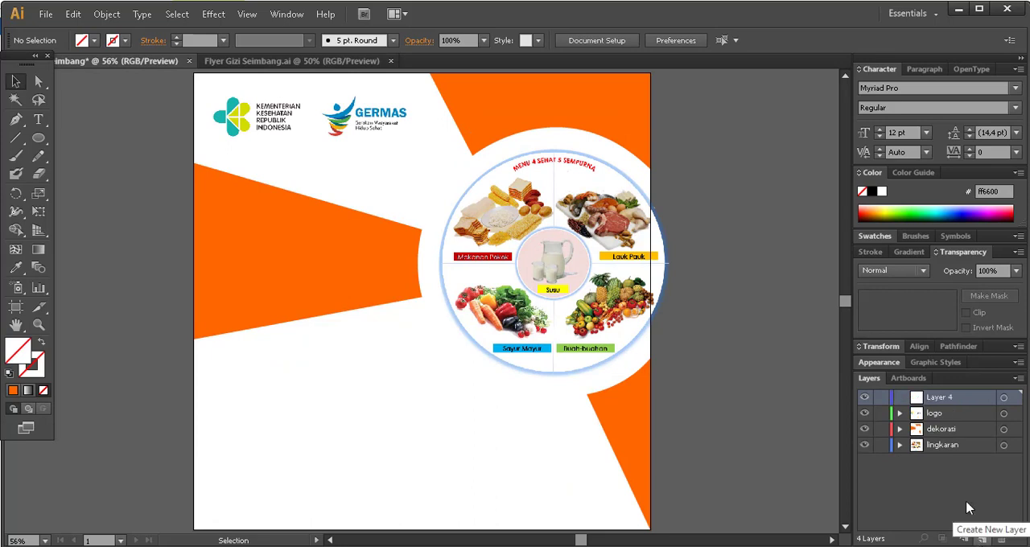
{"action": "double_click", "coordinate": [948, 397]}
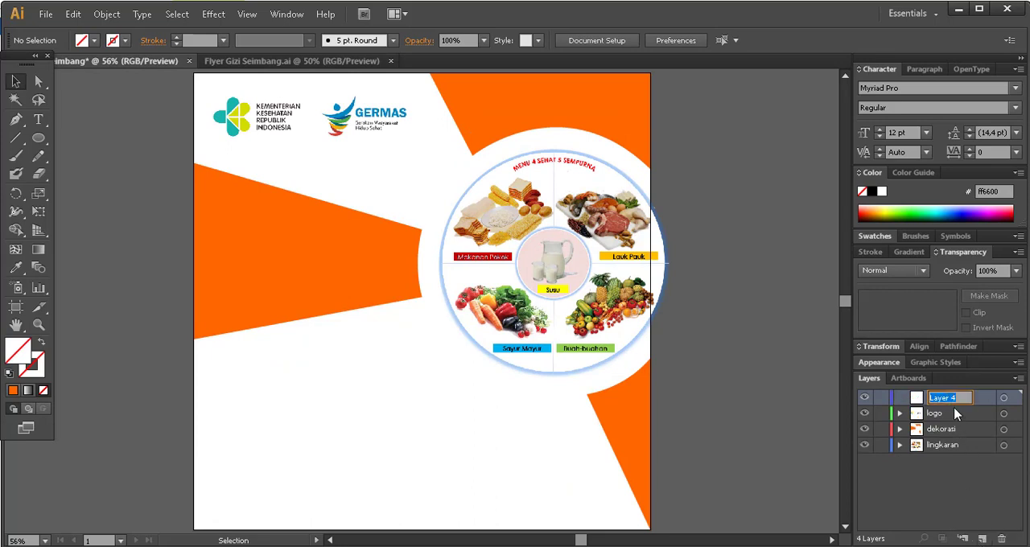
{"action": "type", "text": "Teks"}
{"action": "key", "text": "Return"}
Add the text CEGAH CORONA below the large orange shape on the Teks layer and set its size to 72 pt.
{"action": "left_click", "coordinate": [39, 119]}
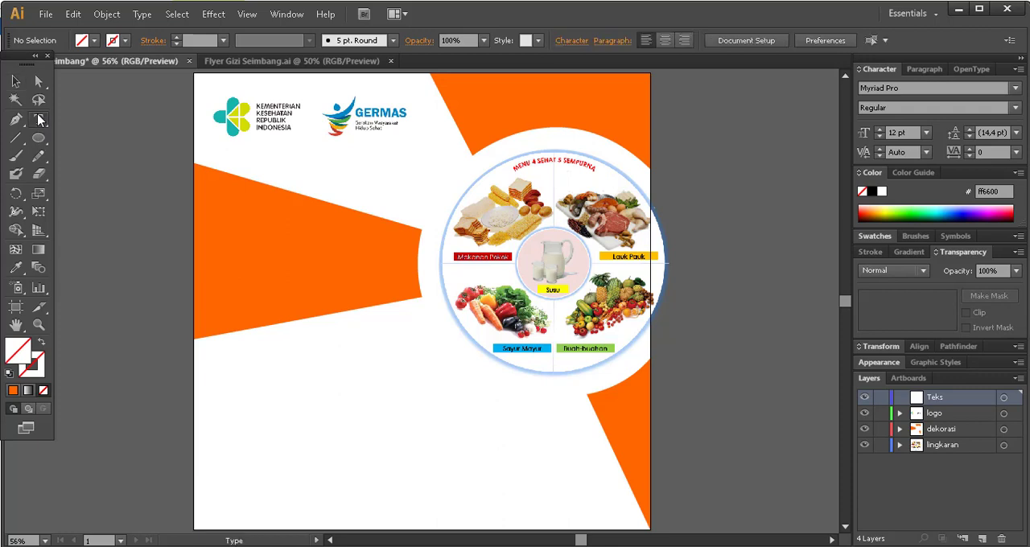
{"action": "left_click", "coordinate": [231, 368]}
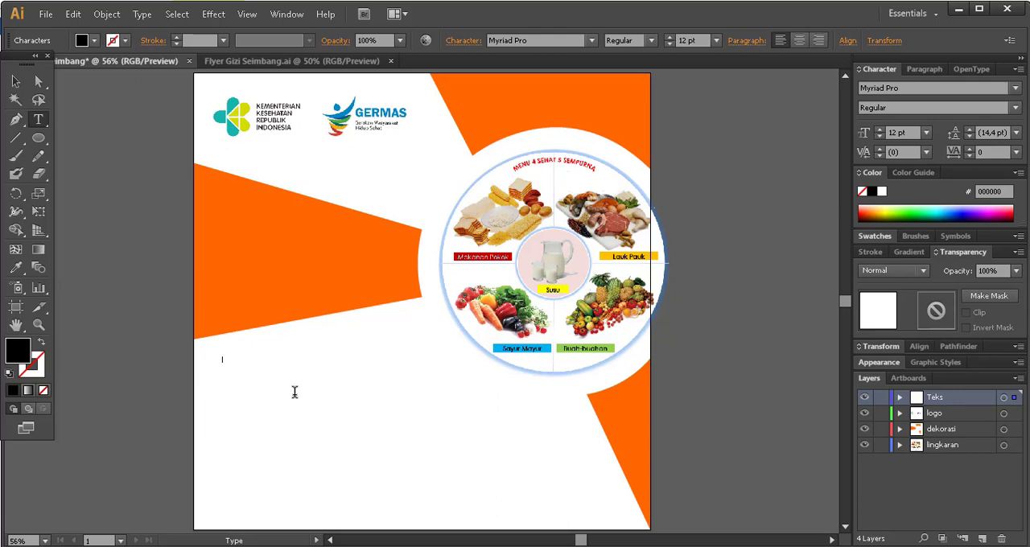
{"action": "type", "text": "CEGAH CORONA"}
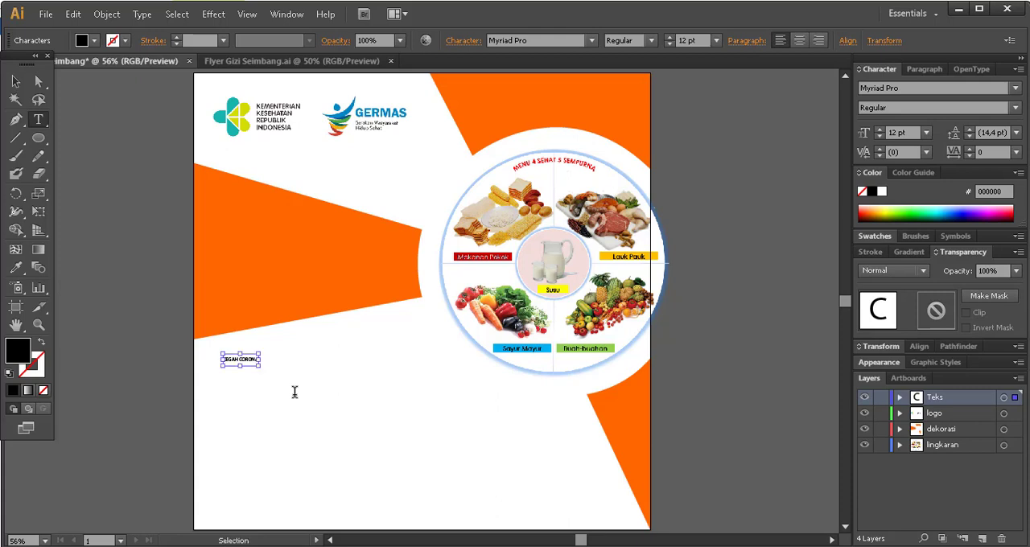
{"action": "key", "text": "ctrl+a"}
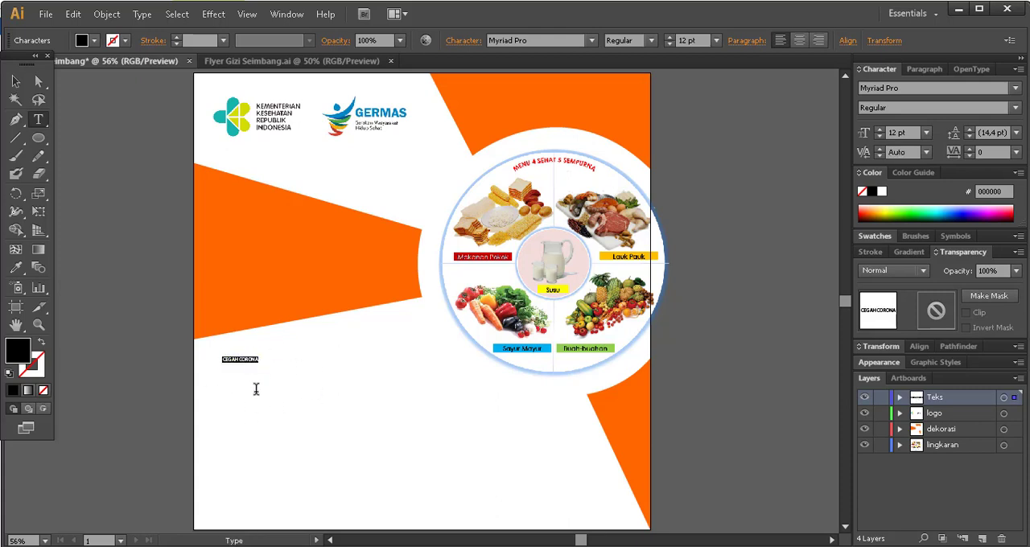
{"action": "left_click", "coordinate": [715, 40]}
{"action": "left_click", "coordinate": [733, 310]}
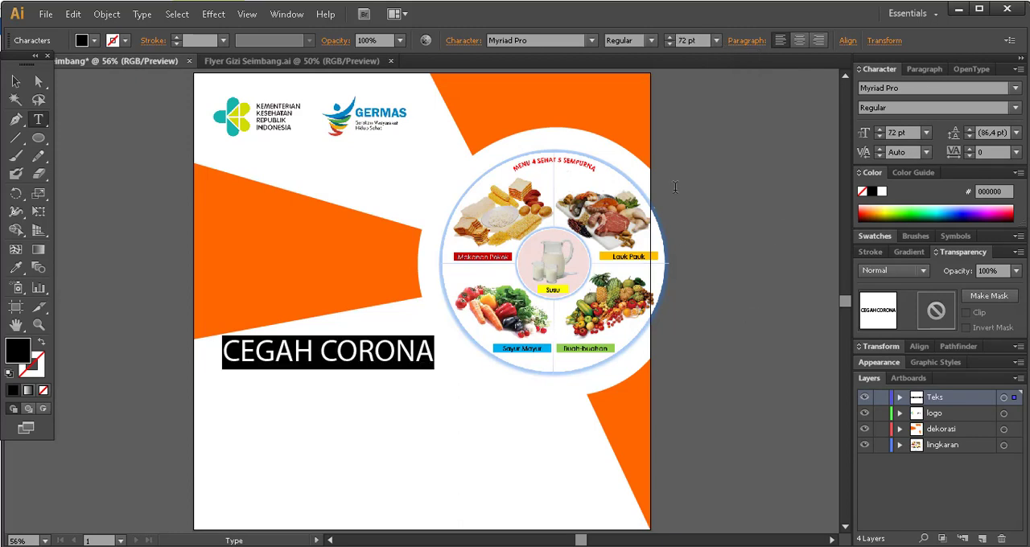
Change the font of the CEGAH CORONA text to Prototype.
{"action": "left_click", "coordinate": [571, 39]}
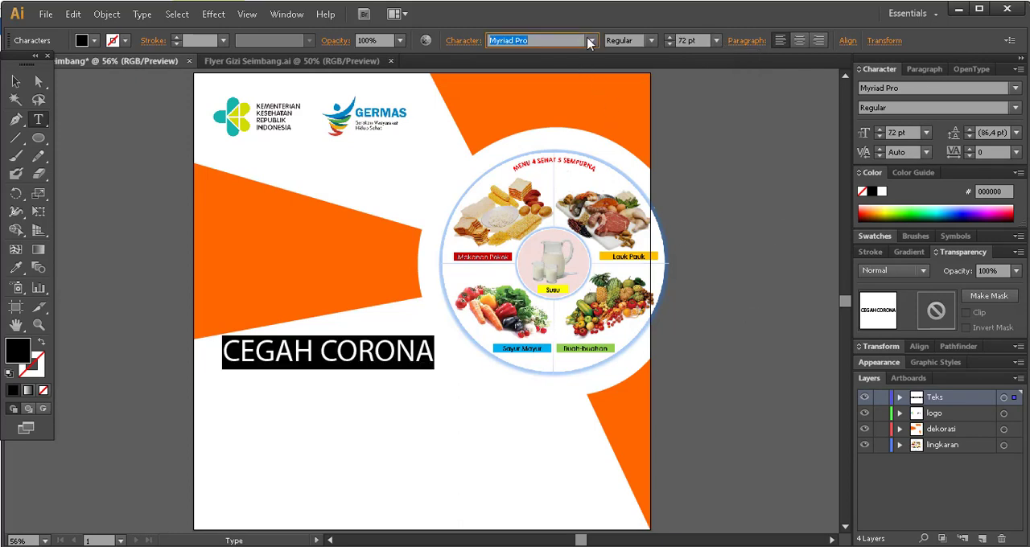
{"action": "left_click", "coordinate": [592, 41]}
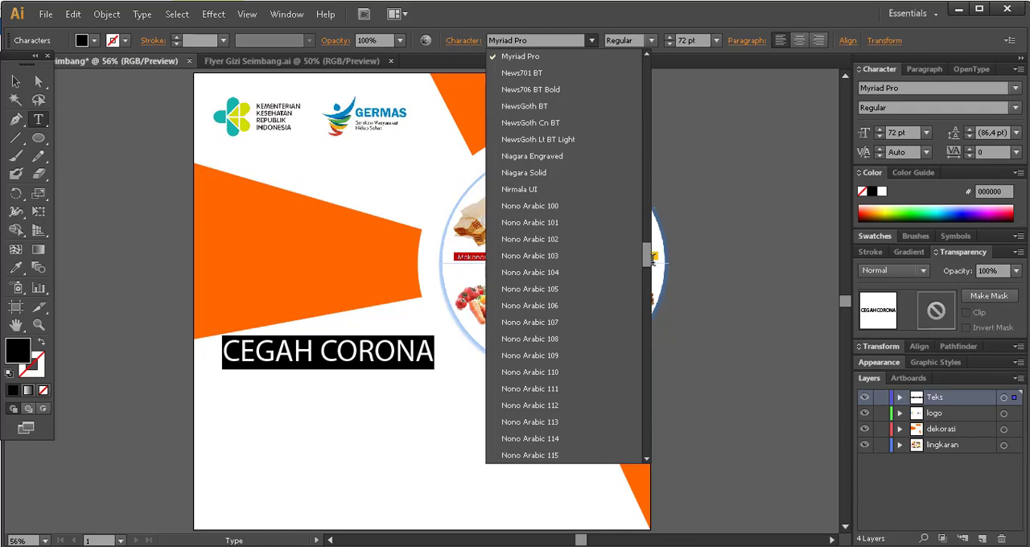
{"action": "left_click_drag", "start_coordinate": [648, 254], "coordinate": [650, 71]}
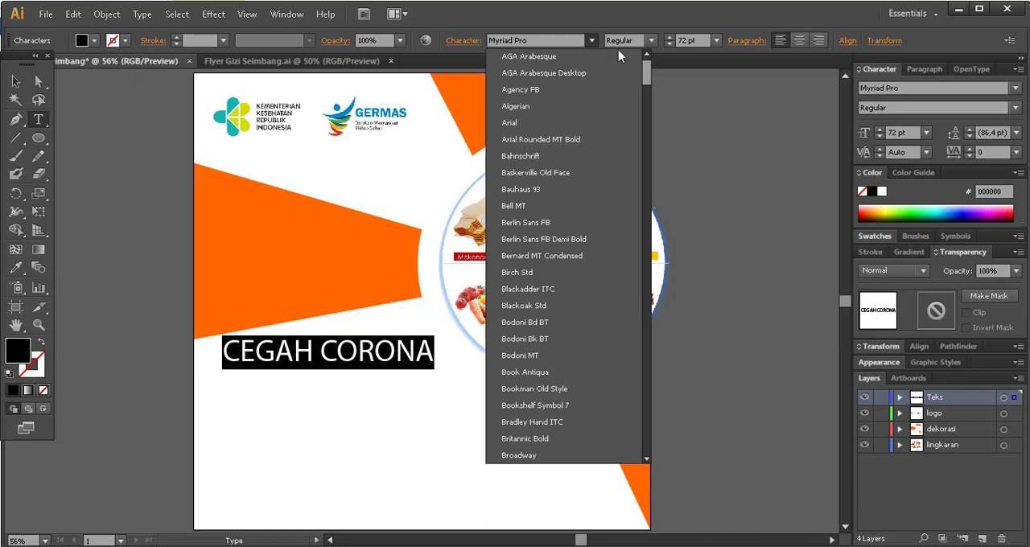
{"action": "left_click", "coordinate": [555, 42]}
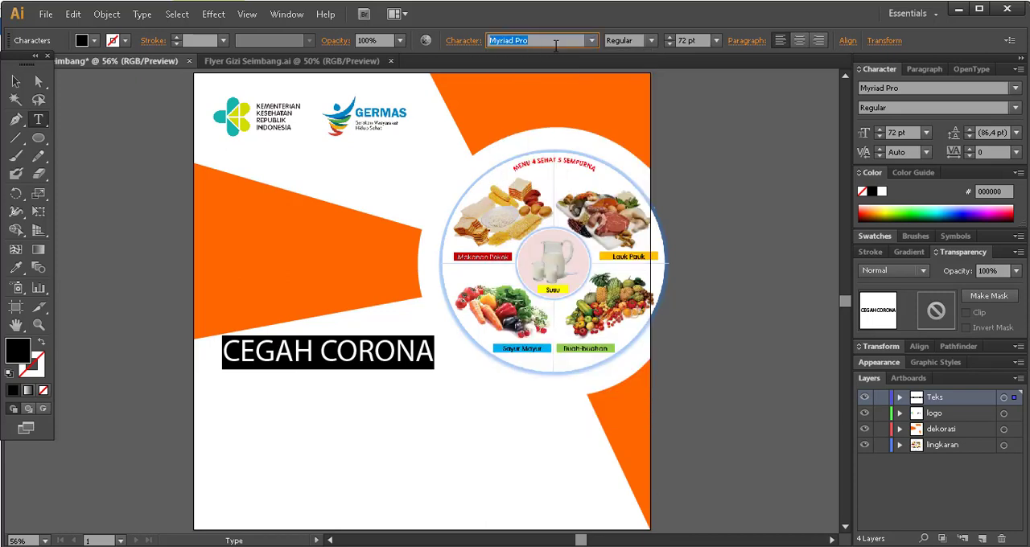
{"action": "type", "text": "Prototype"}
{"action": "key", "text": "Return"}
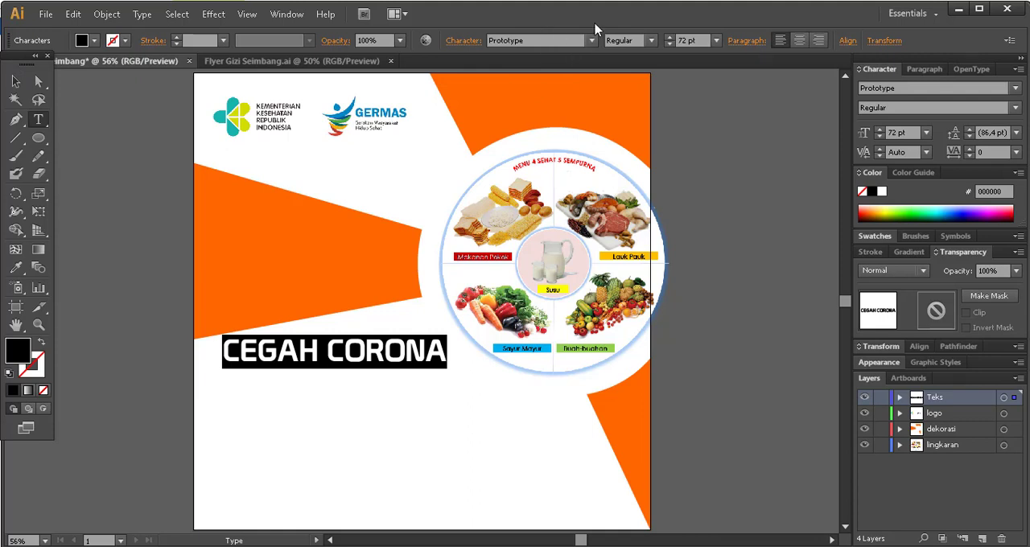
Move the CEGAH CORONA title slightly down to align with the logos' left edge and recolour it with the decoration's orange.
{"action": "left_click", "coordinate": [15, 81]}
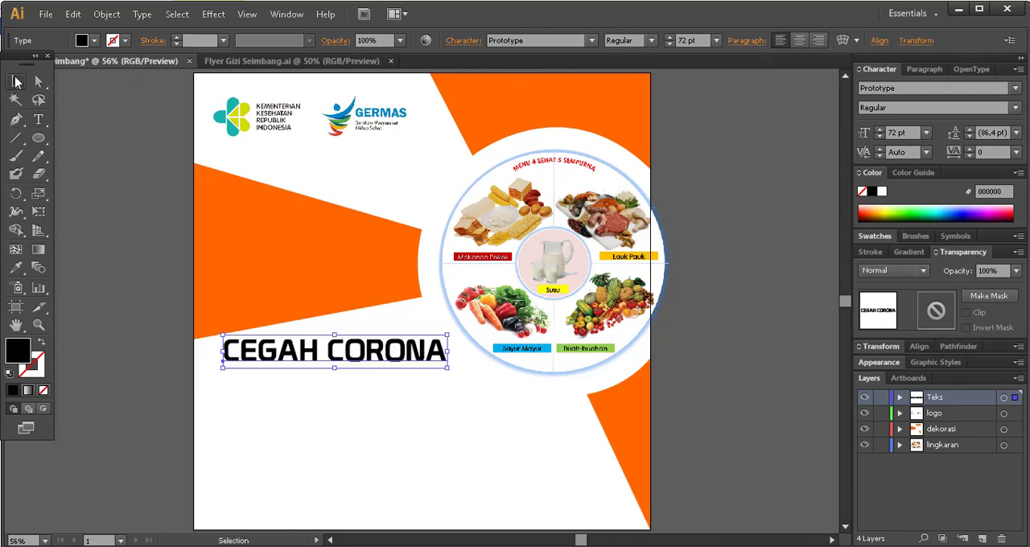
{"action": "left_click_drag", "start_coordinate": [314, 360], "coordinate": [307, 378]}
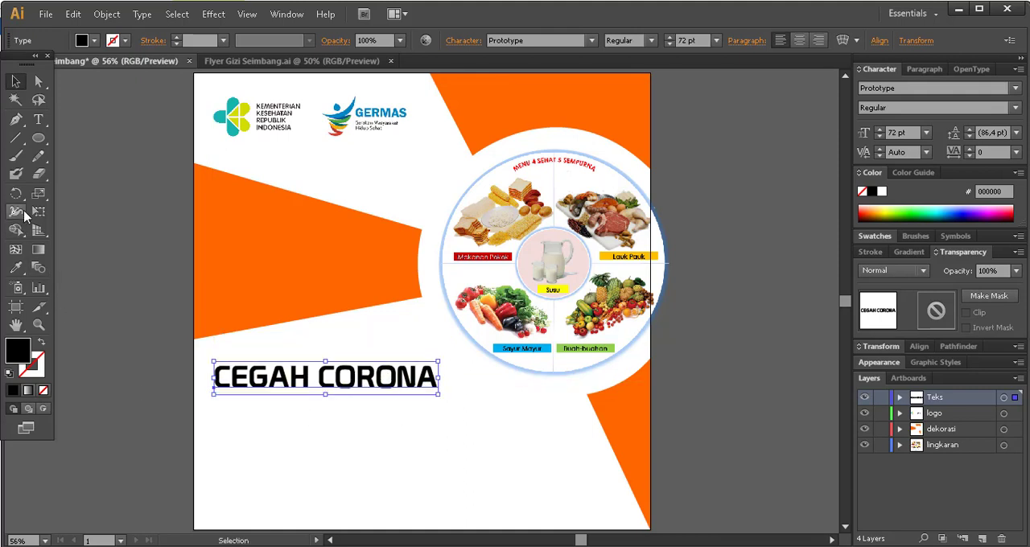
{"action": "left_click", "coordinate": [15, 268]}
{"action": "left_click", "coordinate": [281, 207]}
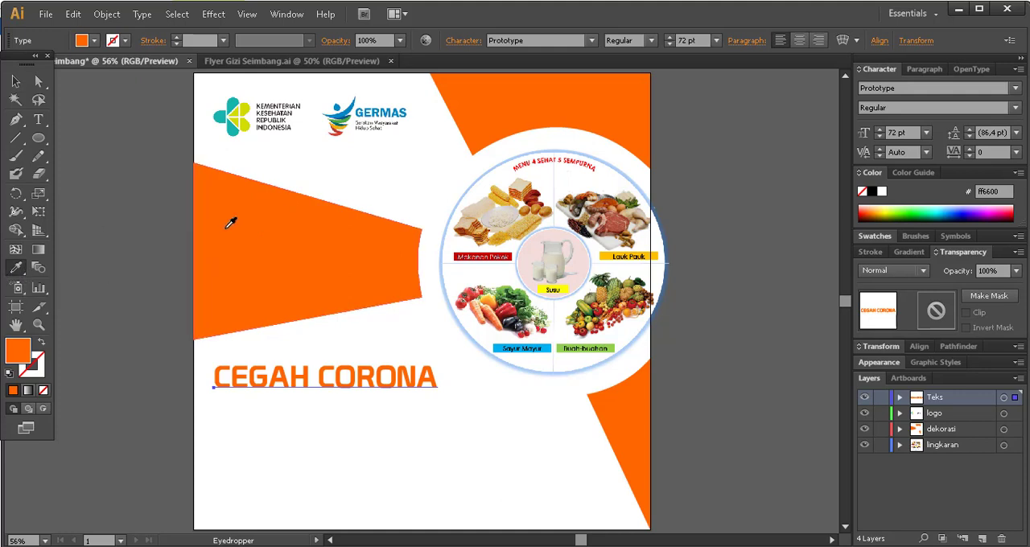
{"action": "left_click", "coordinate": [15, 81]}
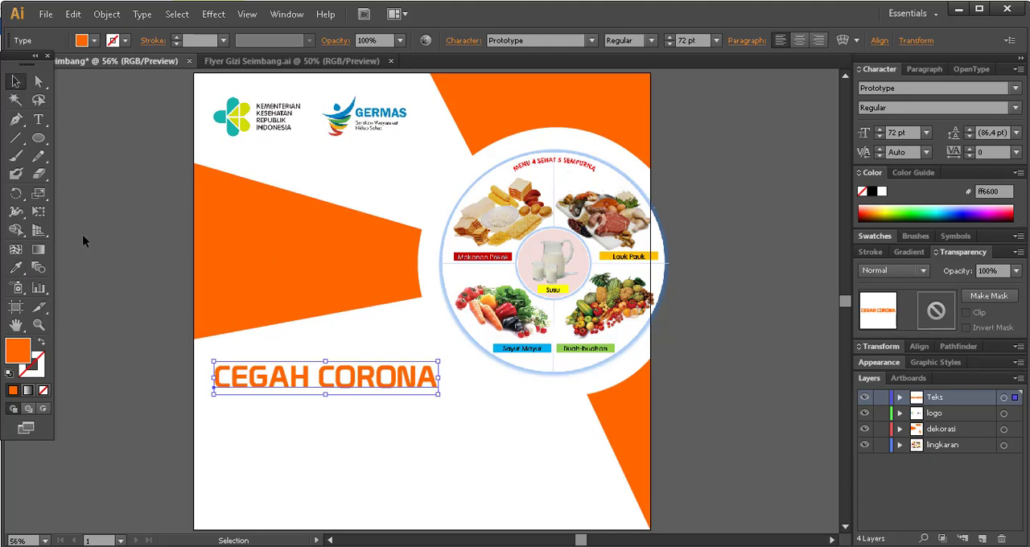
{"action": "left_click", "coordinate": [344, 328]}
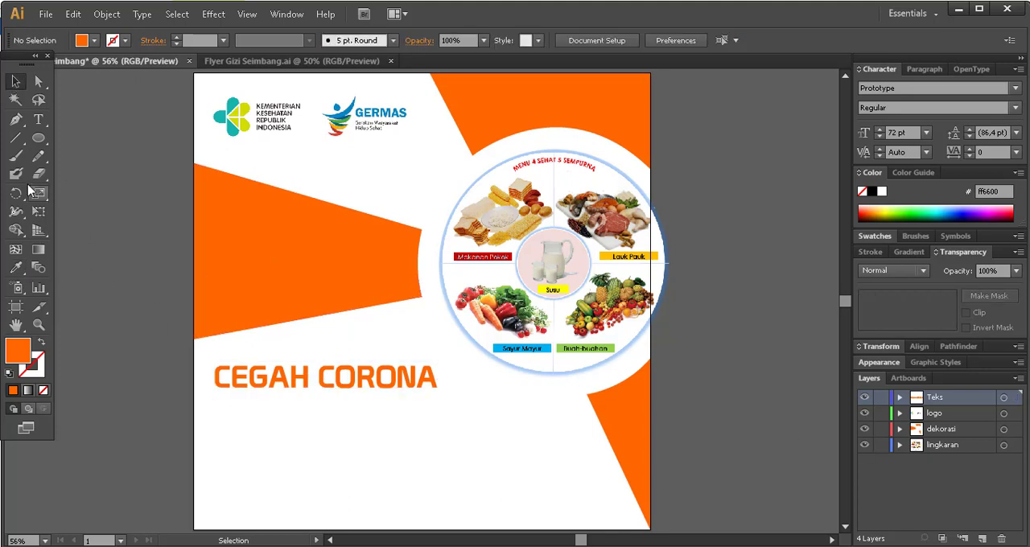
Check the reference flyer's second heading line and add the text KONSUMSI GIZI SEIMBANG below CEGAH CORONA.
{"action": "left_click", "coordinate": [37, 122]}
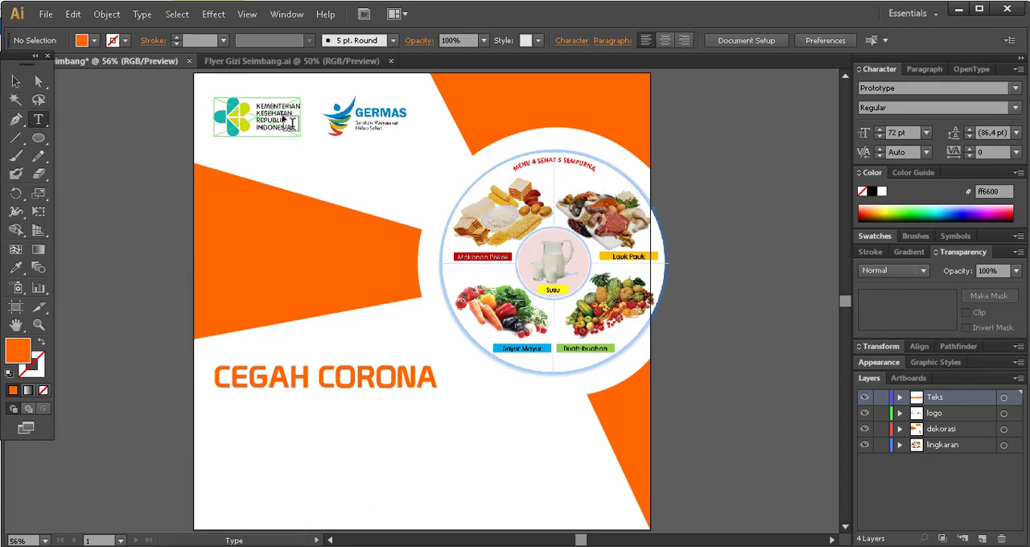
{"action": "left_click", "coordinate": [260, 69]}
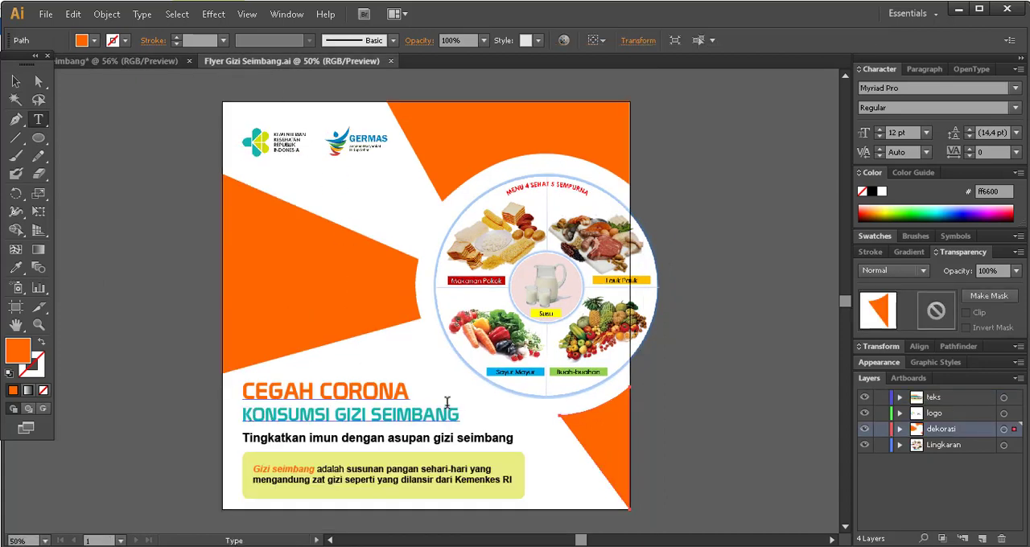
{"action": "left_click", "coordinate": [103, 67]}
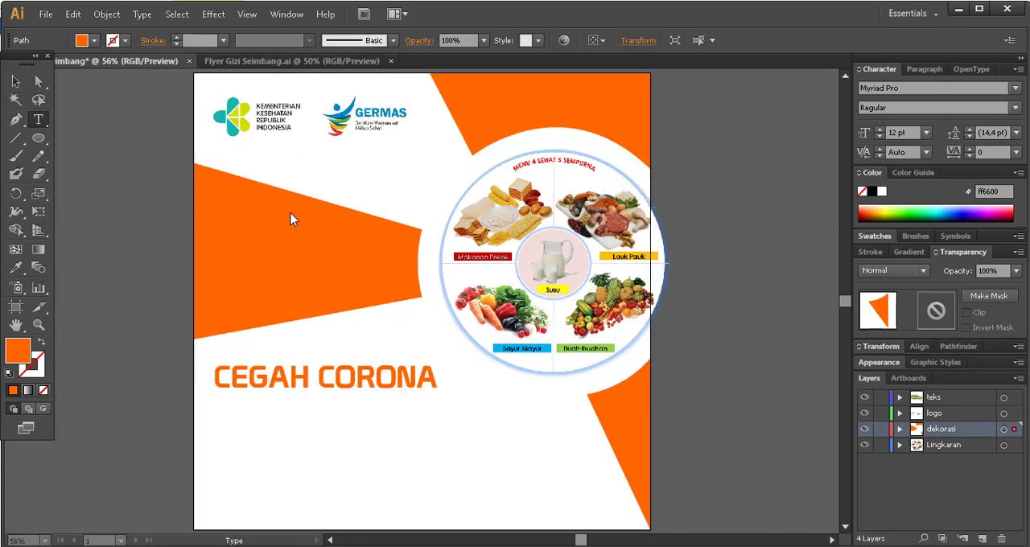
{"action": "left_click", "coordinate": [226, 408]}
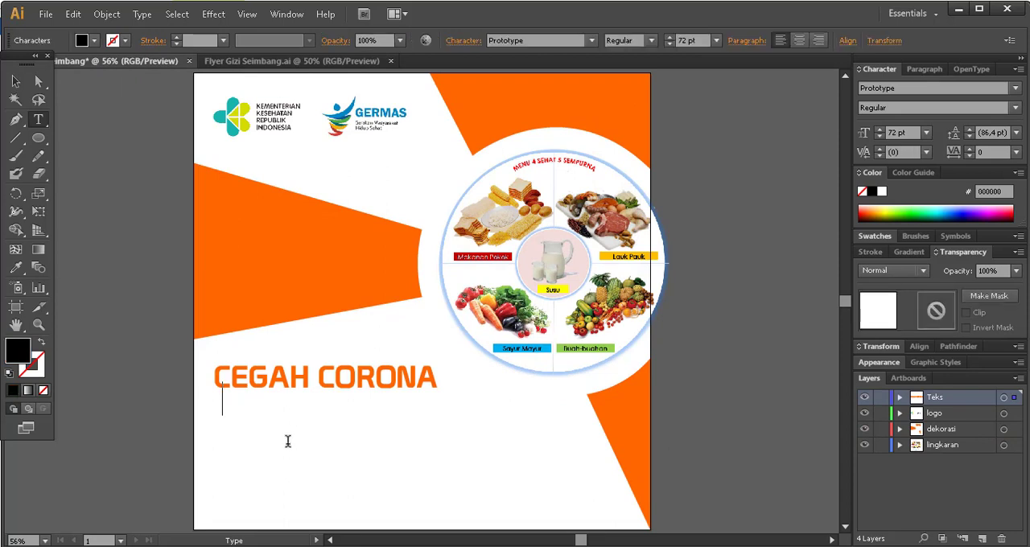
{"action": "type", "text": "KO"}
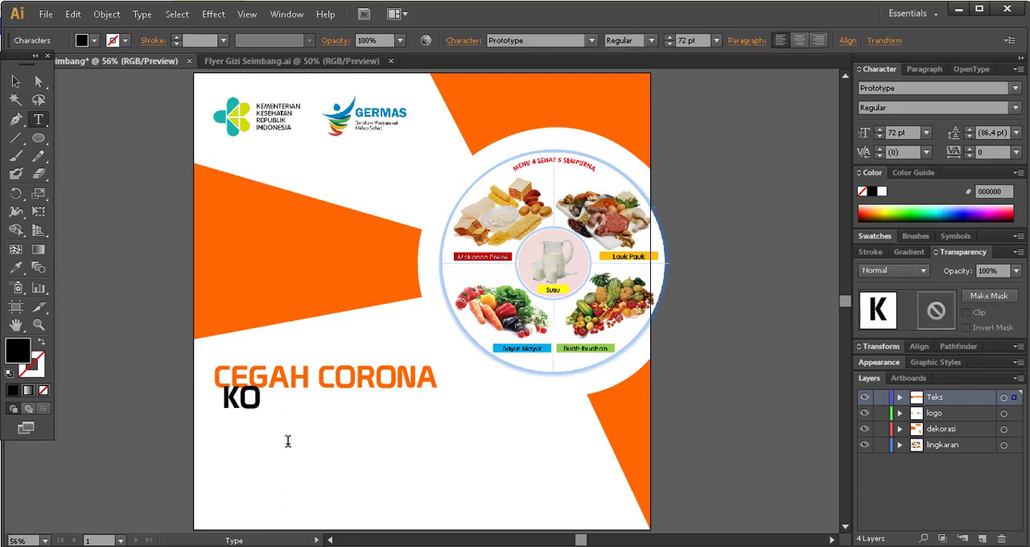
{"action": "type", "text": "NSUMSI GIZI SEIMBANG"}
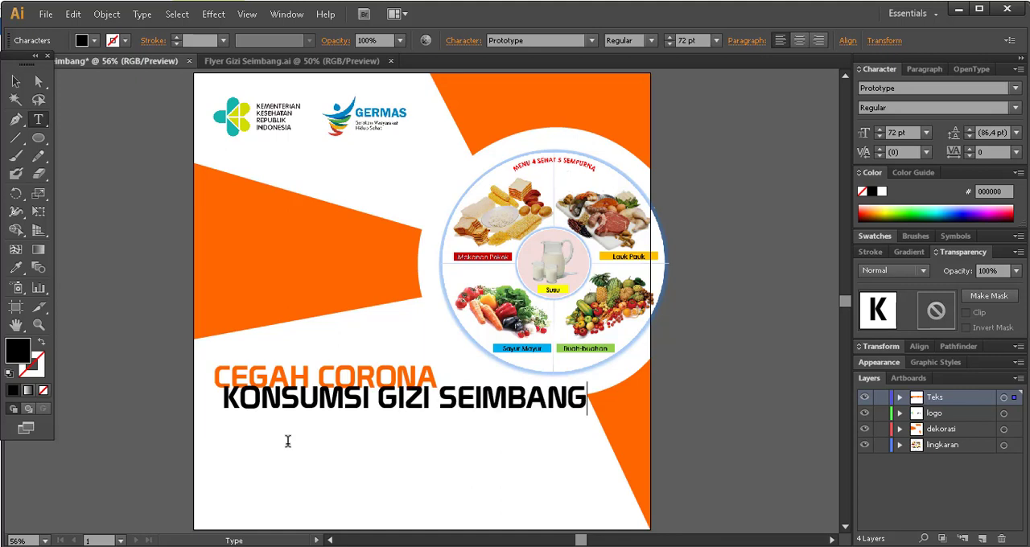
Set the whole KONSUMSI GIZI SEIMBANG line in Arial Bold.
{"action": "key", "text": "ctrl+a"}
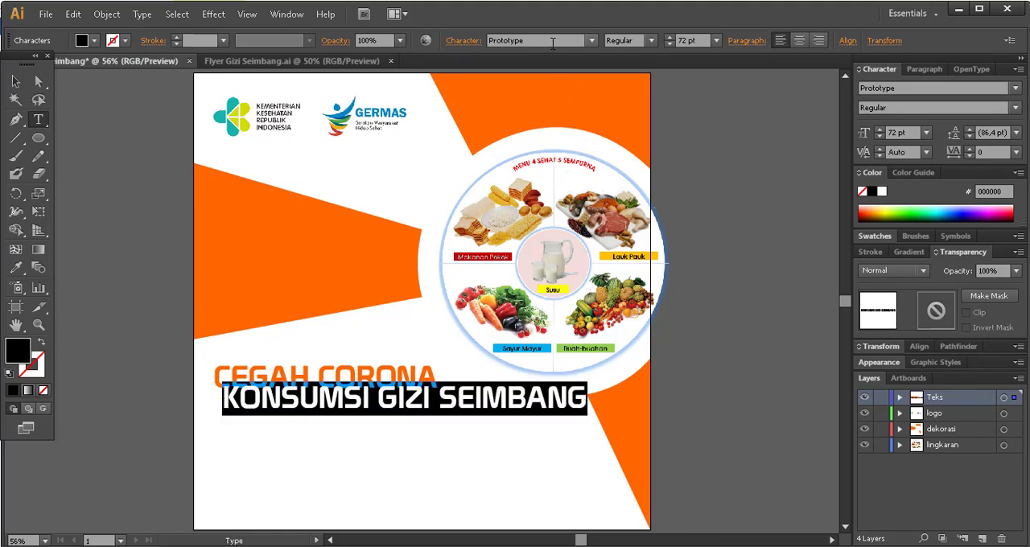
{"action": "left_click", "coordinate": [593, 42]}
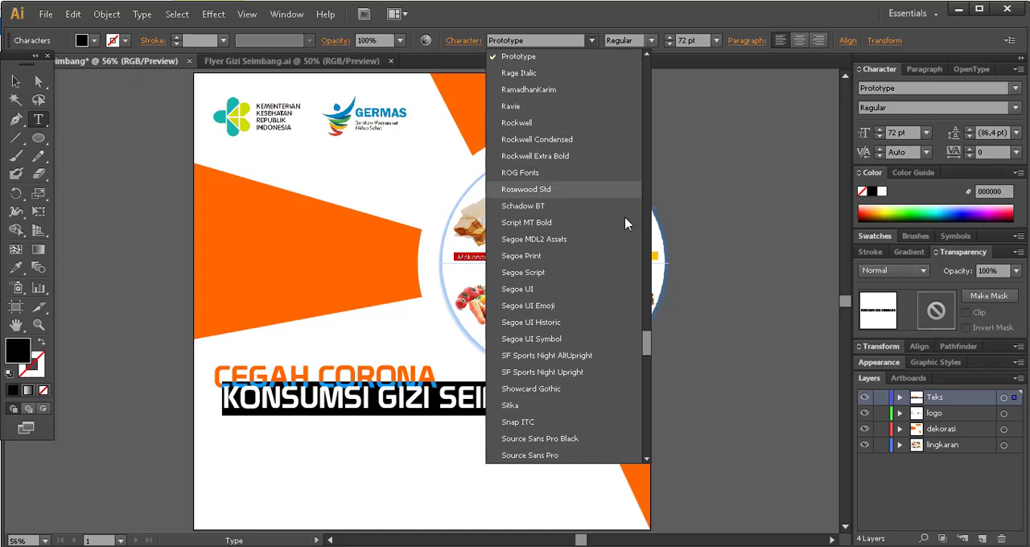
{"action": "left_click_drag", "start_coordinate": [649, 344], "coordinate": [640, 76]}
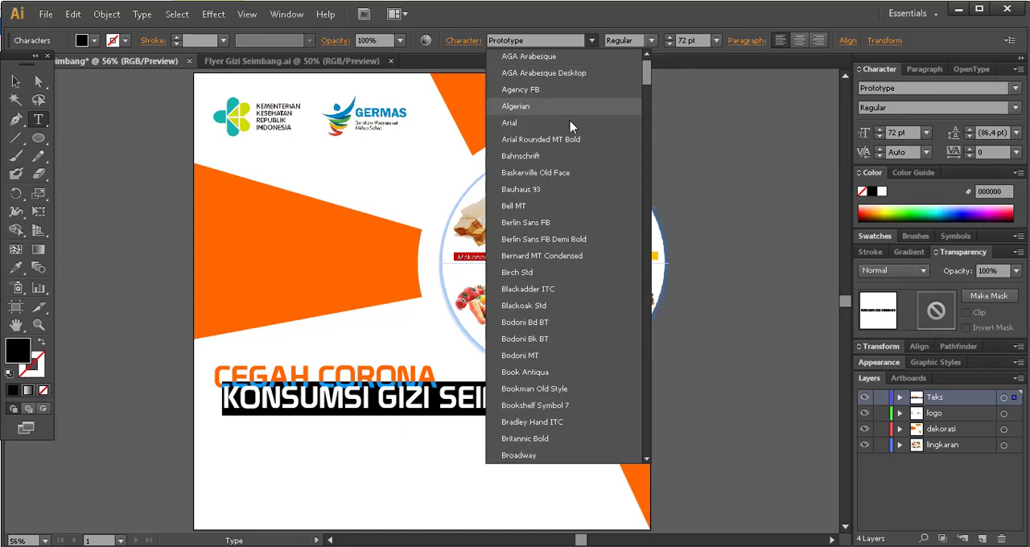
{"action": "left_click", "coordinate": [573, 124]}
{"action": "left_click", "coordinate": [652, 40]}
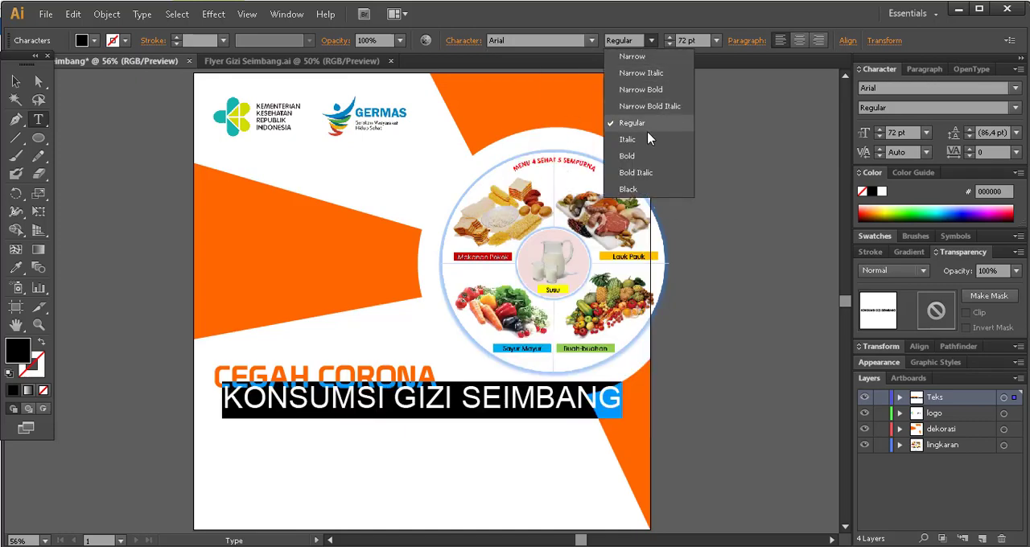
{"action": "left_click", "coordinate": [632, 139]}
{"action": "left_click", "coordinate": [652, 40]}
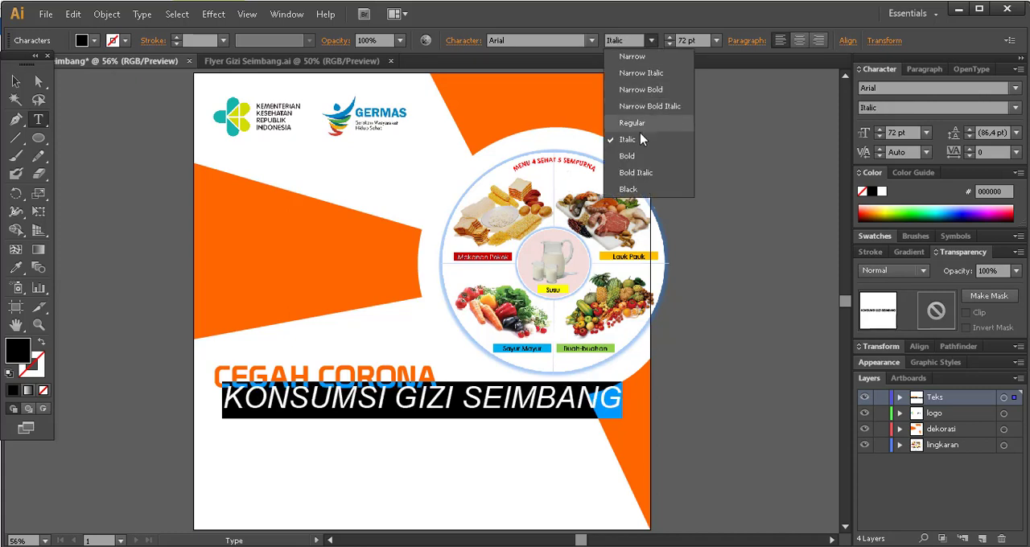
{"action": "left_click", "coordinate": [632, 154]}
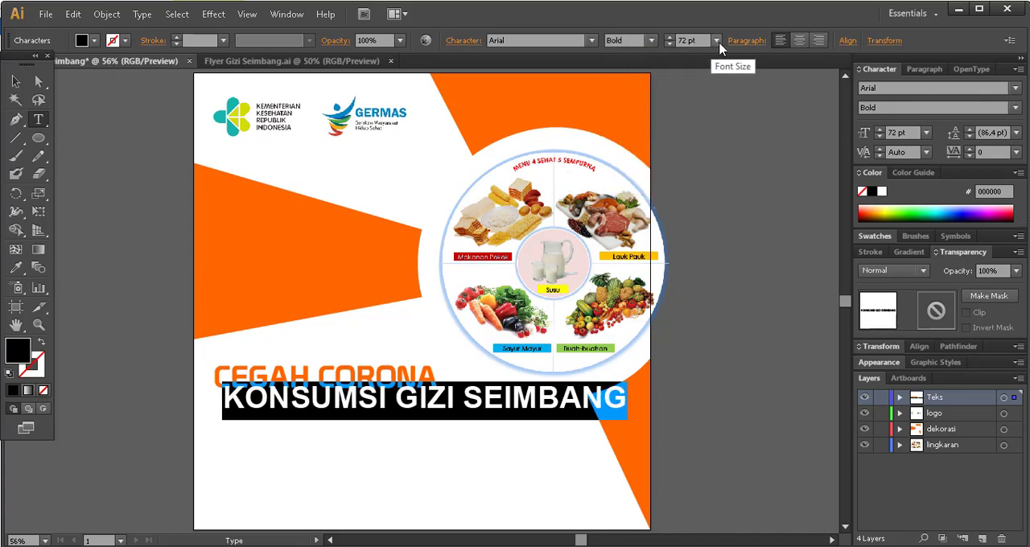
Set the KONSUMSI GIZI SEIMBANG text to 48 pt and move it below CEGAH CORONA, aligned with that title's left edge.
{"action": "left_click", "coordinate": [715, 40]}
{"action": "left_click", "coordinate": [734, 260]}
{"action": "left_click", "coordinate": [716, 40]}
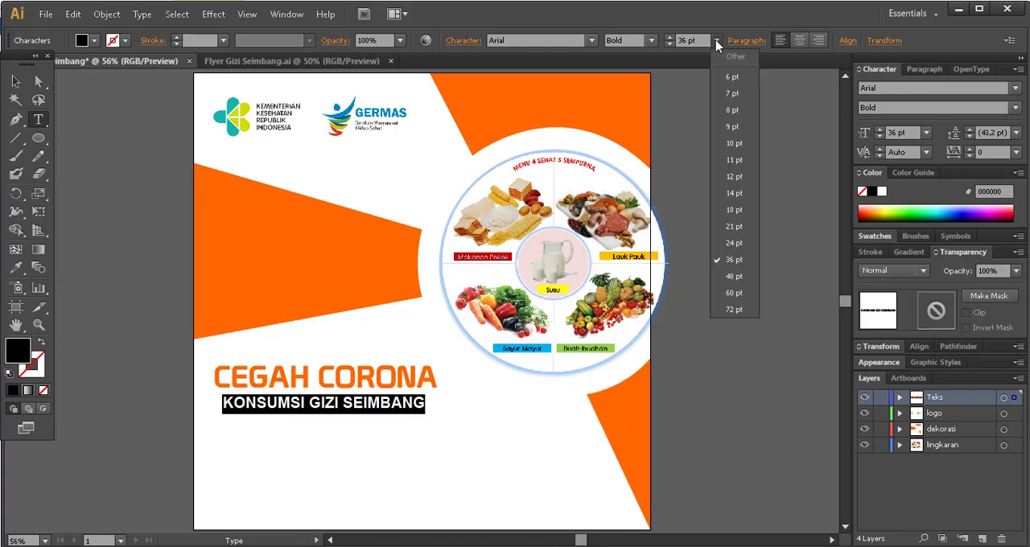
{"action": "left_click", "coordinate": [740, 281]}
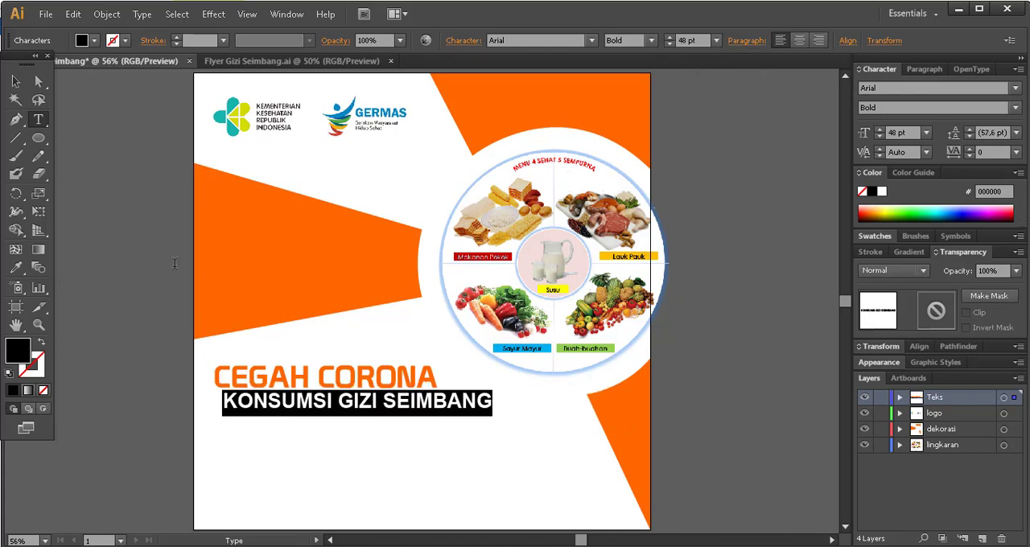
{"action": "left_click", "coordinate": [16, 82]}
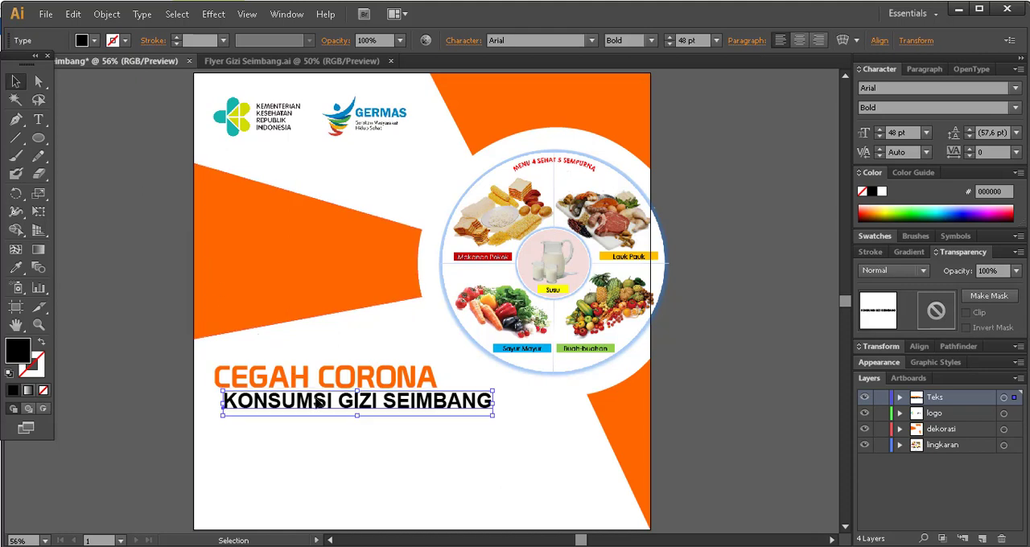
{"action": "left_click_drag", "start_coordinate": [310, 397], "coordinate": [308, 406]}
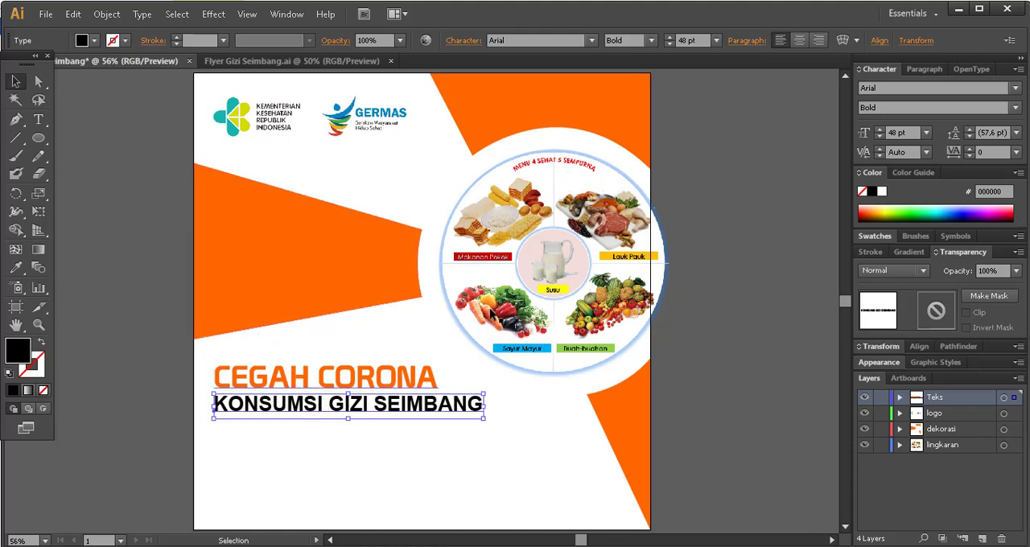
Reduce KONSUMSI GIZI SEIMBANG to 40 pt to match the width of CEGAH CORONA and nudge it slightly up.
{"action": "left_click", "coordinate": [669, 44]}
{"action": "left_click", "coordinate": [669, 44]}
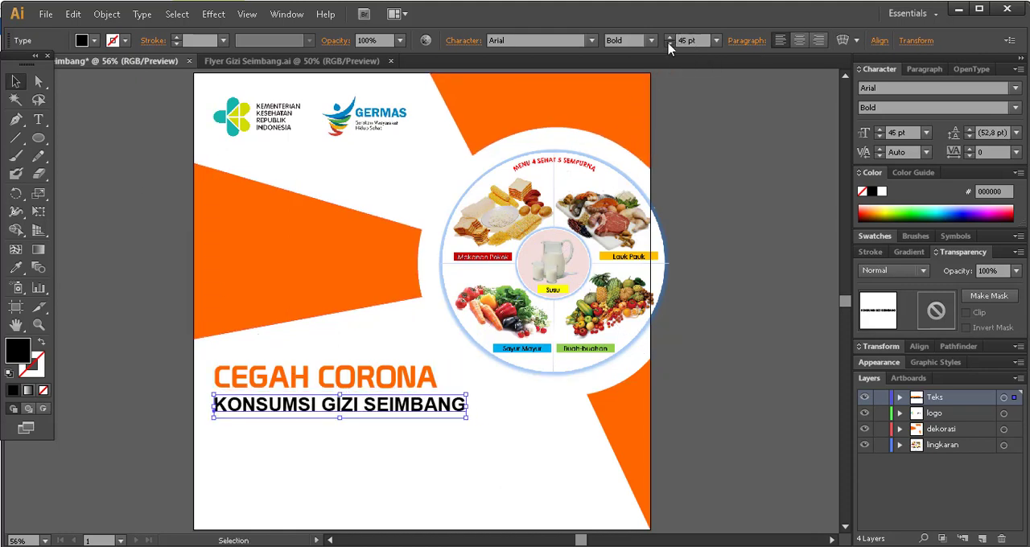
{"action": "left_click", "coordinate": [668, 44]}
{"action": "left_click", "coordinate": [668, 44]}
{"action": "left_click", "coordinate": [668, 44]}
{"action": "left_click", "coordinate": [669, 44]}
{"action": "left_click", "coordinate": [669, 44]}
{"action": "left_click", "coordinate": [668, 44]}
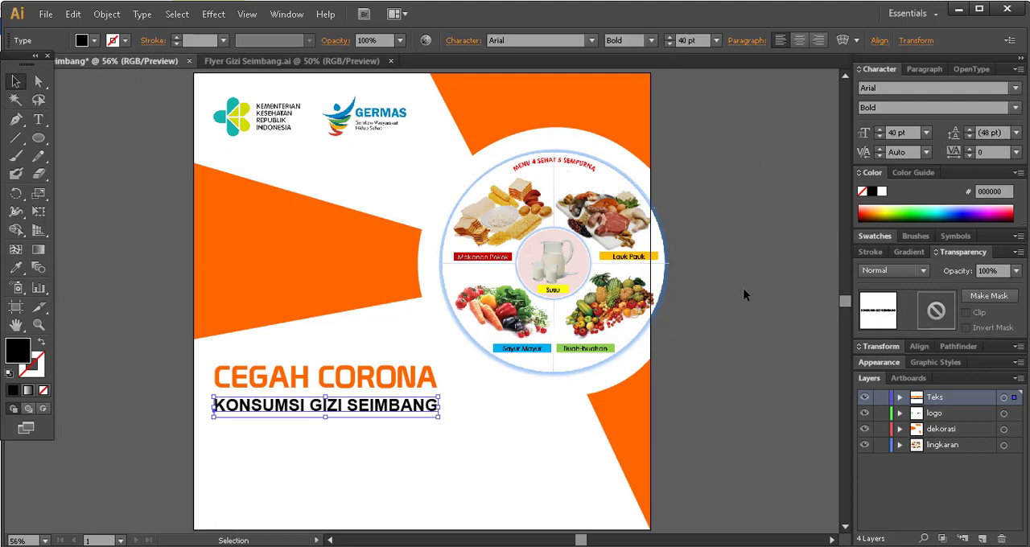
{"action": "key", "text": "Up"}
{"action": "key", "text": "Up"}
{"action": "key", "text": "Up"}
{"action": "key", "text": "Up"}
{"action": "key", "text": "Up"}
{"action": "key", "text": "Up"}
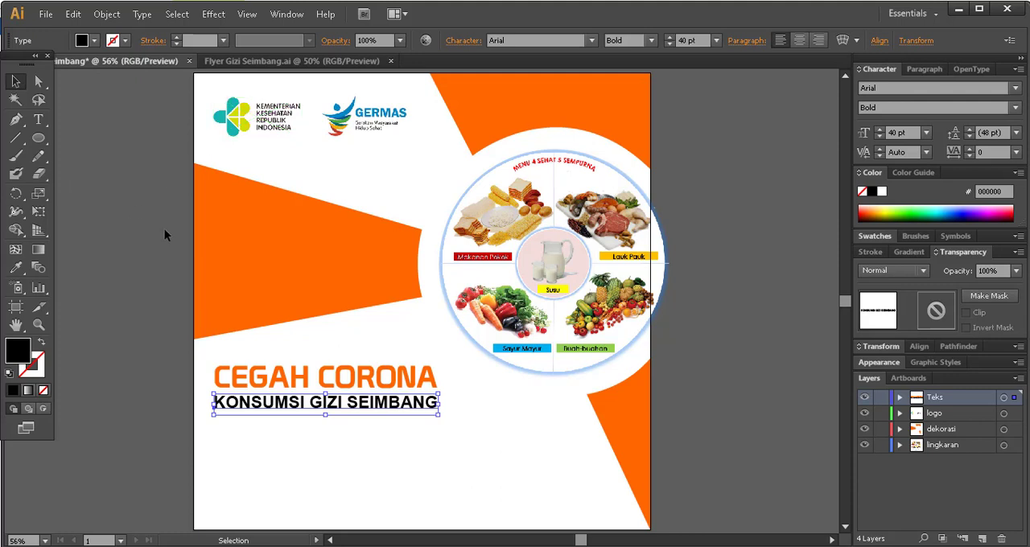
Recolour the KONSUMSI GIZI SEIMBANG line with the teal sampled from the Kementerian Kesehatan logo, then deselect it.
{"action": "left_click", "coordinate": [19, 270]}
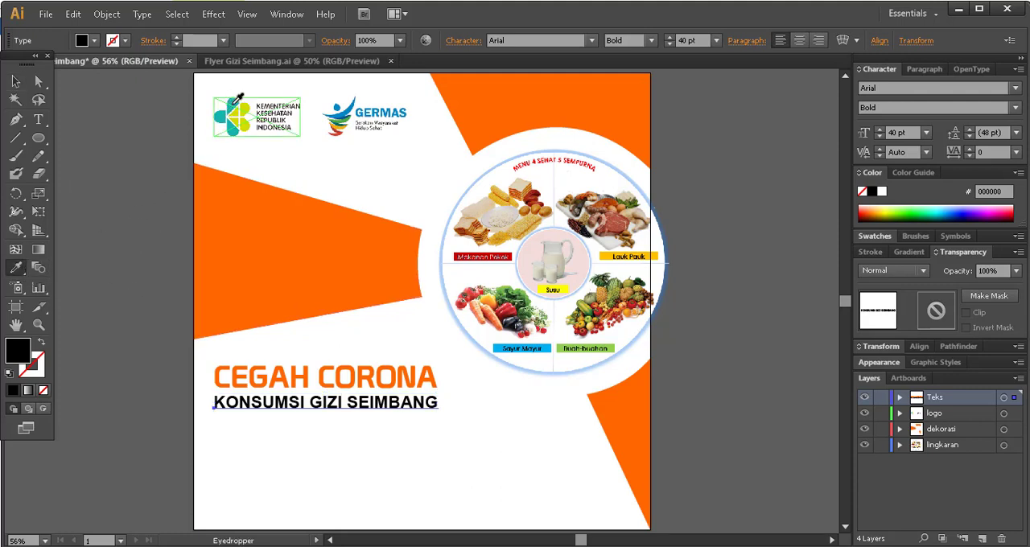
{"action": "left_click", "coordinate": [234, 104]}
{"action": "left_click", "coordinate": [16, 81]}
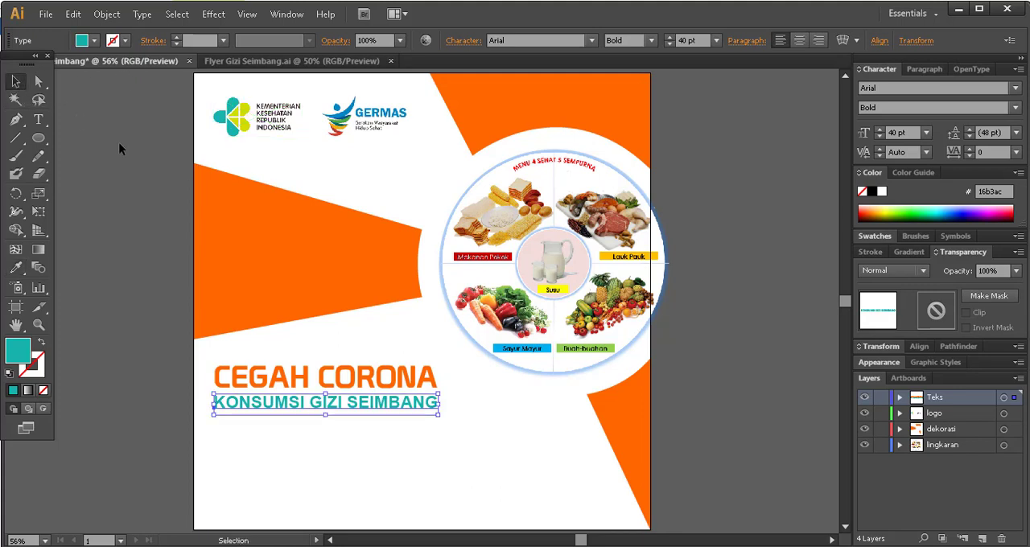
{"action": "left_click", "coordinate": [119, 149]}
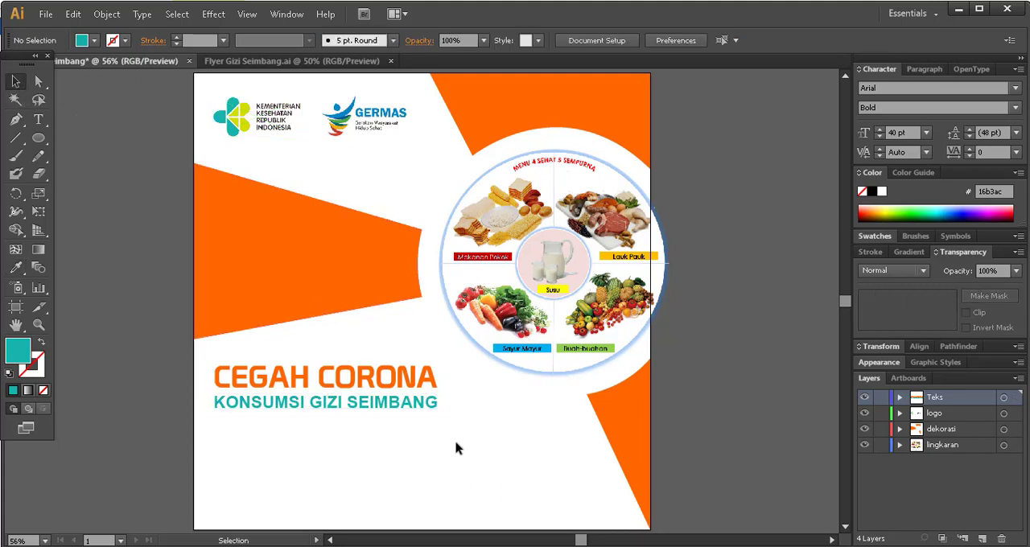
Check the reference flyer's third text line and add the text "tingkatkan imun dengan gizi seimbang" below KONSUMSI GIZI SEIMBANG.
{"action": "left_click", "coordinate": [322, 61]}
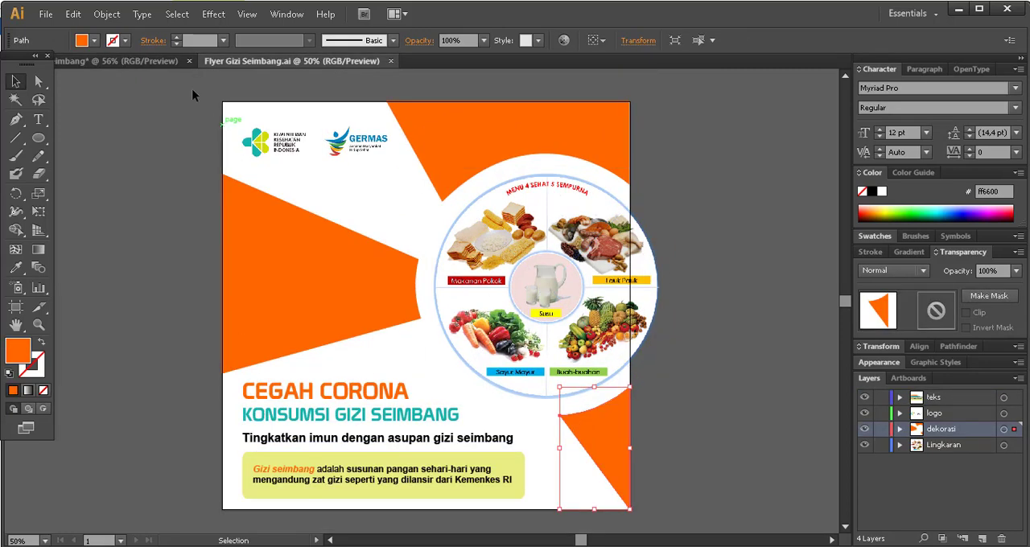
{"action": "left_click", "coordinate": [121, 62]}
{"action": "left_click", "coordinate": [38, 119]}
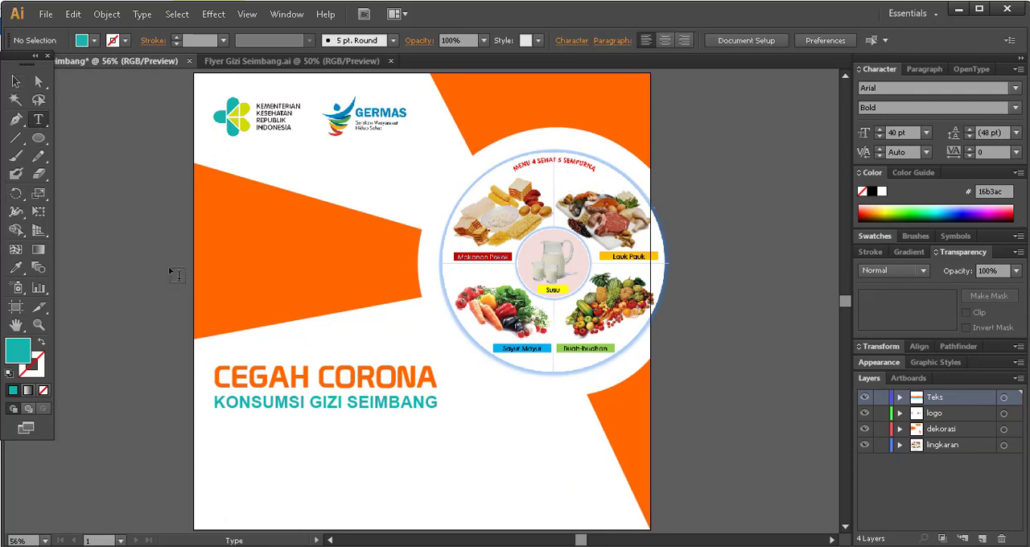
{"action": "left_click", "coordinate": [225, 428]}
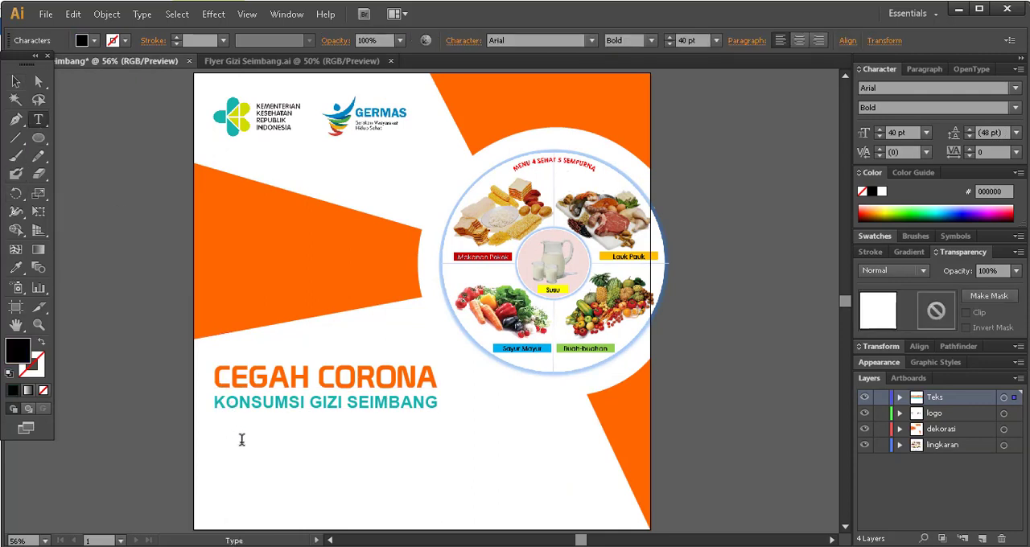
{"action": "type", "text": "tingkatk"}
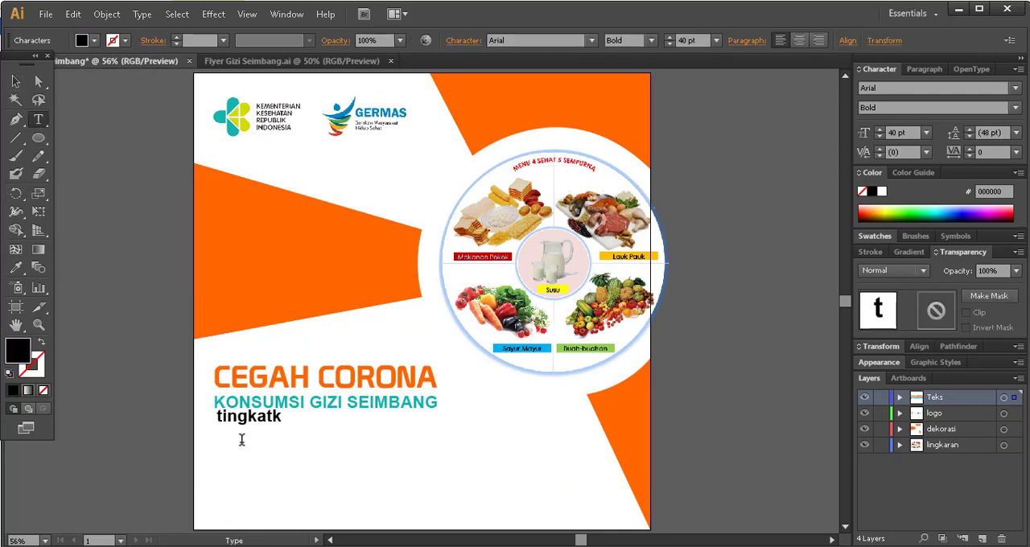
{"action": "type", "text": "an imun d"}
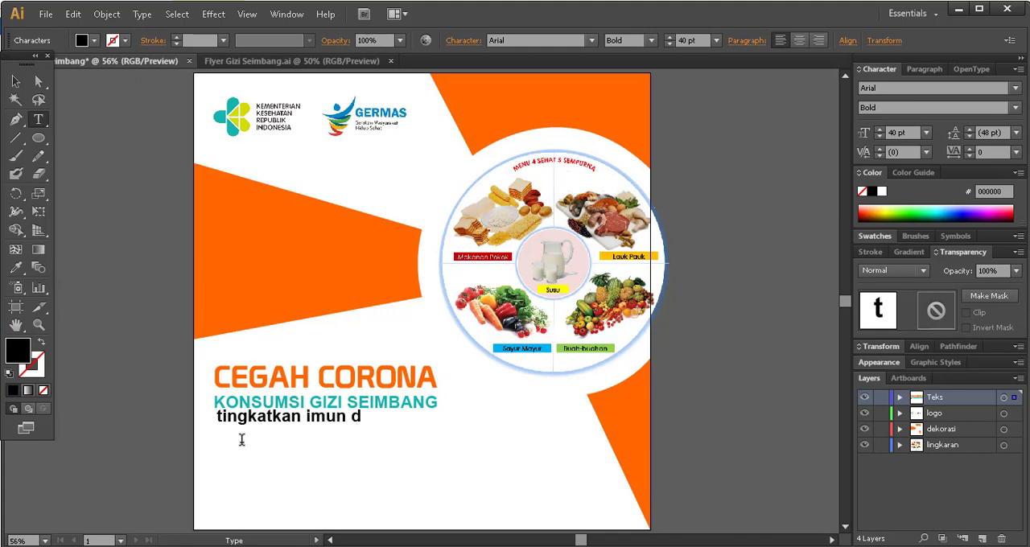
{"action": "type", "text": "engan gizi"}
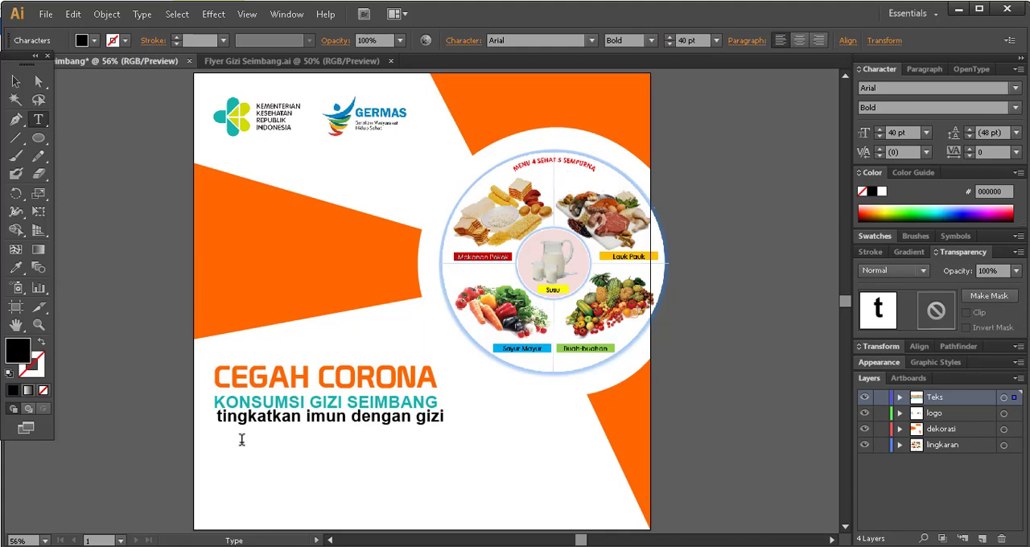
{"action": "type", "text": " seimb"}
{"action": "key", "text": "BackSpace"}
{"action": "type", "text": "mbang"}
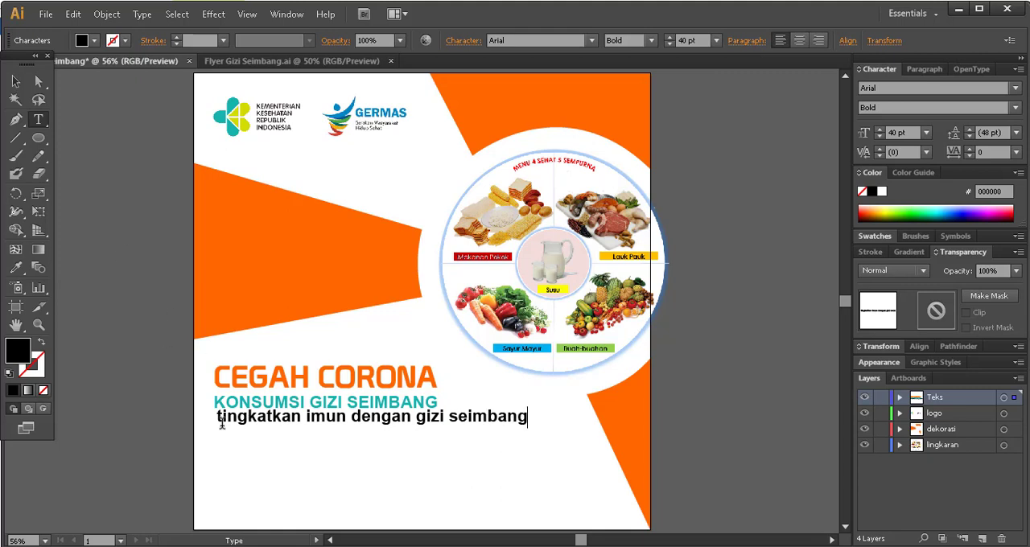
Capitalise the first letter of the new line so it starts with "Tingkatkan".
{"action": "left_click", "coordinate": [221, 421]}
{"action": "key", "text": "BackSpace"}
{"action": "type", "text": "T"}
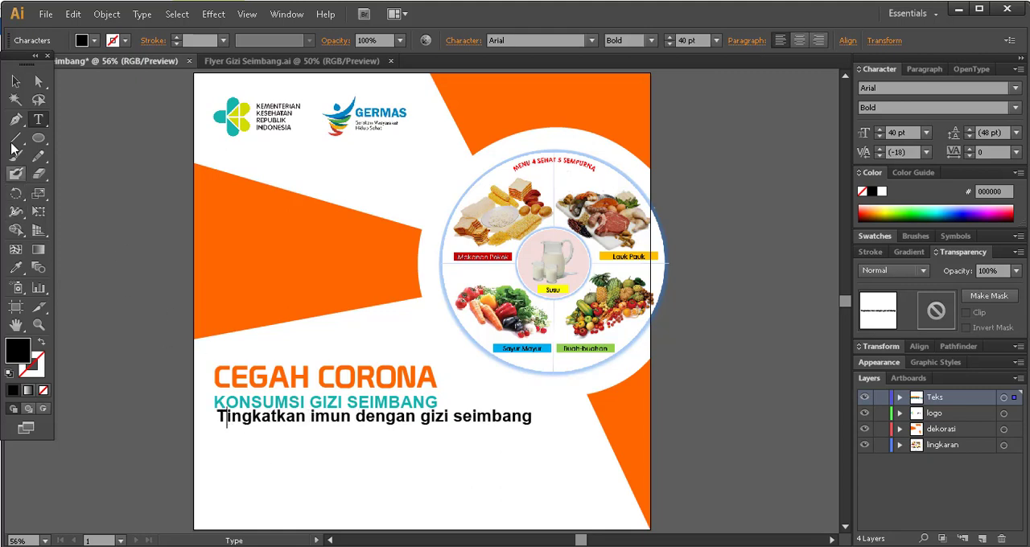
Move the Tingkatkan line slightly down, flush with the headings' left edge, and set its size to 32 pt.
{"action": "left_click", "coordinate": [18, 82]}
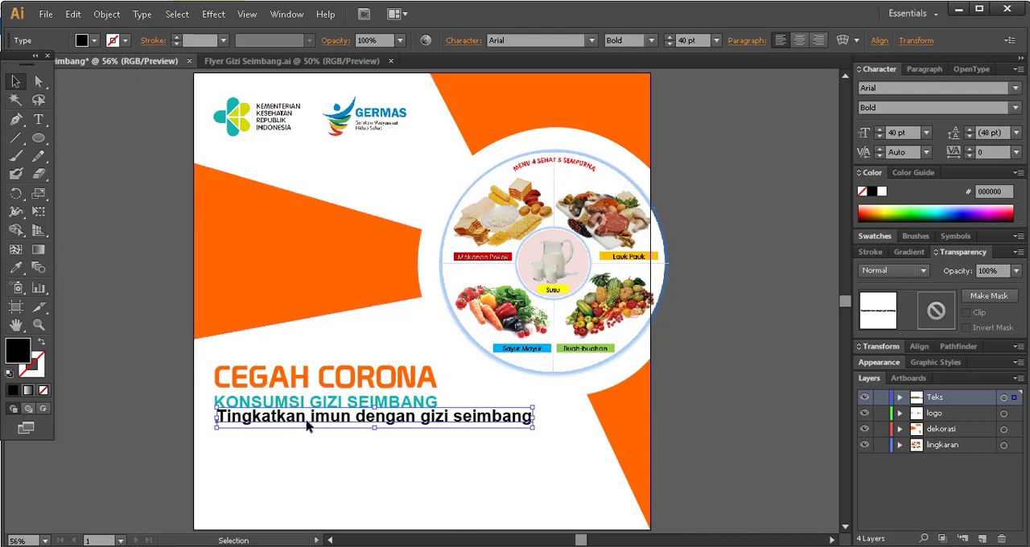
{"action": "left_click_drag", "start_coordinate": [307, 426], "coordinate": [301, 433]}
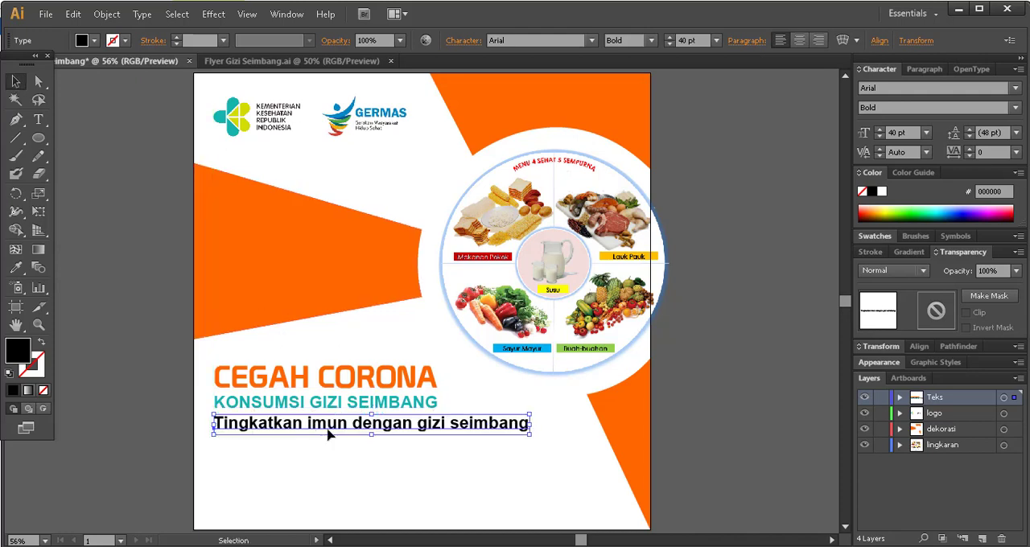
{"action": "left_click", "coordinate": [670, 44]}
{"action": "left_click", "coordinate": [670, 44]}
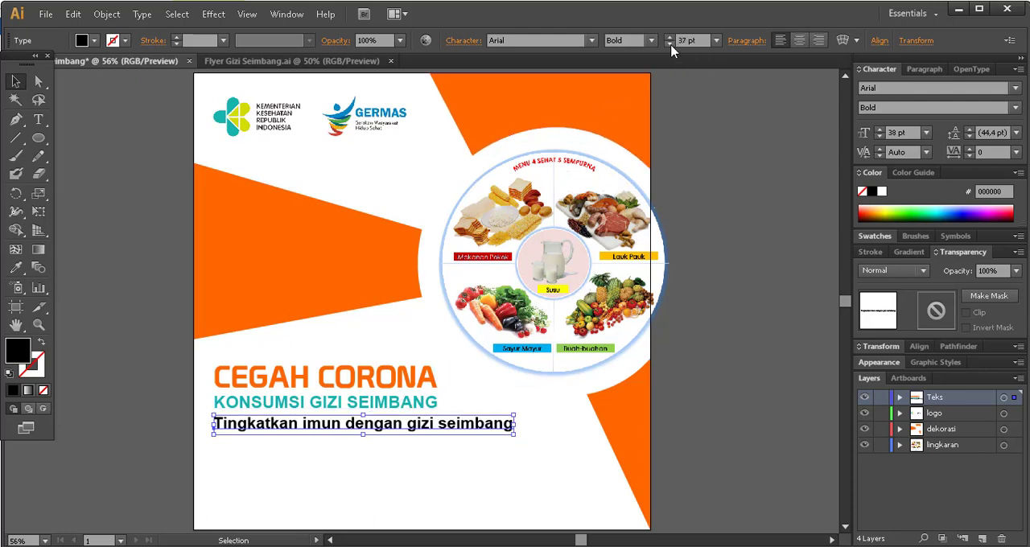
{"action": "left_click", "coordinate": [669, 45]}
{"action": "left_click", "coordinate": [669, 44]}
{"action": "left_click", "coordinate": [669, 45]}
{"action": "left_click", "coordinate": [669, 44]}
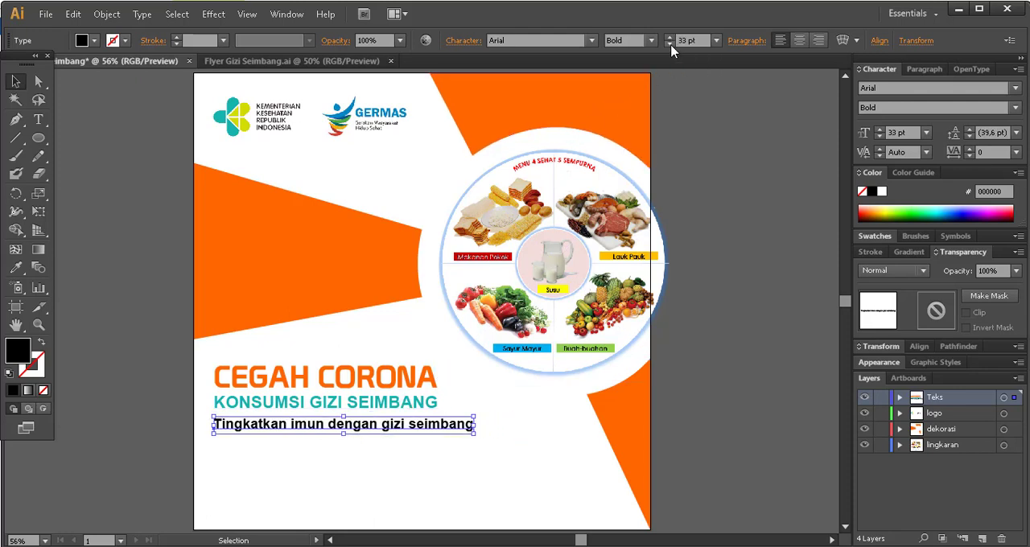
{"action": "left_click", "coordinate": [670, 44]}
{"action": "left_click", "coordinate": [768, 268]}
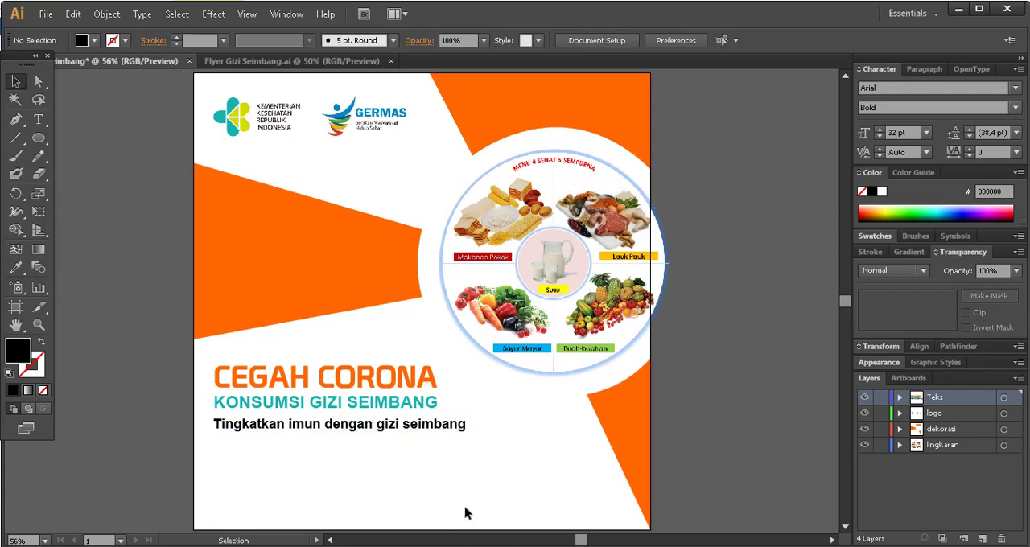
Check the reference flyer's text box and draw a wide rounded rectangle below the Tingkatkan line on the Teks layer.
{"action": "left_click", "coordinate": [297, 61]}
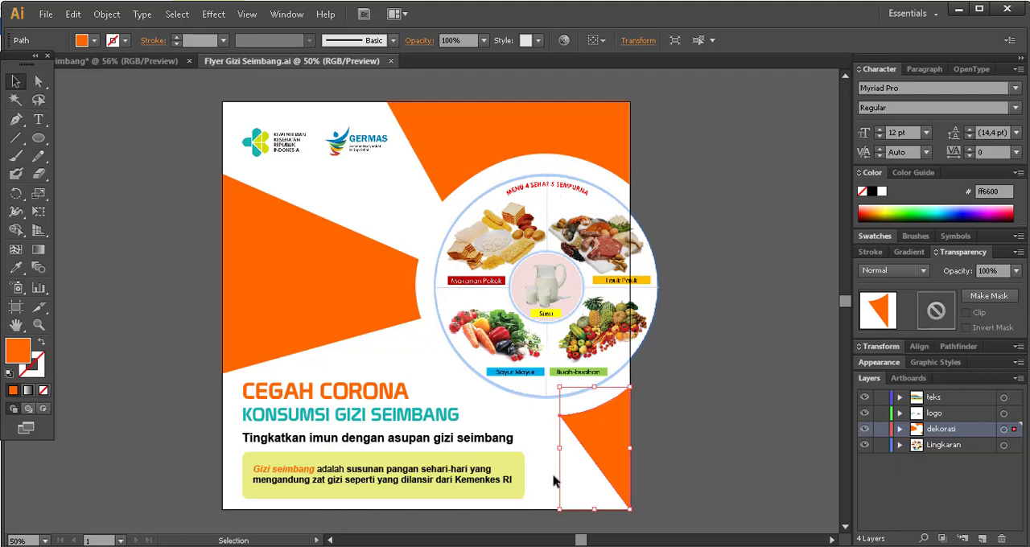
{"action": "left_click", "coordinate": [126, 62]}
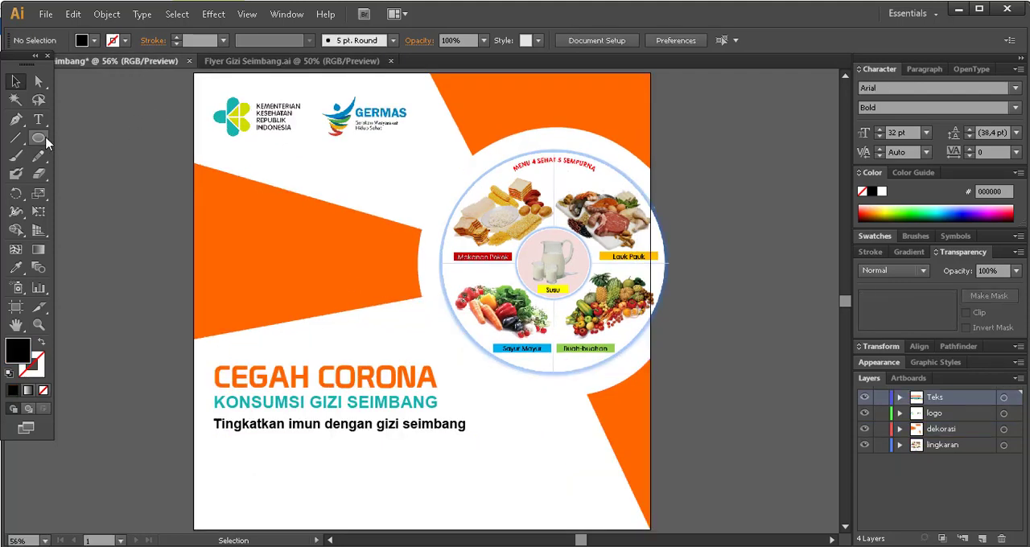
{"action": "left_click", "coordinate": [40, 138]}
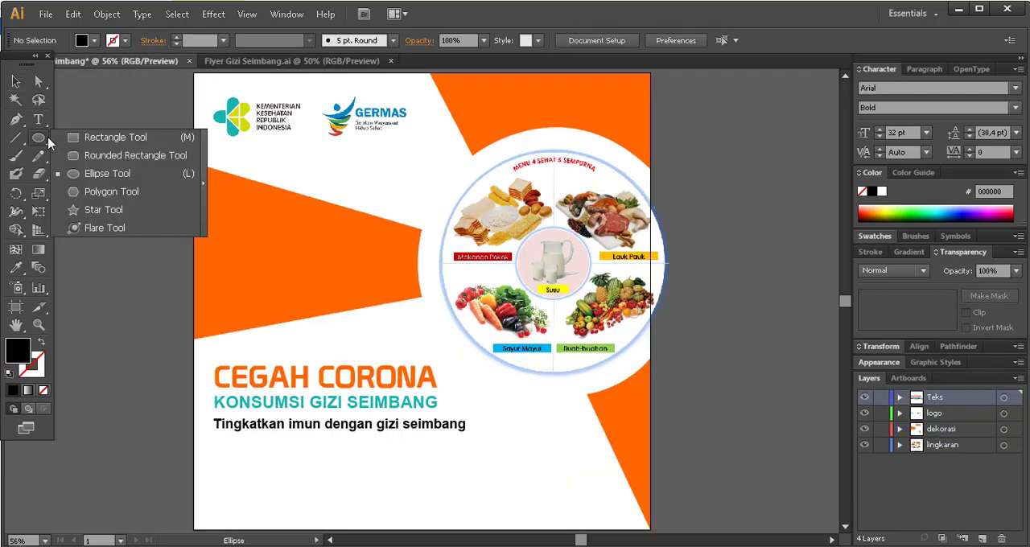
{"action": "left_click", "coordinate": [146, 165]}
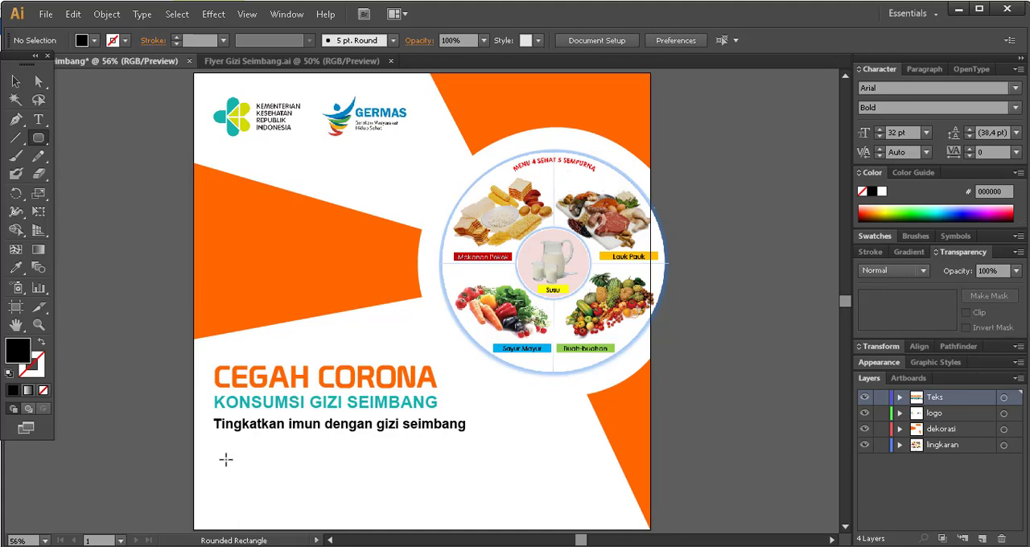
{"action": "left_click_drag", "start_coordinate": [216, 450], "coordinate": [514, 507]}
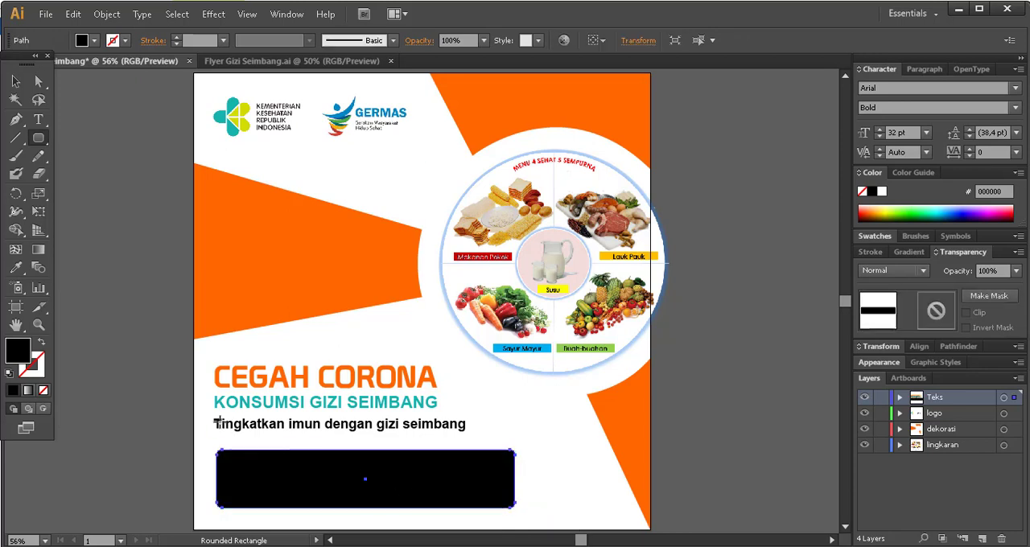
Fill the rounded rectangle with the yellow-green sampled from the Kementerian Kesehatan logo and set its opacity to 50%.
{"action": "left_click", "coordinate": [17, 268]}
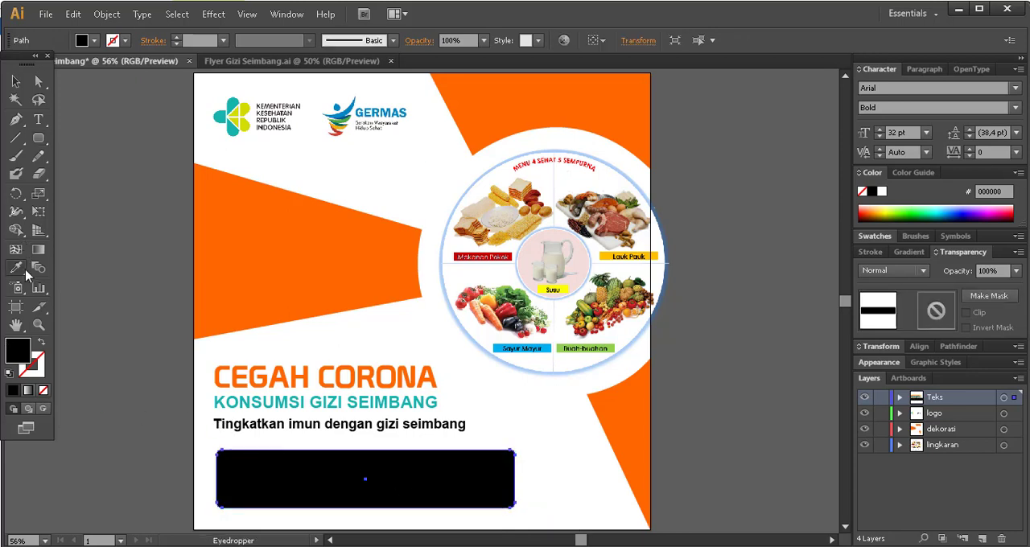
{"action": "left_click", "coordinate": [247, 104]}
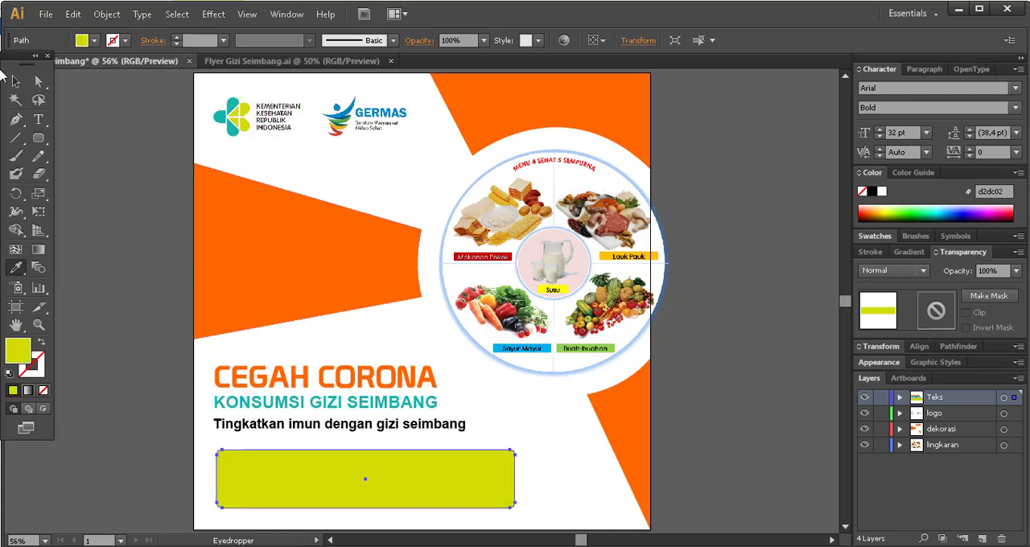
{"action": "left_click", "coordinate": [13, 83]}
{"action": "left_click", "coordinate": [128, 167]}
{"action": "left_click", "coordinate": [403, 471]}
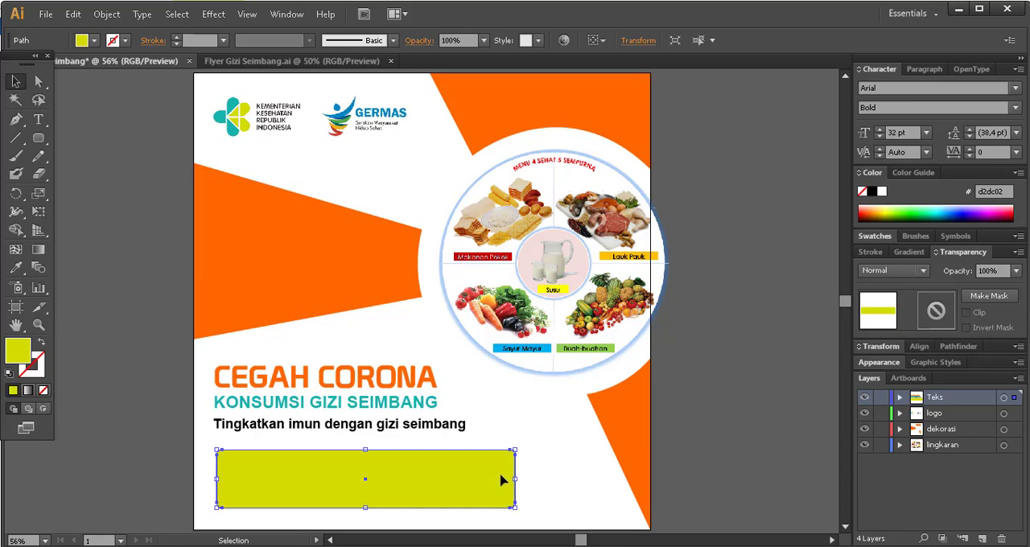
{"action": "left_click", "coordinate": [1015, 273]}
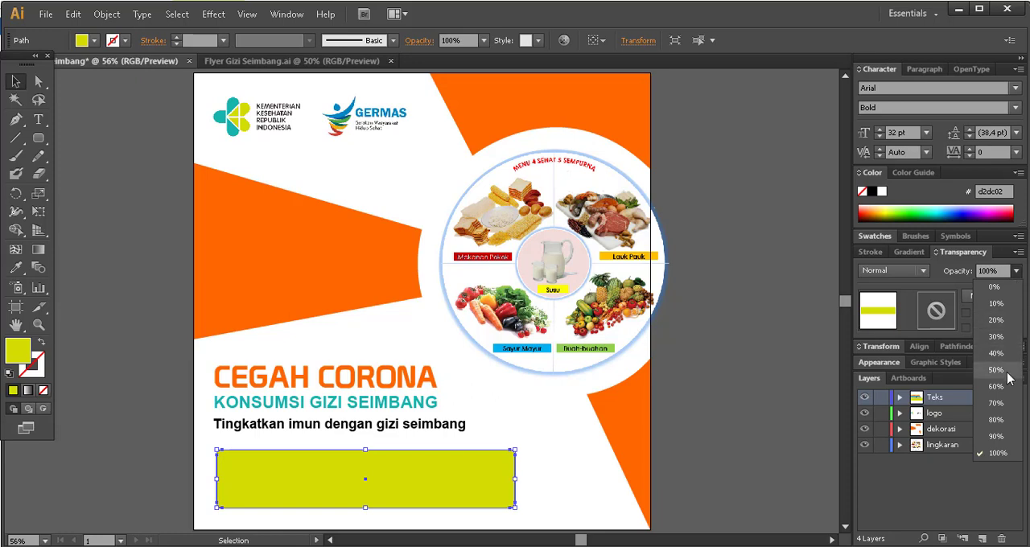
{"action": "left_click", "coordinate": [996, 369]}
{"action": "left_click", "coordinate": [528, 477]}
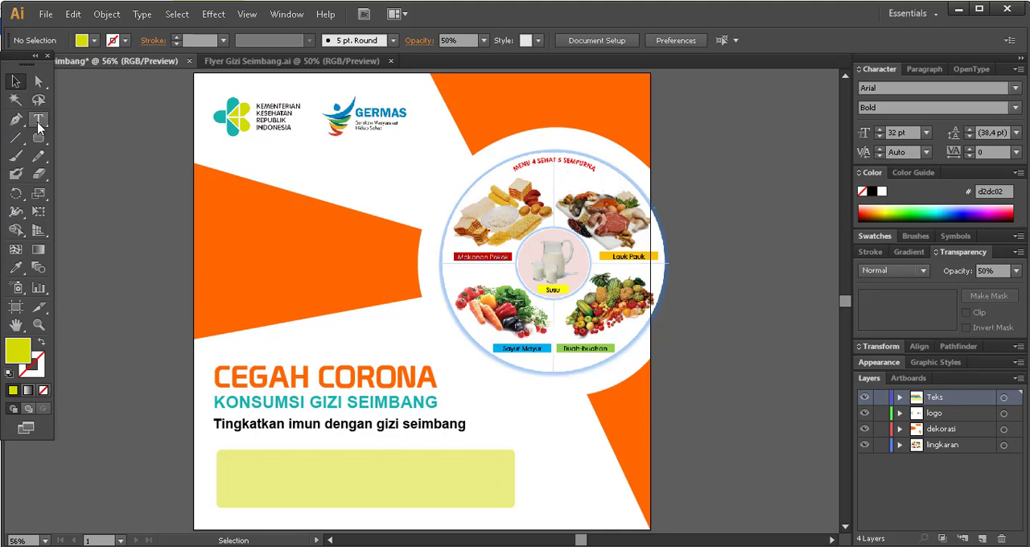
Copy the two-line Gizi seimbang paragraph from the reference flyer and paste it beside the rounded rectangle in the new flyer.
{"action": "left_click", "coordinate": [291, 60]}
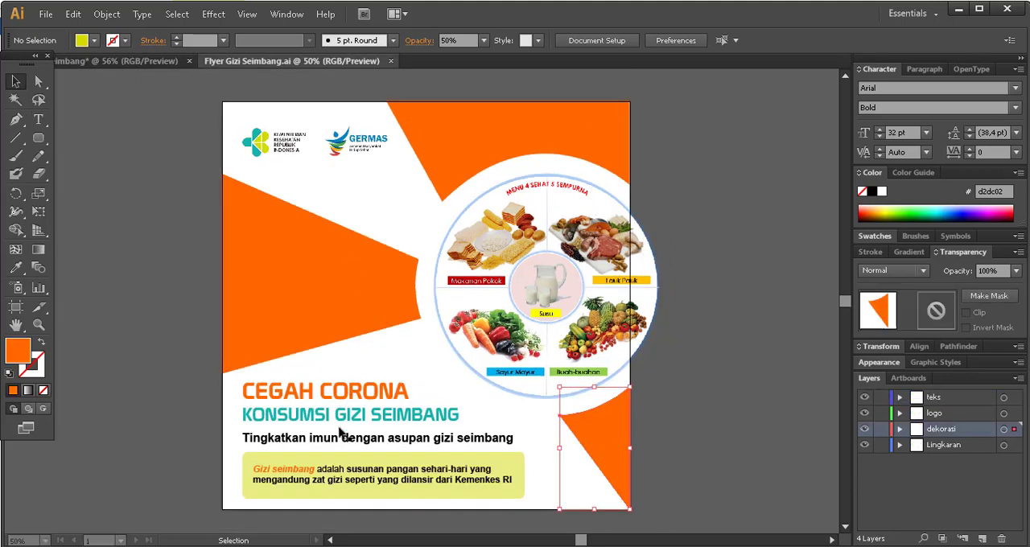
{"action": "left_click", "coordinate": [38, 119]}
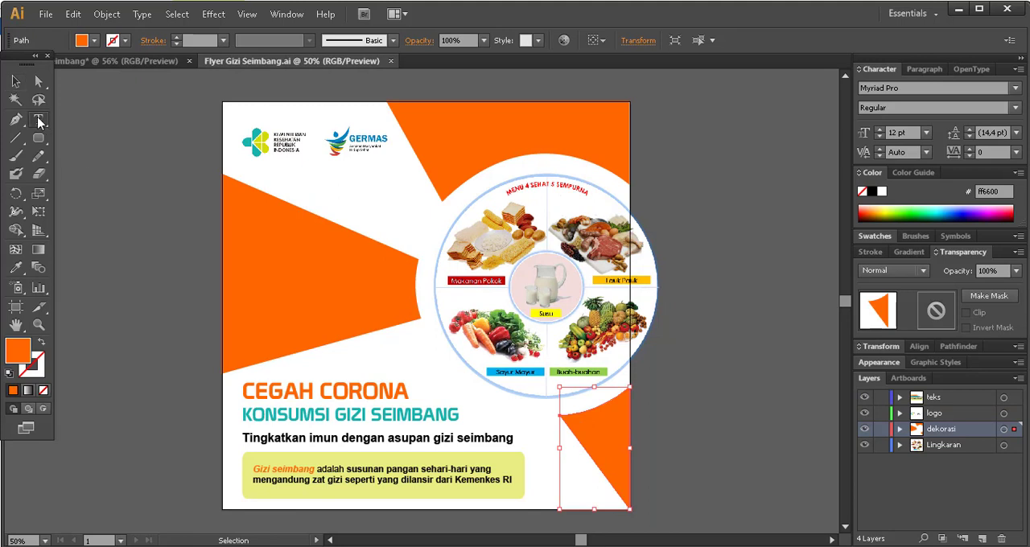
{"action": "triple_click", "coordinate": [376, 467]}
{"action": "key", "text": "ctrl+c"}
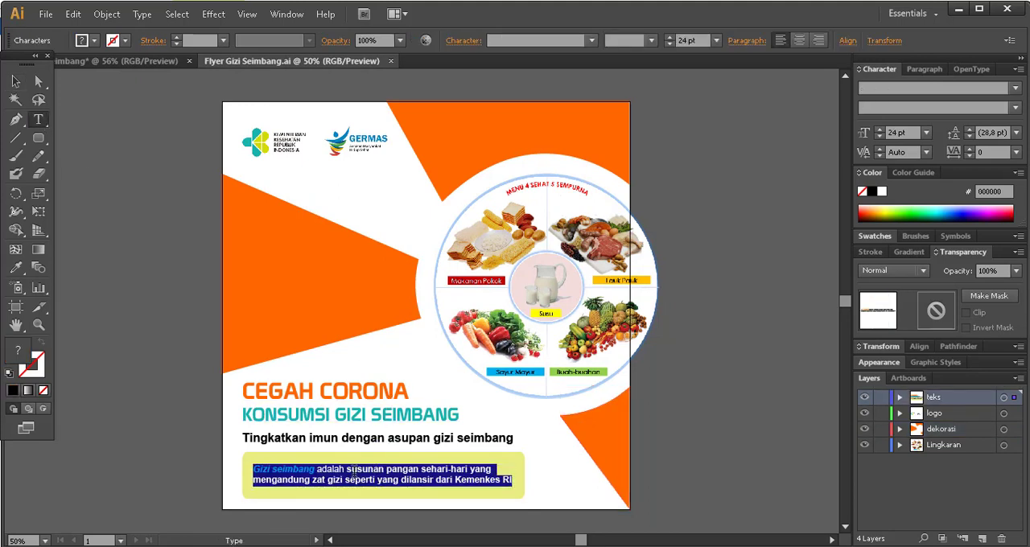
{"action": "left_click", "coordinate": [348, 468]}
{"action": "left_click", "coordinate": [113, 61]}
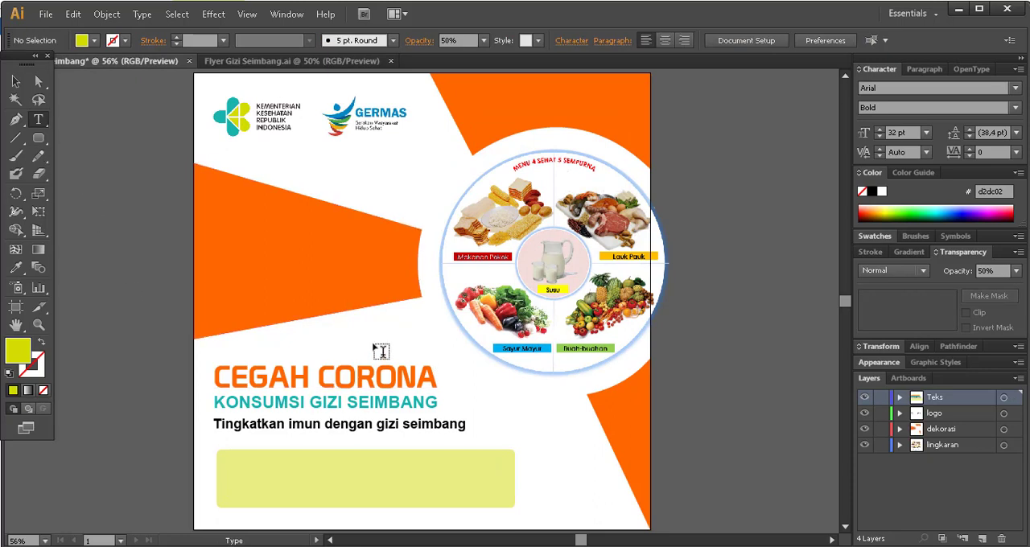
{"action": "left_click", "coordinate": [544, 475]}
{"action": "key", "text": "ctrl+v"}
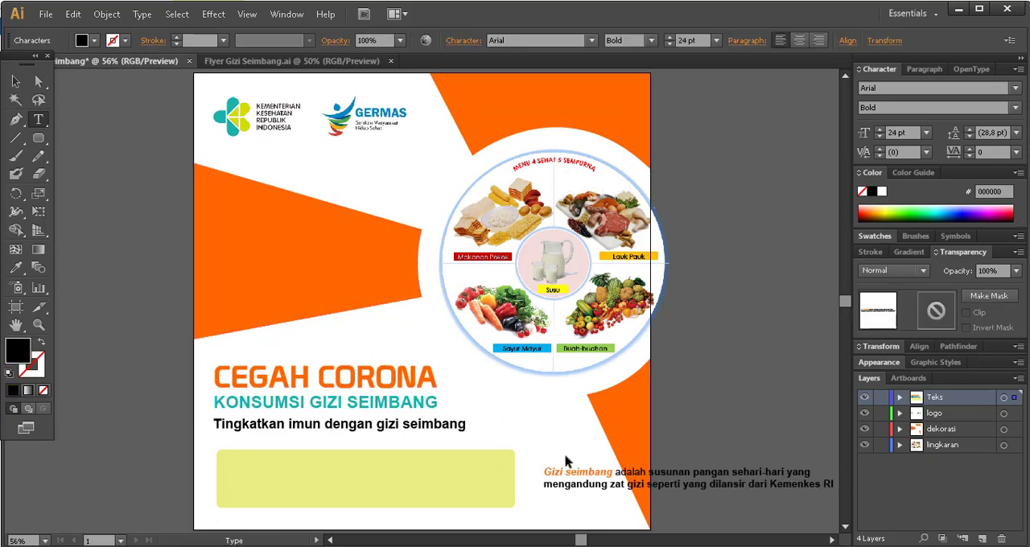
Move the pasted paragraph into the rounded rectangle and extend the rectangle's right edge slightly past the text.
{"action": "left_click", "coordinate": [16, 81]}
{"action": "left_click_drag", "start_coordinate": [638, 485], "coordinate": [318, 489]}
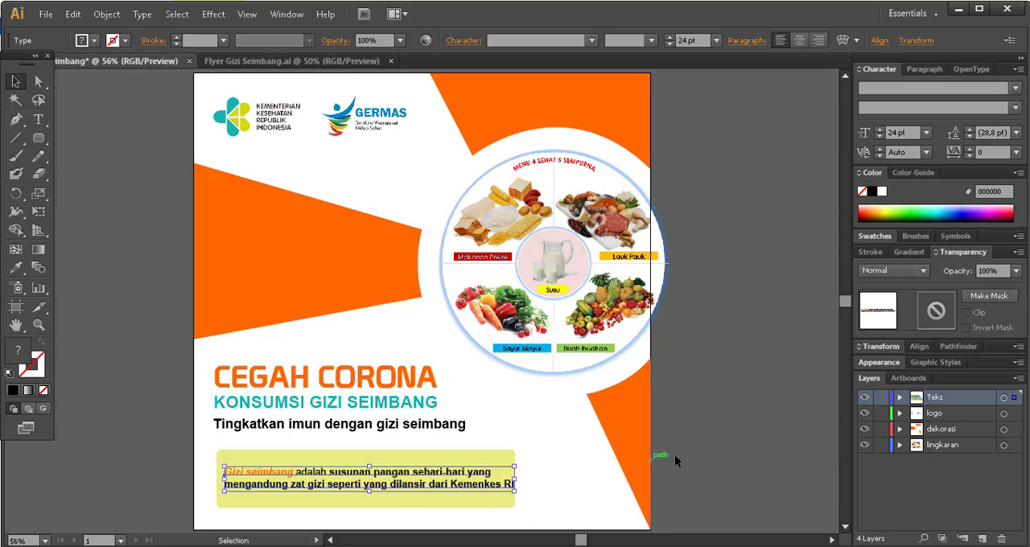
{"action": "left_click", "coordinate": [748, 434]}
{"action": "left_click", "coordinate": [508, 508]}
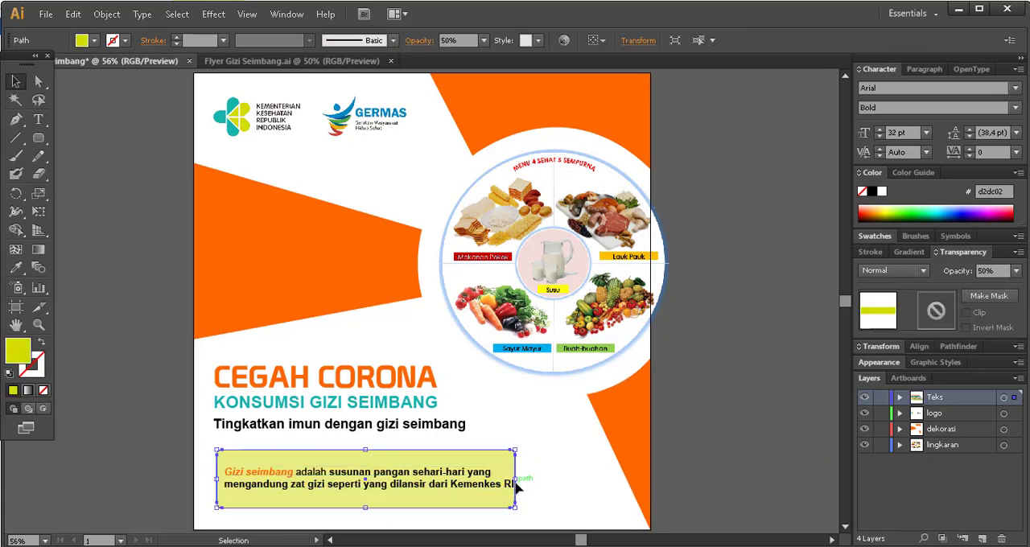
{"action": "left_click_drag", "start_coordinate": [515, 478], "coordinate": [529, 478]}
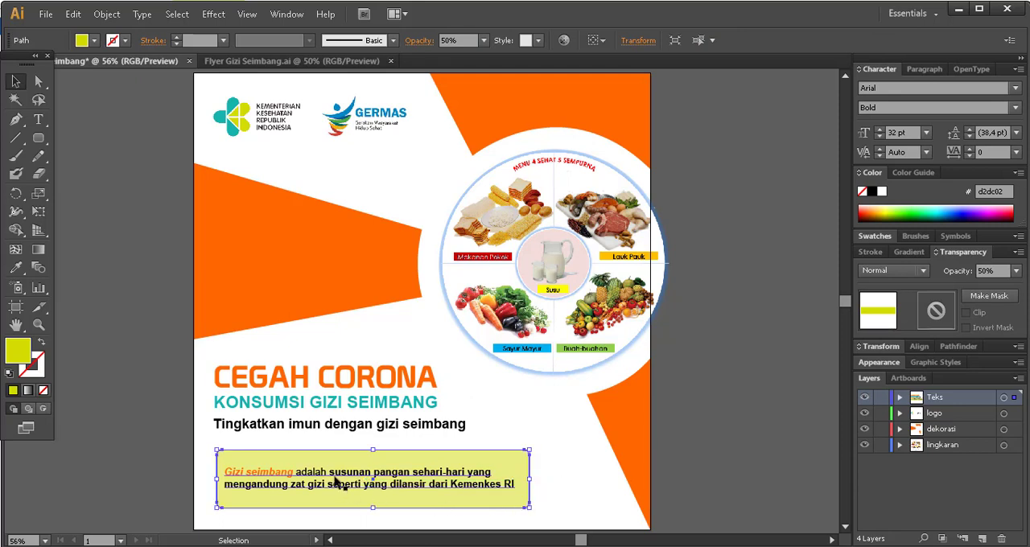
{"action": "left_click", "coordinate": [346, 485]}
{"action": "left_click", "coordinate": [318, 460], "text": "shift"}
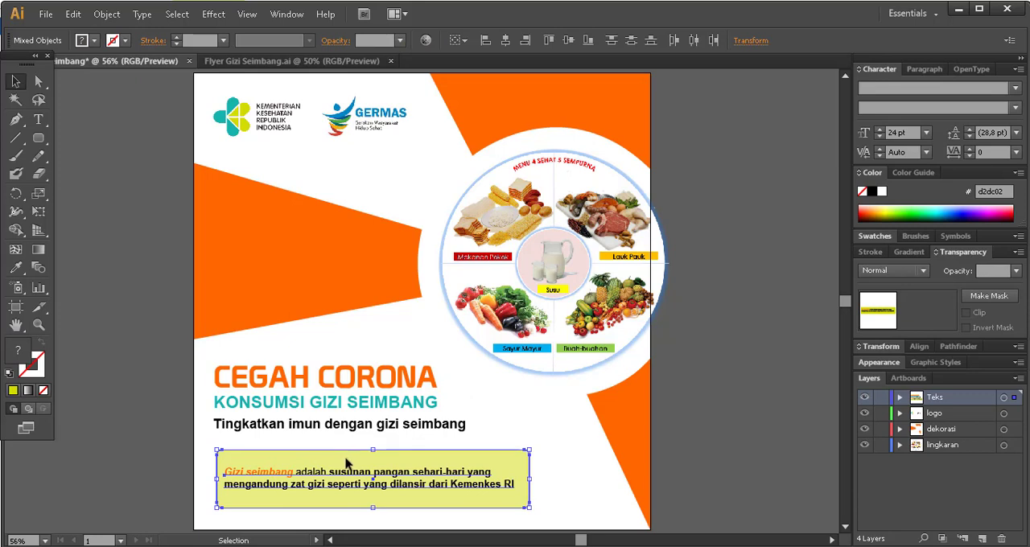
{"action": "left_click", "coordinate": [161, 400]}
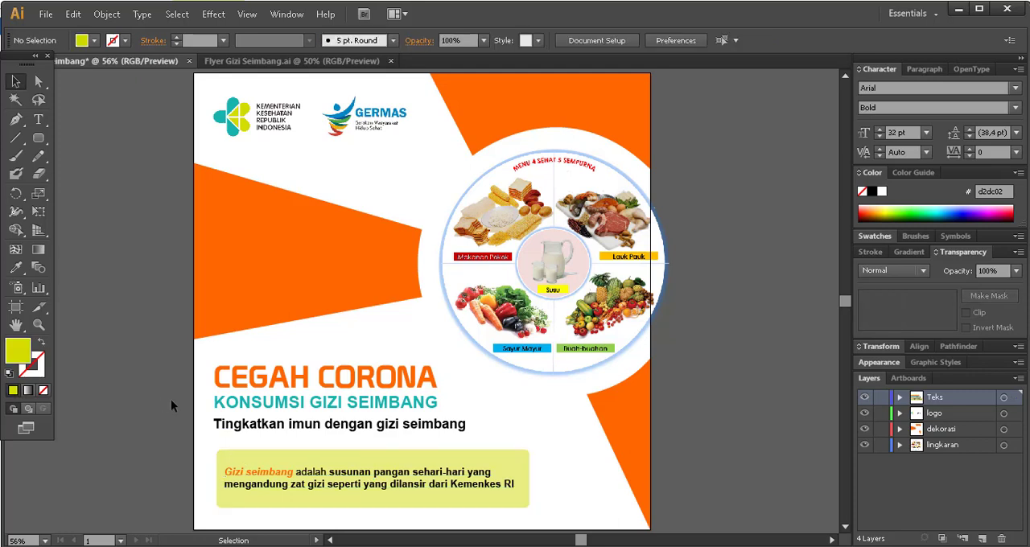
{"action": "left_click", "coordinate": [37, 122]}
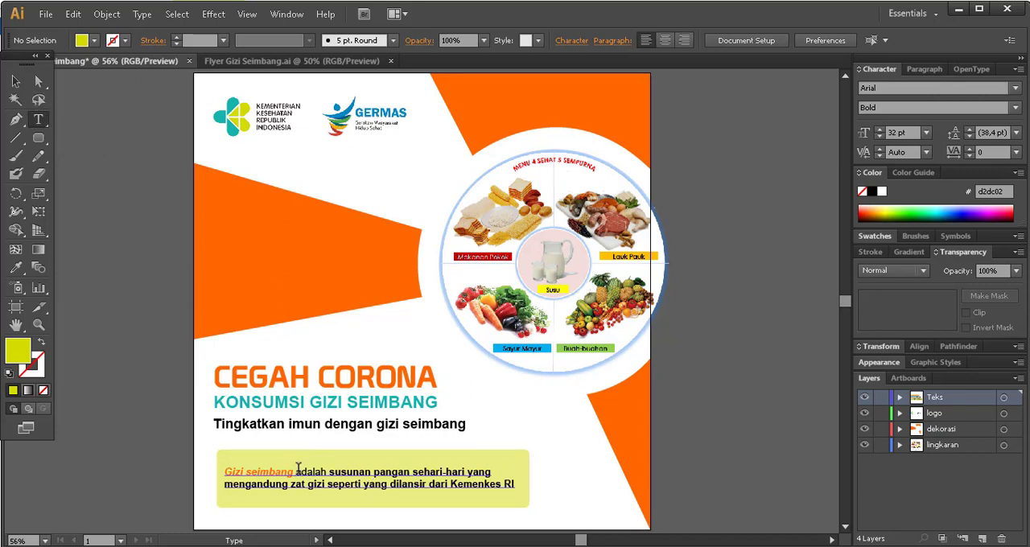
{"action": "left_click_drag", "start_coordinate": [297, 473], "coordinate": [207, 470]}
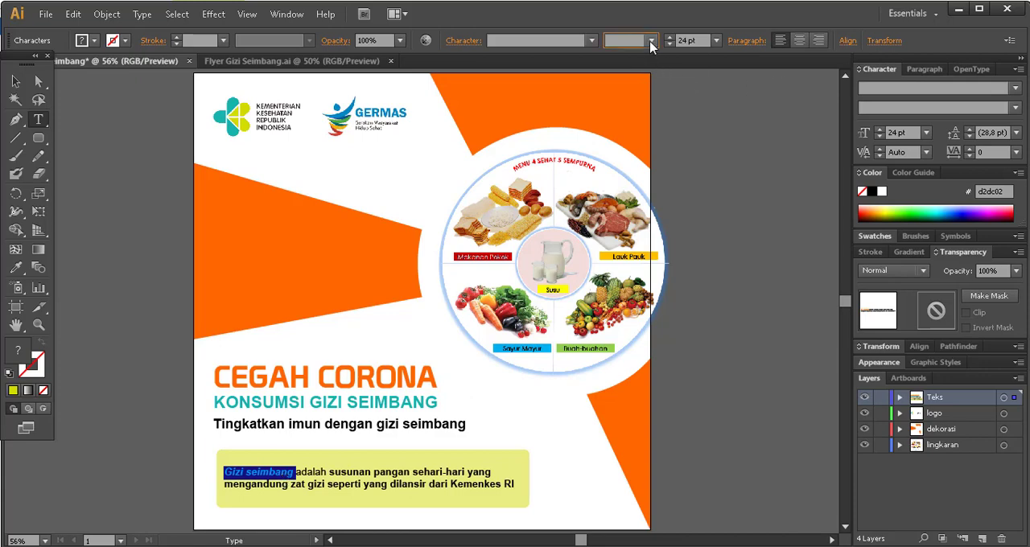
{"action": "left_click", "coordinate": [605, 40]}
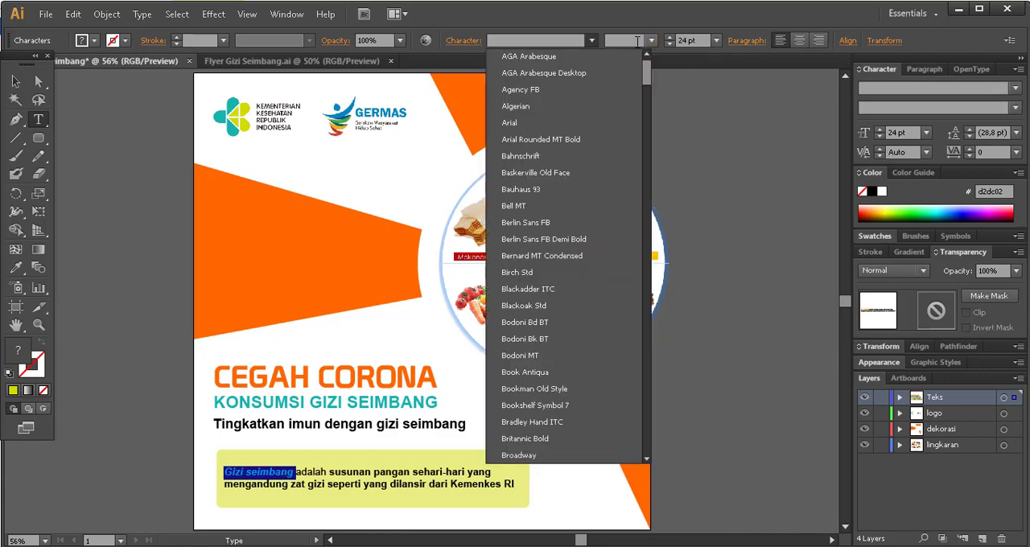
{"action": "left_click", "coordinate": [650, 40]}
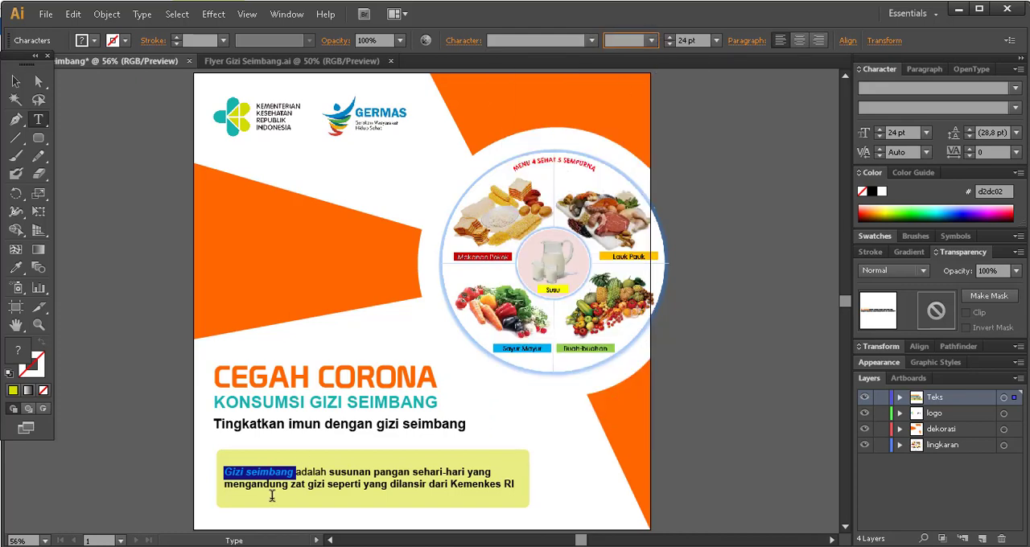
{"action": "left_click", "coordinate": [312, 472]}
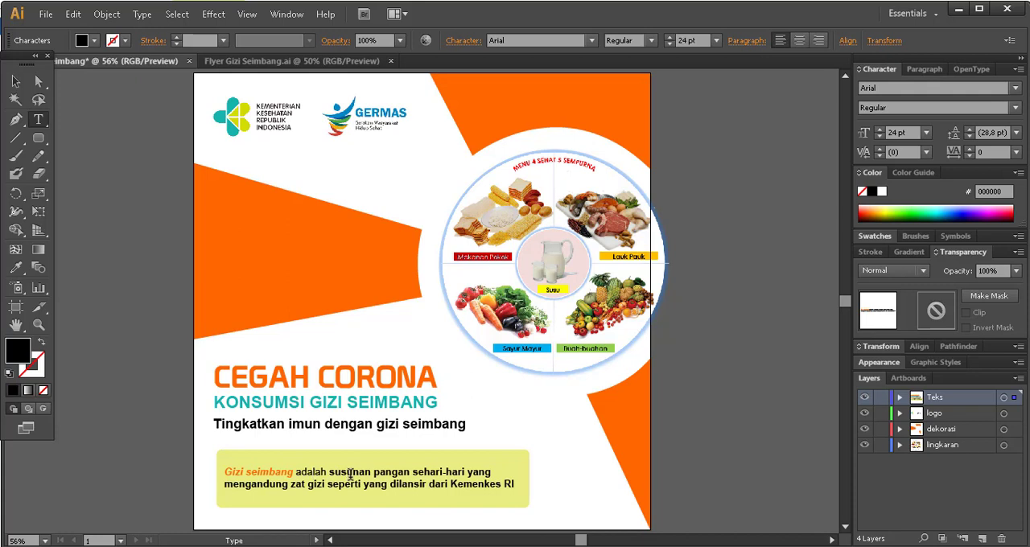
Set the words Gizi seimbang in the text box to Bold.
{"action": "left_click", "coordinate": [277, 473]}
{"action": "left_click_drag", "start_coordinate": [294, 473], "coordinate": [223, 473]}
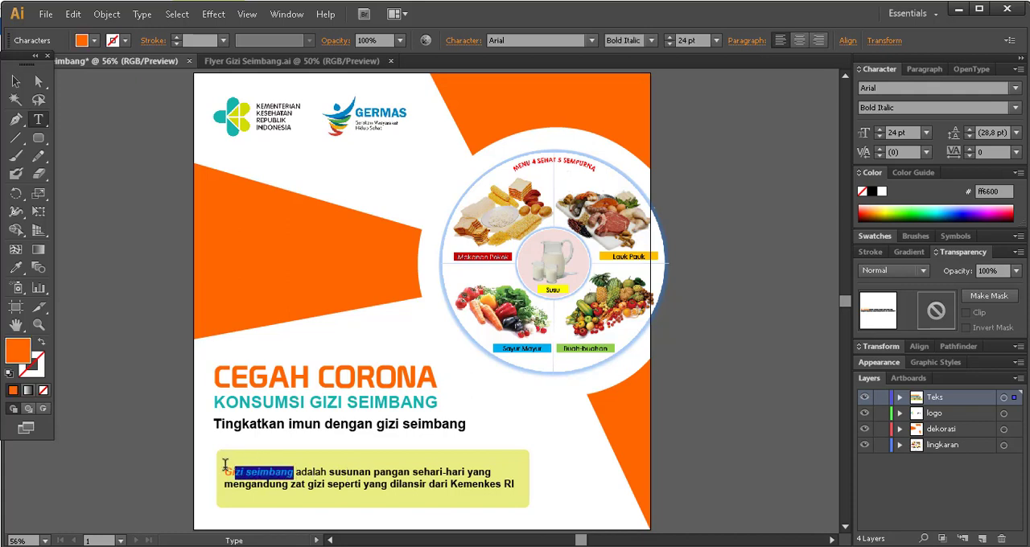
{"action": "left_click", "coordinate": [651, 40]}
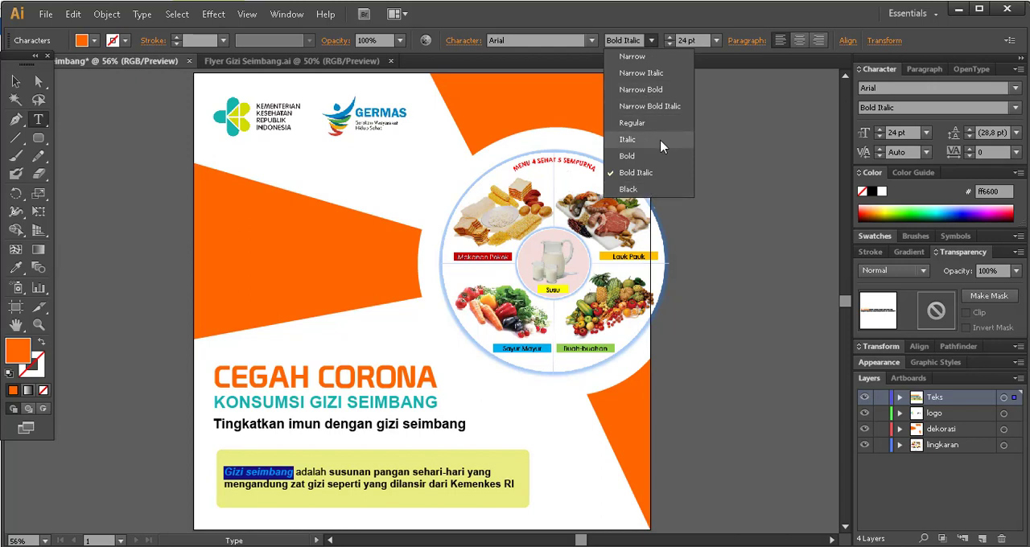
{"action": "left_click", "coordinate": [635, 156]}
{"action": "left_click", "coordinate": [296, 473]}
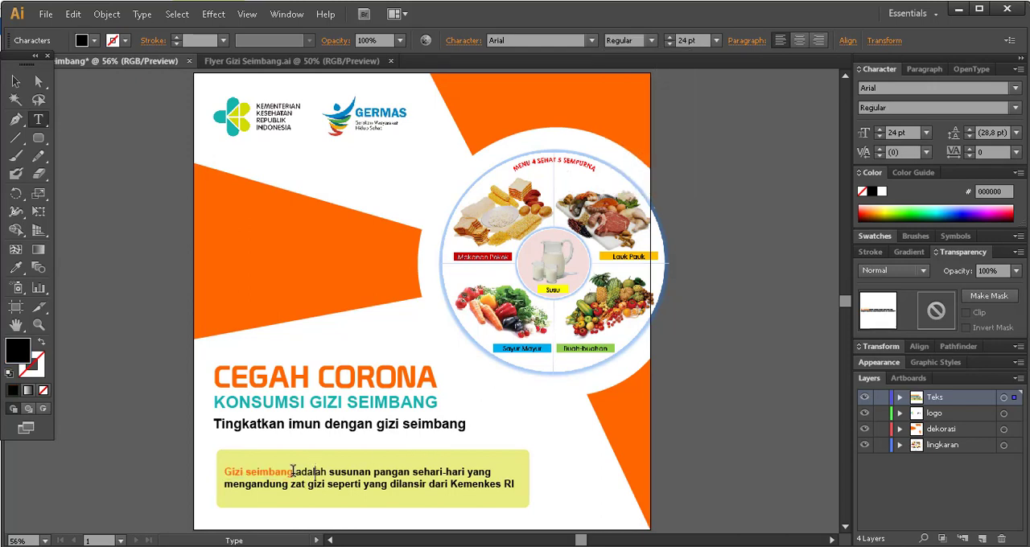
Recolour the words Gizi seimbang in the text box with the teal 16b3ac sampled from the Kementerian Kesehatan logo.
{"action": "mouse_move", "coordinate": [296, 473]}
{"action": "left_mouse_down"}
{"action": "mouse_move", "coordinate": [224, 473]}
{"action": "mouse_move", "coordinate": [293, 473]}
{"action": "left_mouse_up"}
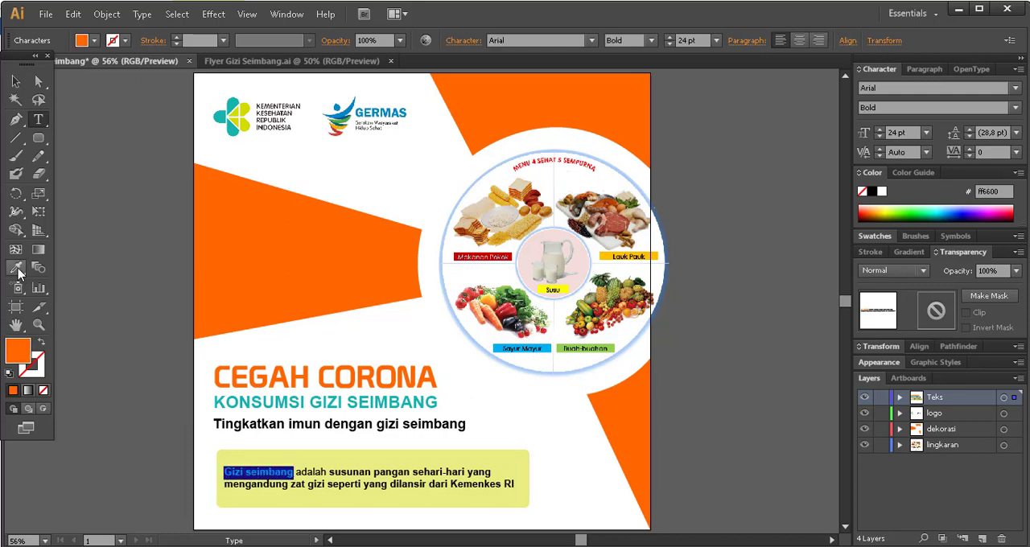
{"action": "left_click", "coordinate": [16, 268]}
{"action": "left_click", "coordinate": [232, 104]}
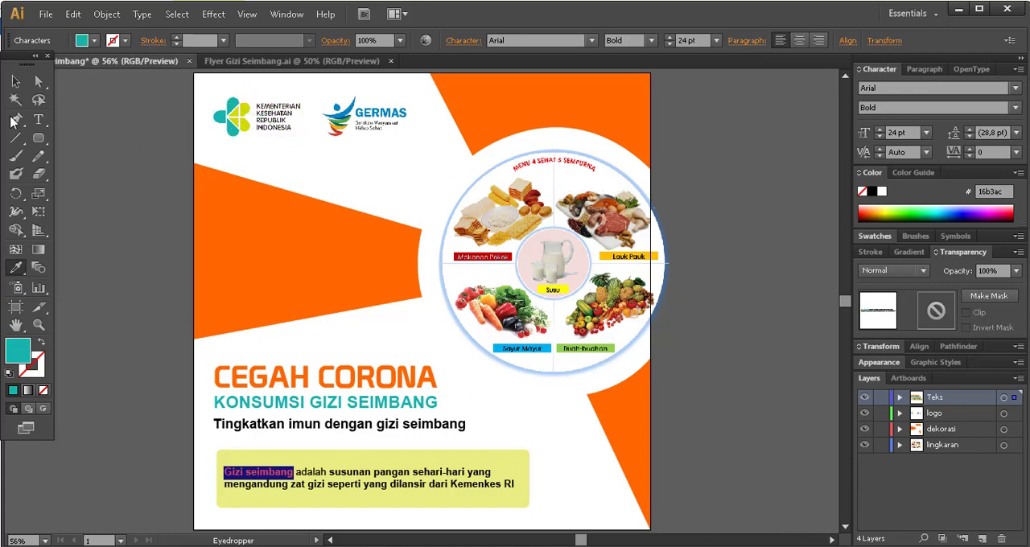
{"action": "left_click", "coordinate": [16, 81]}
{"action": "left_click", "coordinate": [119, 171]}
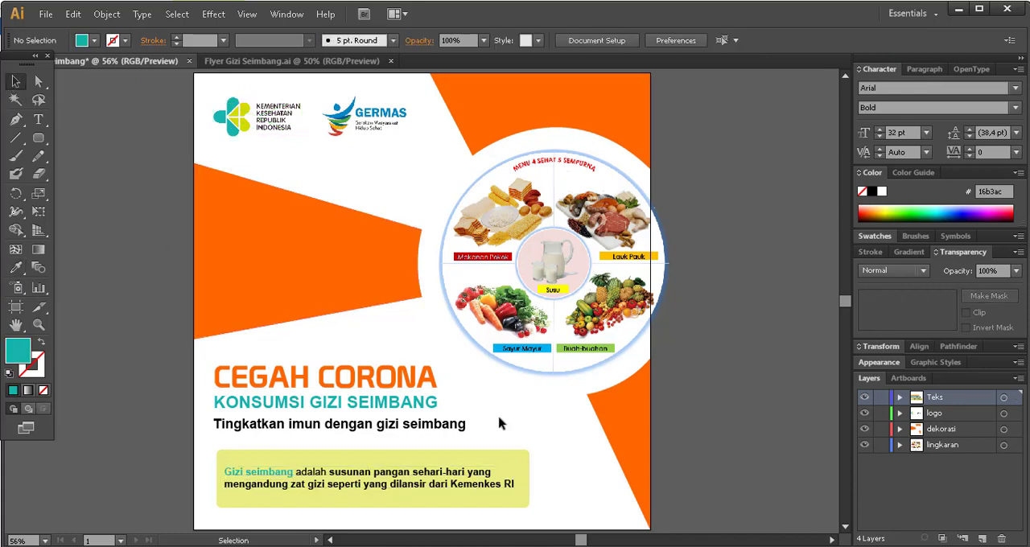
Set the teal words Gizi seimbang in the text box to Bold Italic at 28 pt.
{"action": "left_click", "coordinate": [38, 119]}
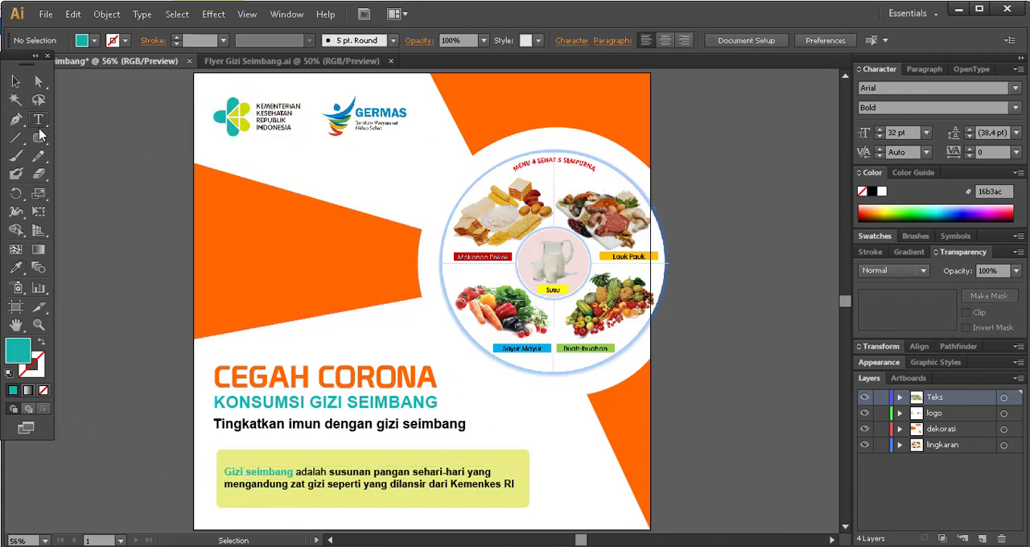
{"action": "left_click_drag", "start_coordinate": [224, 473], "coordinate": [293, 472]}
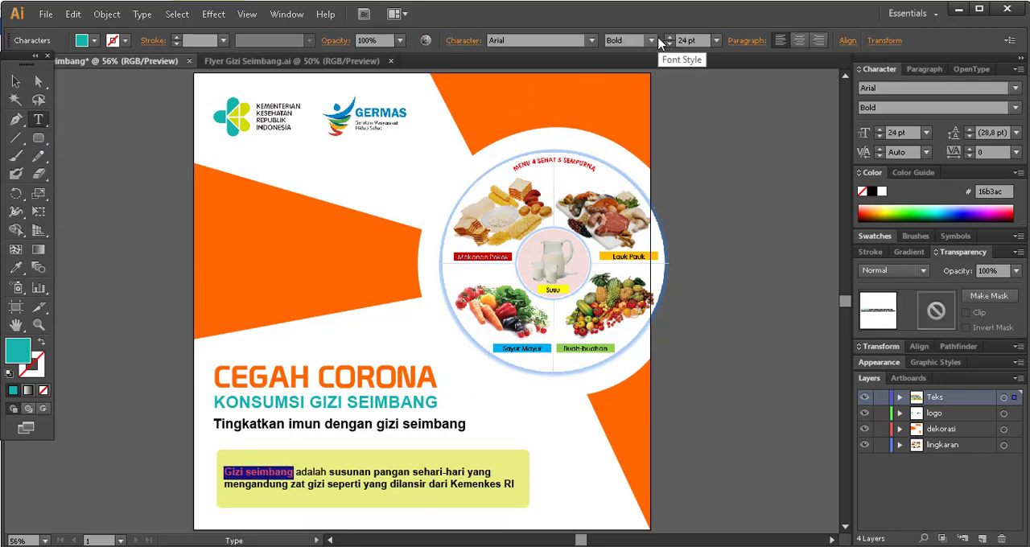
{"action": "left_click", "coordinate": [651, 40]}
{"action": "left_click", "coordinate": [661, 178]}
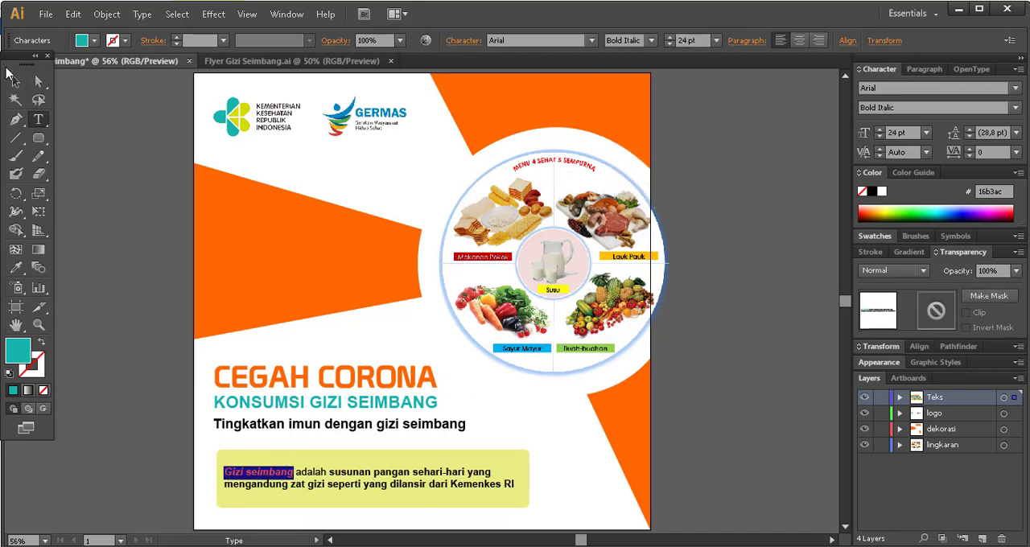
{"action": "left_click", "coordinate": [670, 37]}
{"action": "left_click", "coordinate": [670, 37]}
{"action": "left_click", "coordinate": [670, 38]}
{"action": "left_click", "coordinate": [670, 38]}
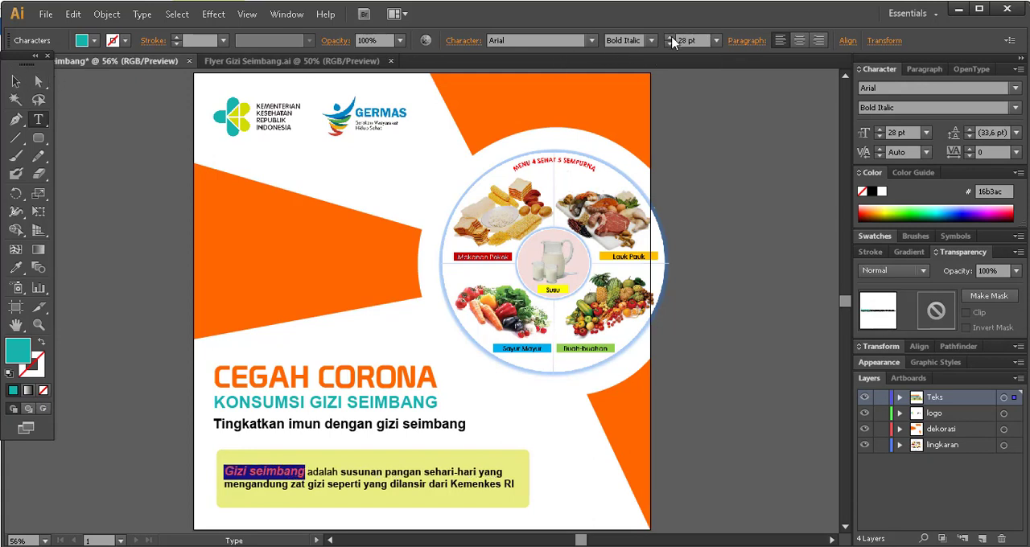
{"action": "left_click", "coordinate": [16, 81]}
{"action": "left_click", "coordinate": [166, 230]}
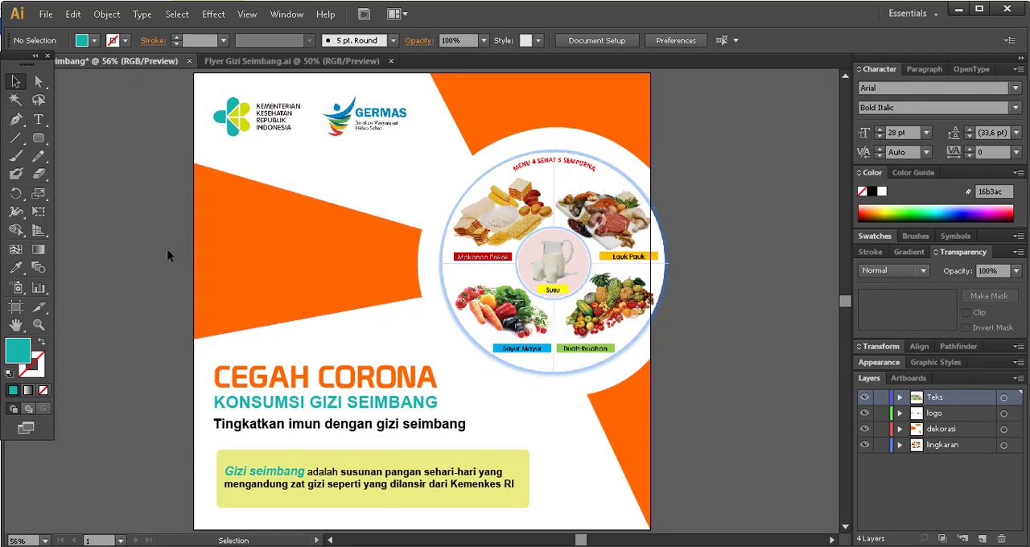
Start exporting the flyer and create and open a new folder named tutorial inside Desain Grafis as the destination.
{"action": "left_click", "coordinate": [47, 16]}
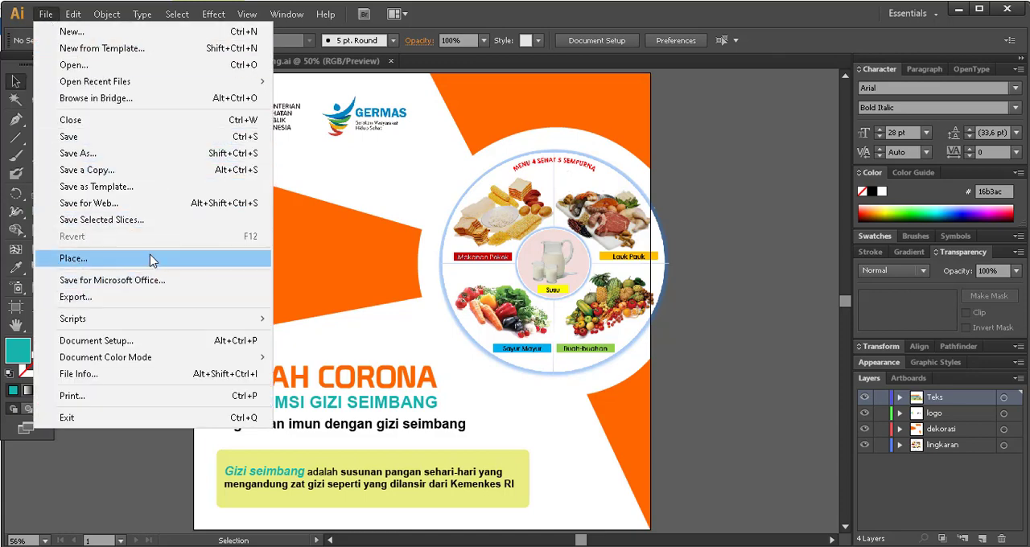
{"action": "left_click", "coordinate": [147, 296]}
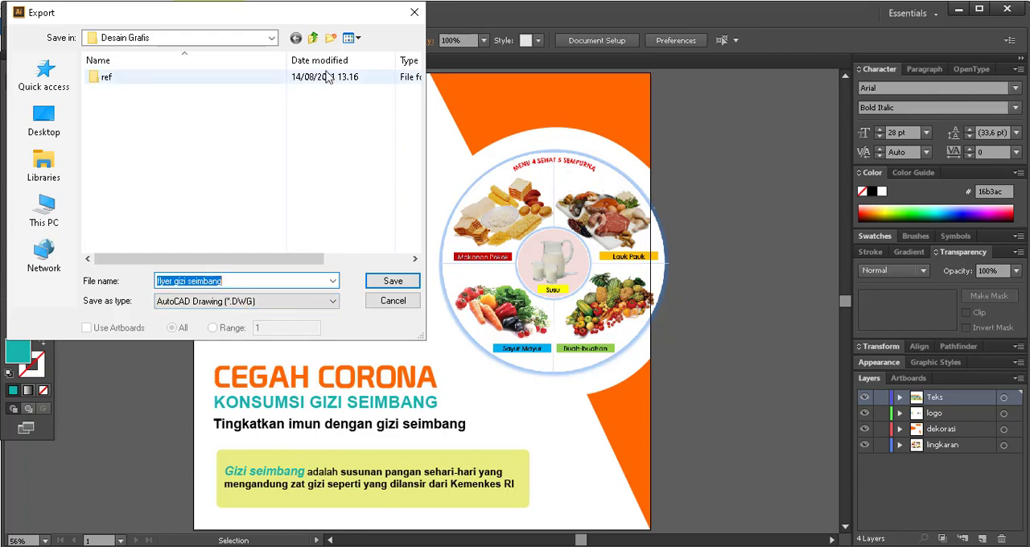
{"action": "left_click", "coordinate": [339, 36]}
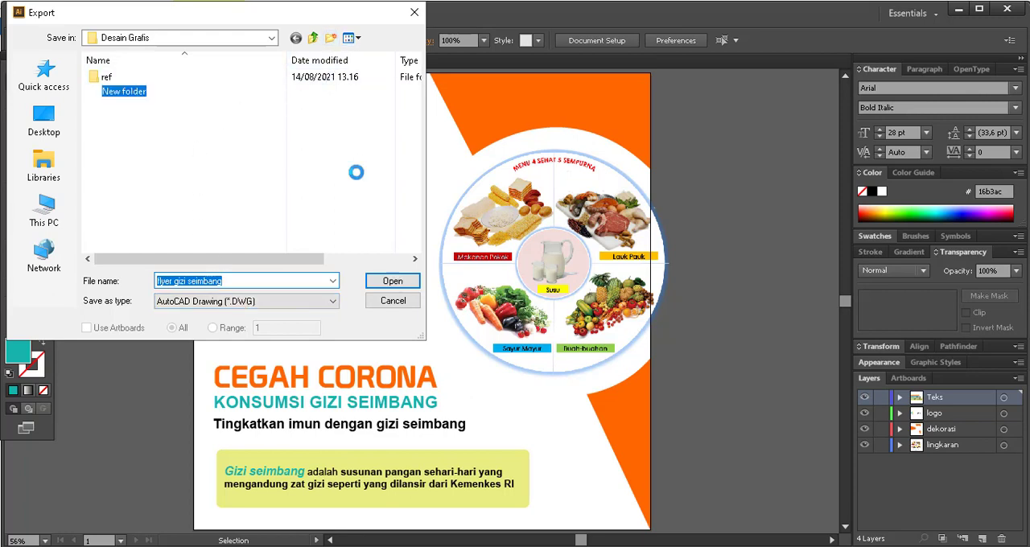
{"action": "type", "text": "tutorial"}
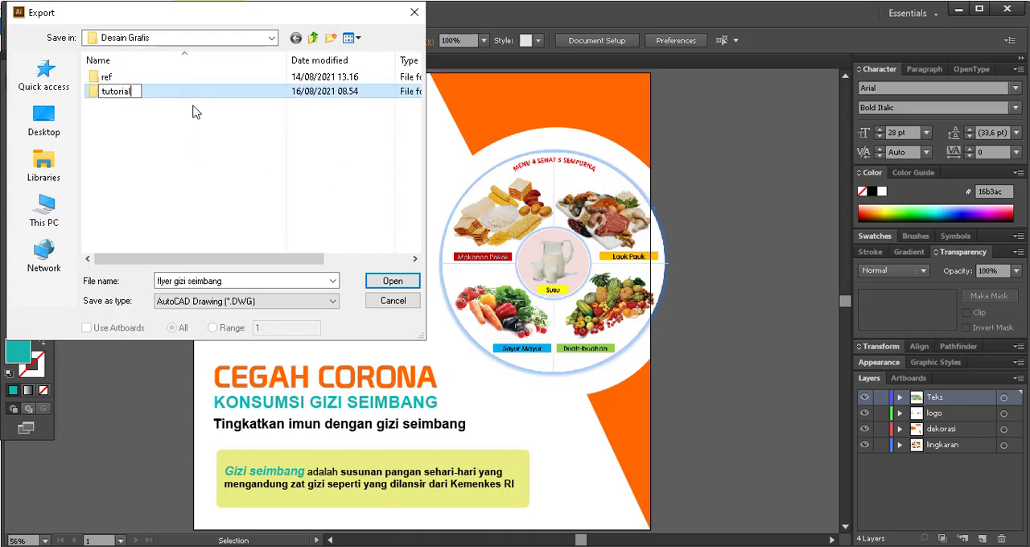
{"action": "key", "text": "Return"}
{"action": "key", "text": "Return"}
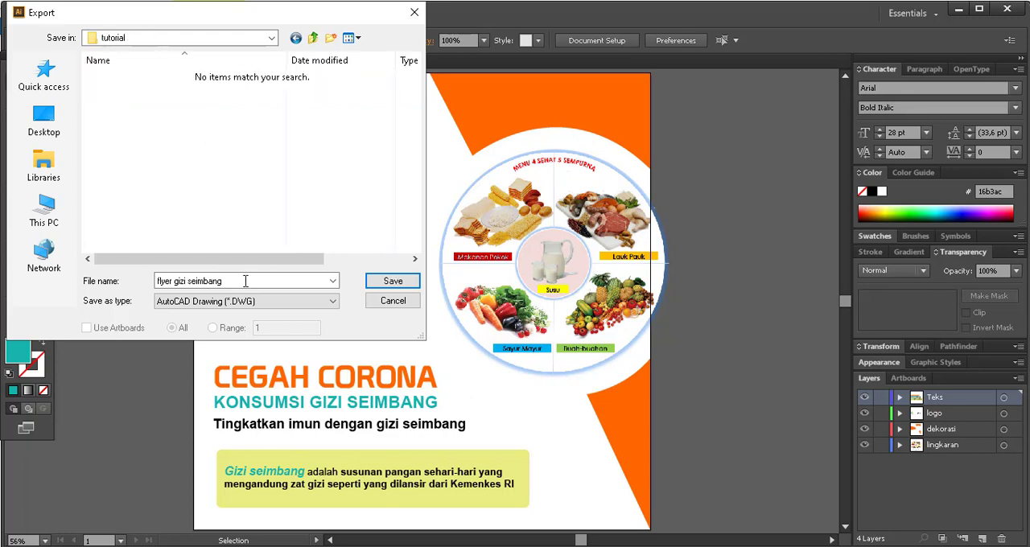
Save the export as flyer gizi seimbang in JPEG format, using artboards with the All option.
{"action": "left_click", "coordinate": [245, 281]}
{"action": "left_click", "coordinate": [283, 301]}
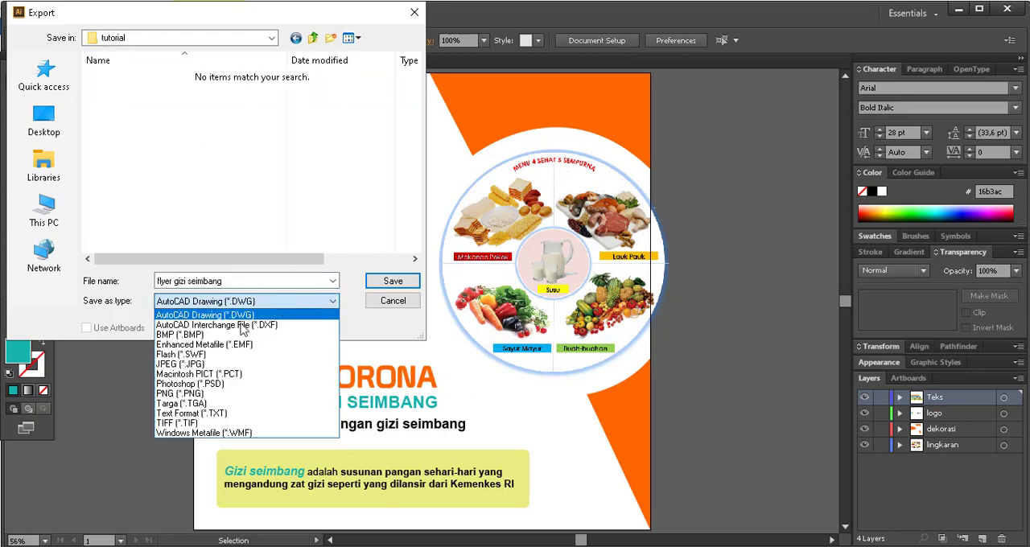
{"action": "left_click", "coordinate": [225, 364]}
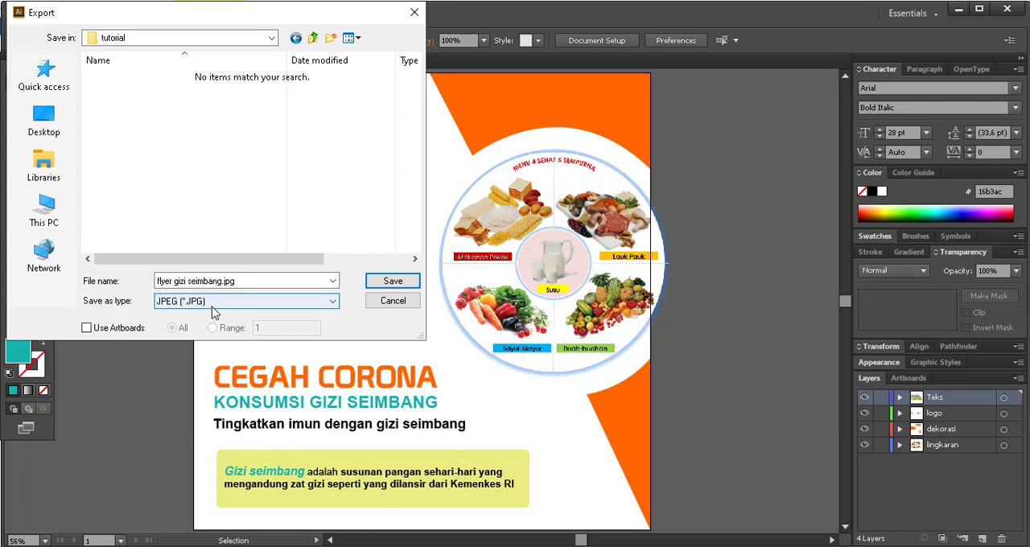
{"action": "left_click", "coordinate": [116, 330]}
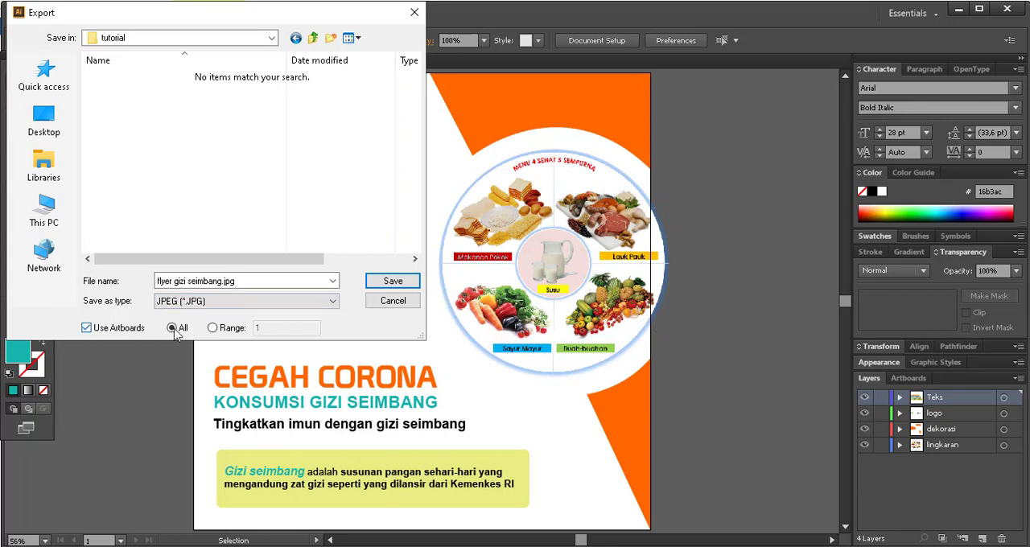
{"action": "left_click", "coordinate": [406, 286]}
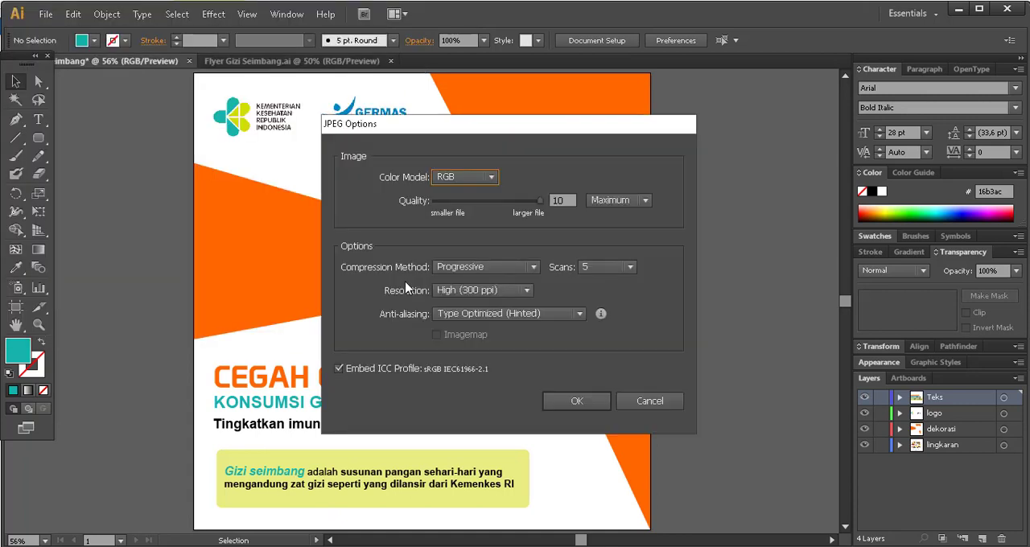
Export the JPEG with the RGB color model, Maximum quality 10 and High (300 ppi) resolution.
{"action": "left_click", "coordinate": [491, 178]}
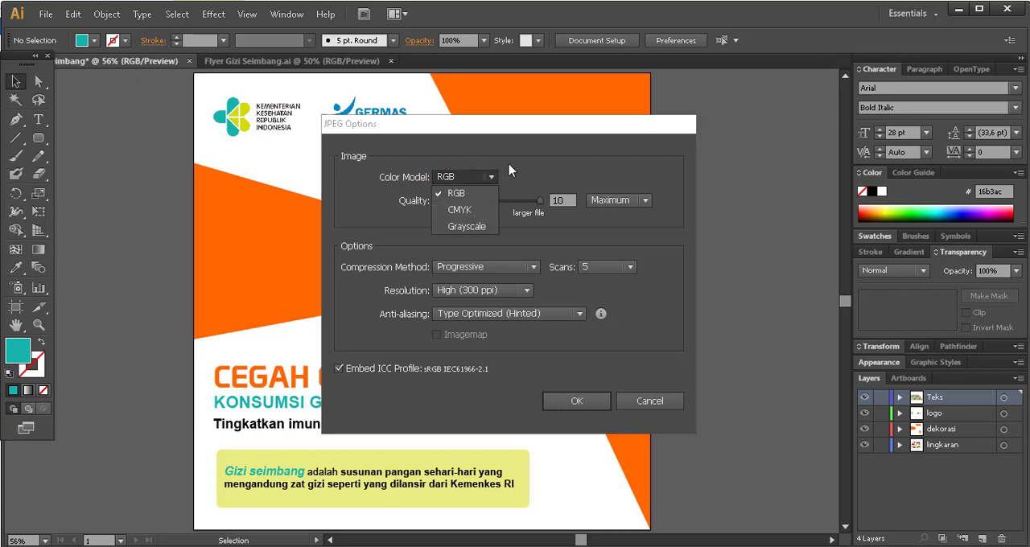
{"action": "left_click", "coordinate": [515, 167]}
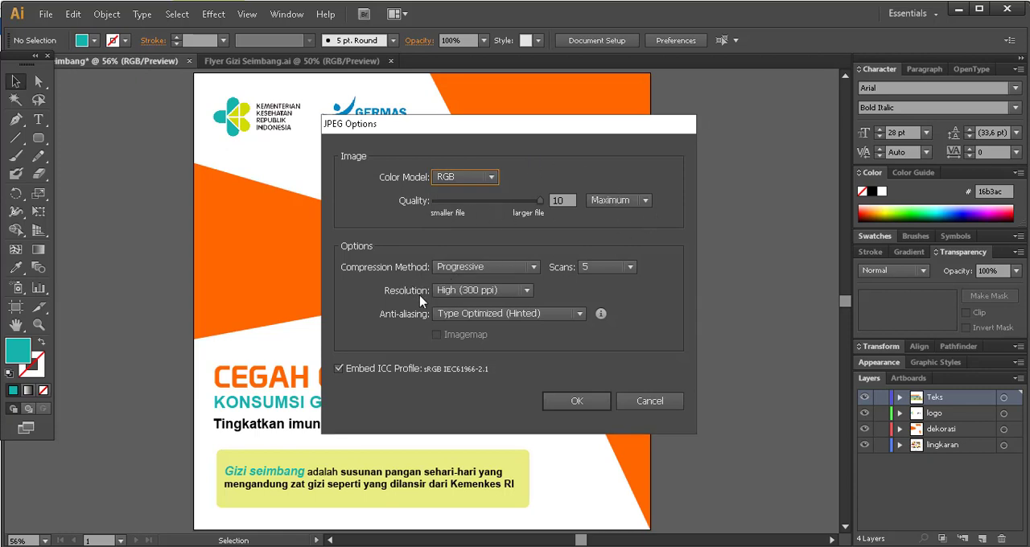
{"action": "left_click", "coordinate": [507, 293]}
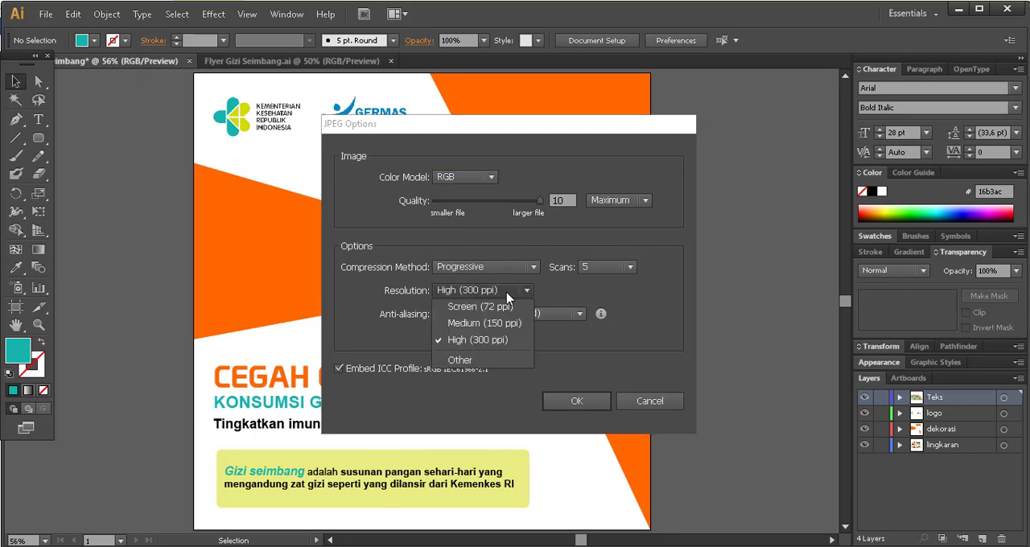
{"action": "left_click", "coordinate": [507, 295]}
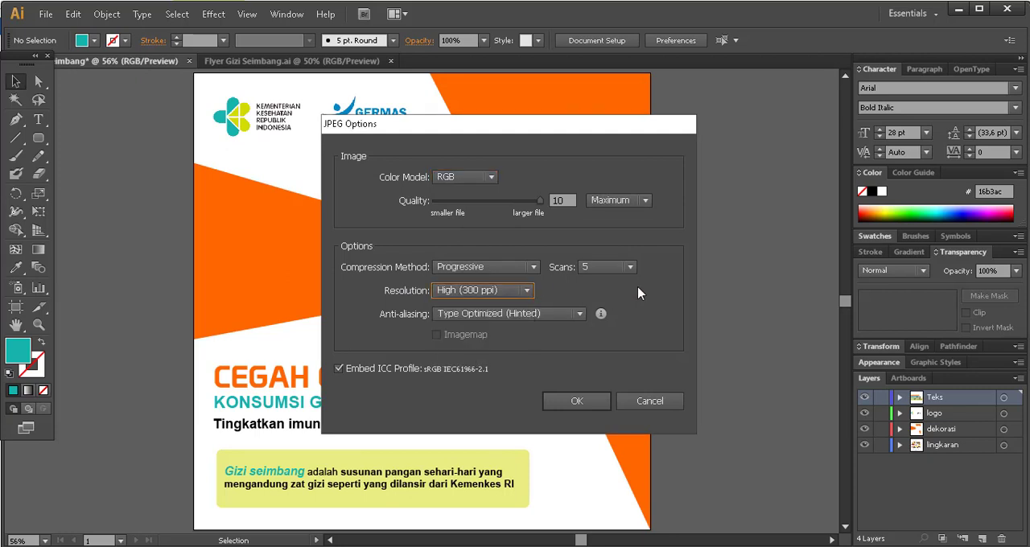
{"action": "left_click", "coordinate": [577, 402]}
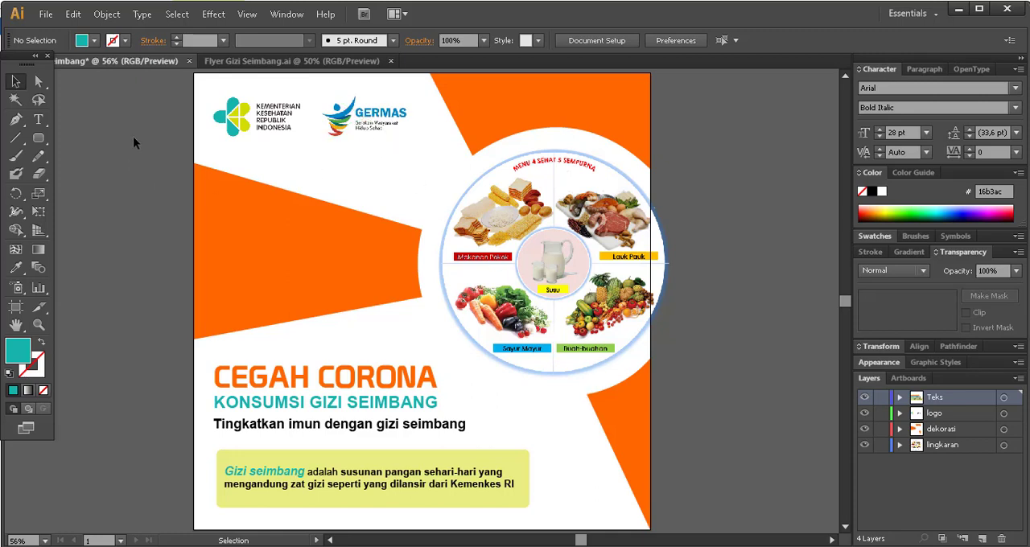
Save the document as flyer gizi seimbang.ai in the tutorial folder, in Illustrator CS6 version with the default options.
{"action": "left_click", "coordinate": [45, 13]}
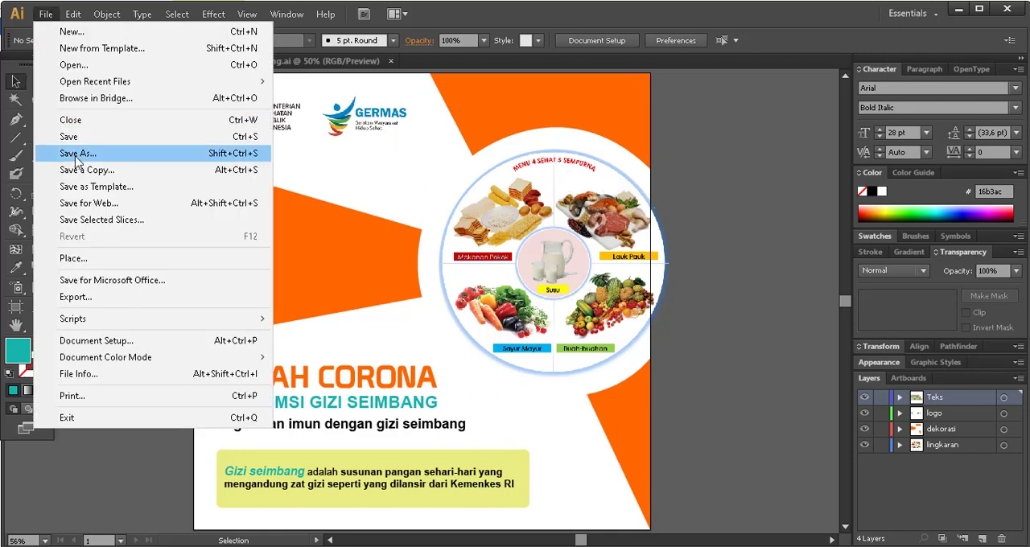
{"action": "left_click", "coordinate": [86, 140]}
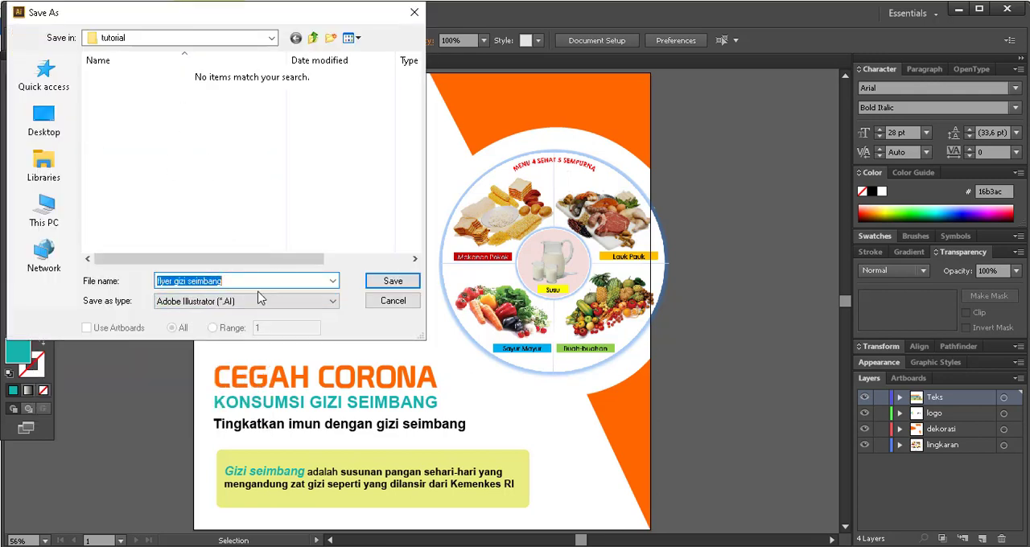
{"action": "left_click", "coordinate": [394, 286]}
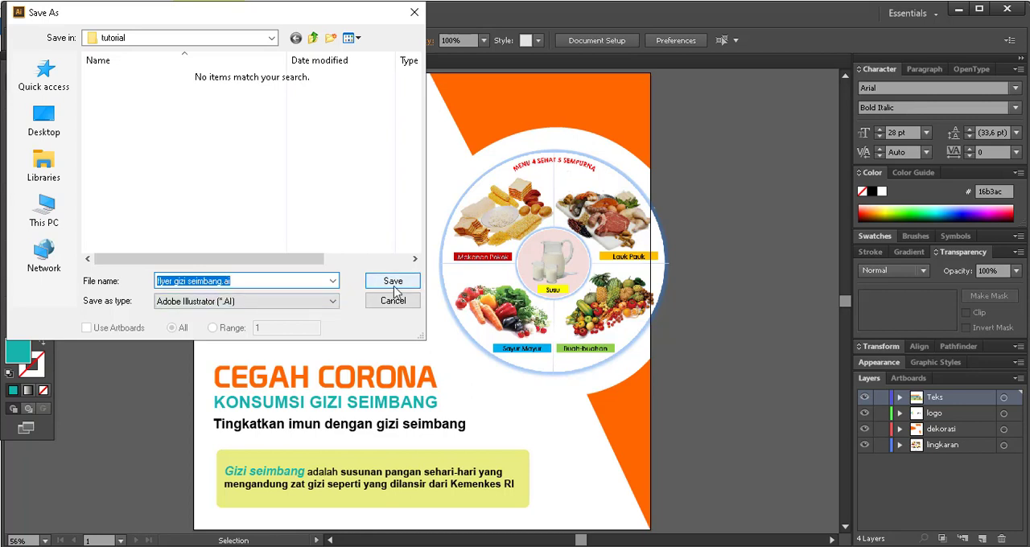
{"action": "left_click", "coordinate": [394, 286]}
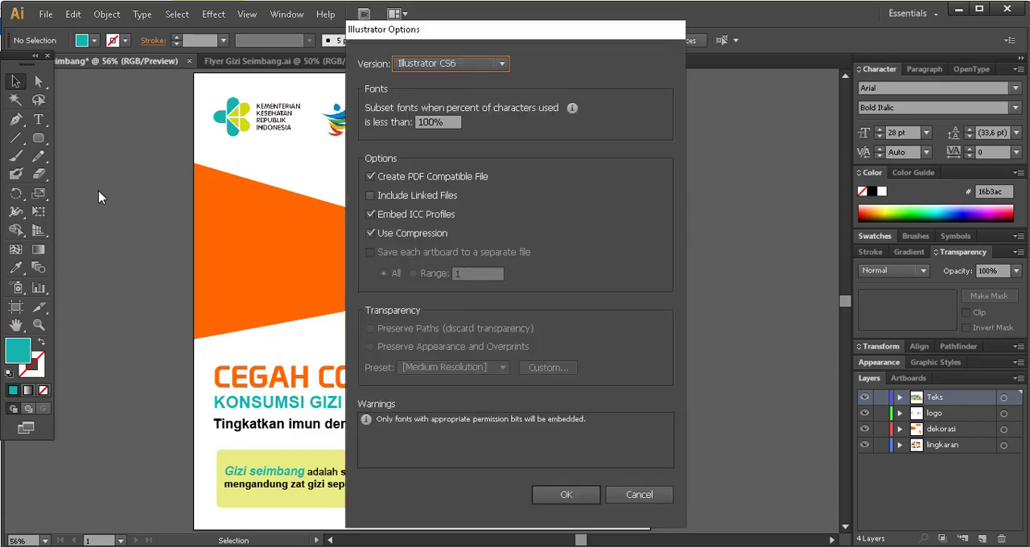
{"action": "left_click", "coordinate": [572, 495]}
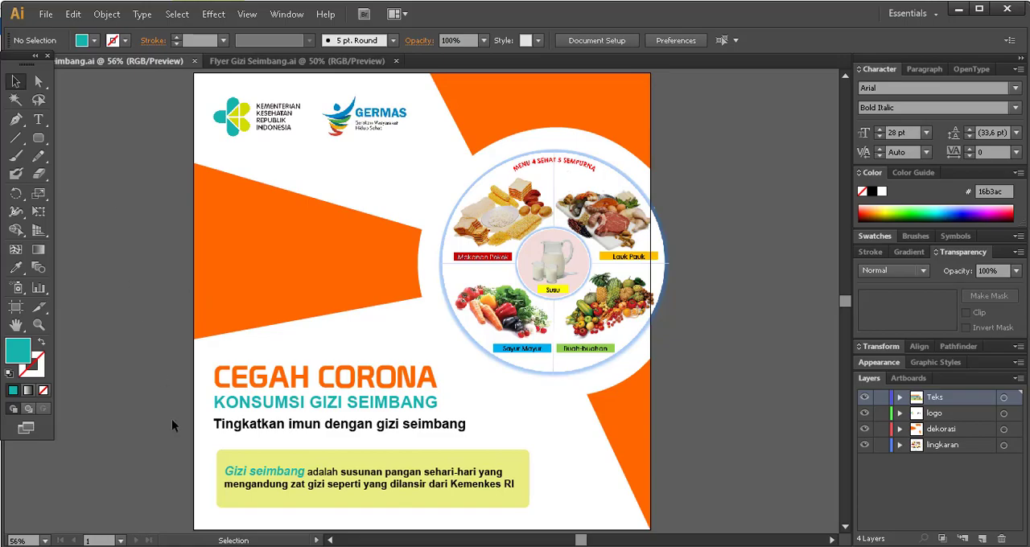
Switch to File Explorer and open the tutorial folder inside Desain Grafis.
{"action": "left_click", "coordinate": [220, 546]}
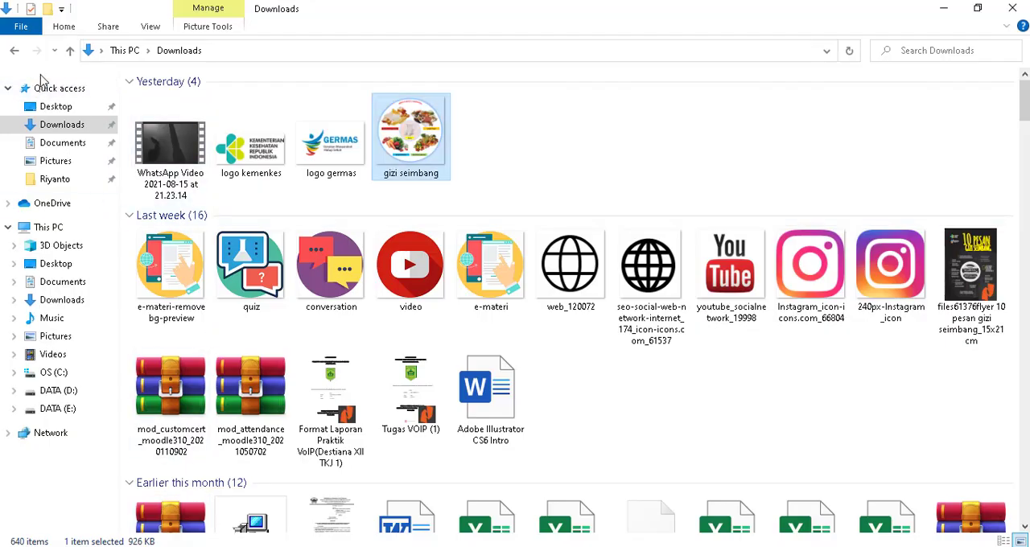
{"action": "left_click", "coordinate": [16, 50]}
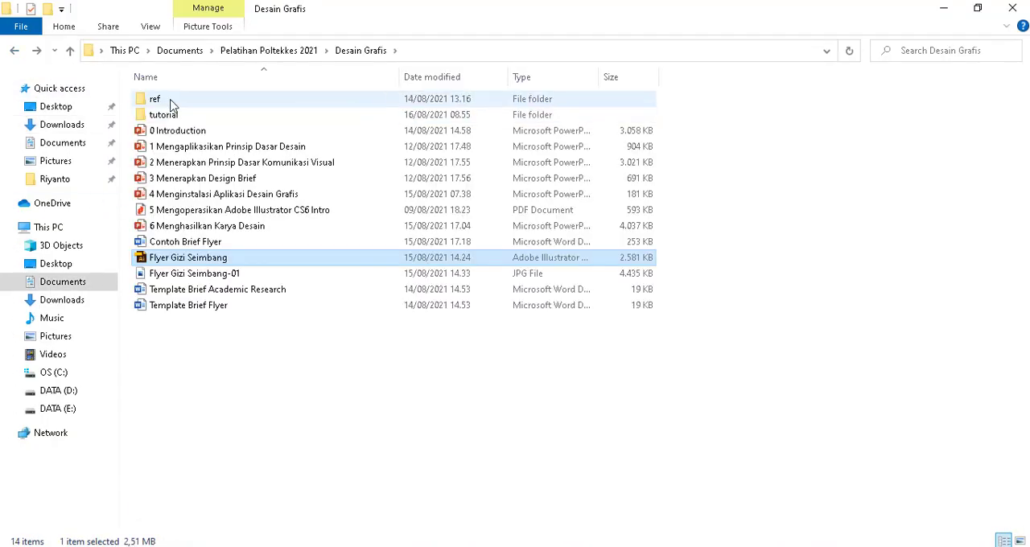
{"action": "double_click", "coordinate": [165, 114]}
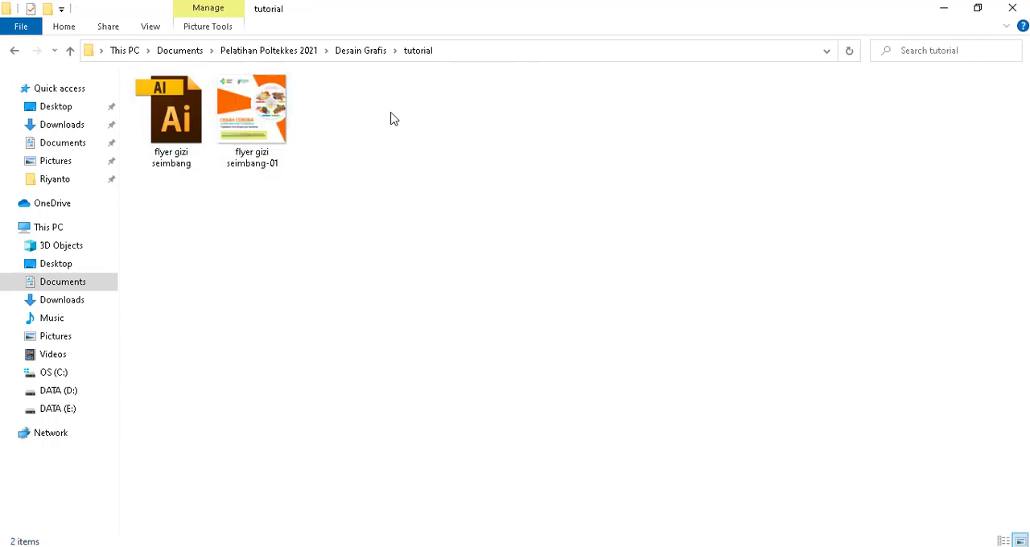
Show the tutorial folder's files as extra large icons to check the exported flyer image.
{"action": "right_click", "coordinate": [456, 122]}
{"action": "mouse_move", "coordinate": [572, 135]}
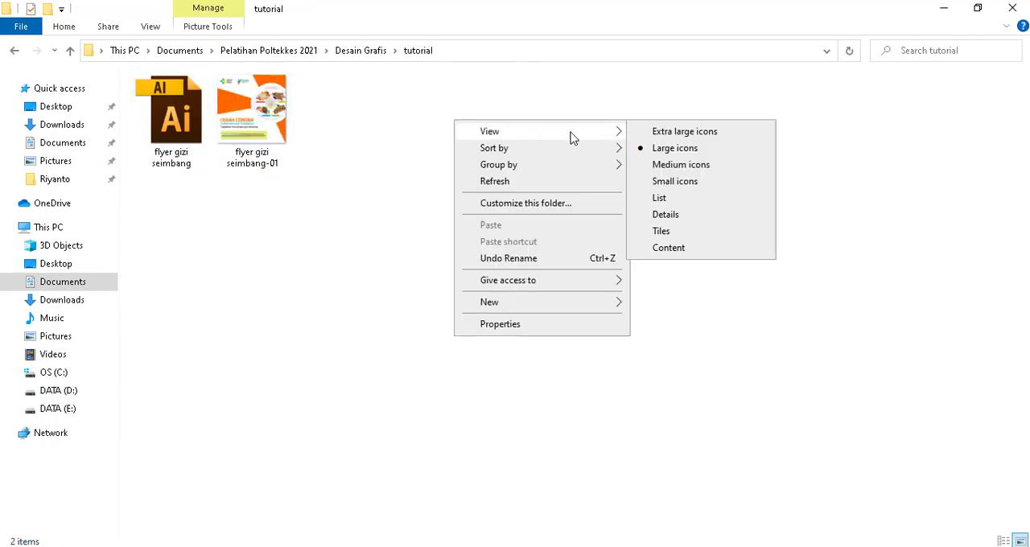
{"action": "left_click", "coordinate": [653, 133]}
{"action": "left_click", "coordinate": [547, 197]}
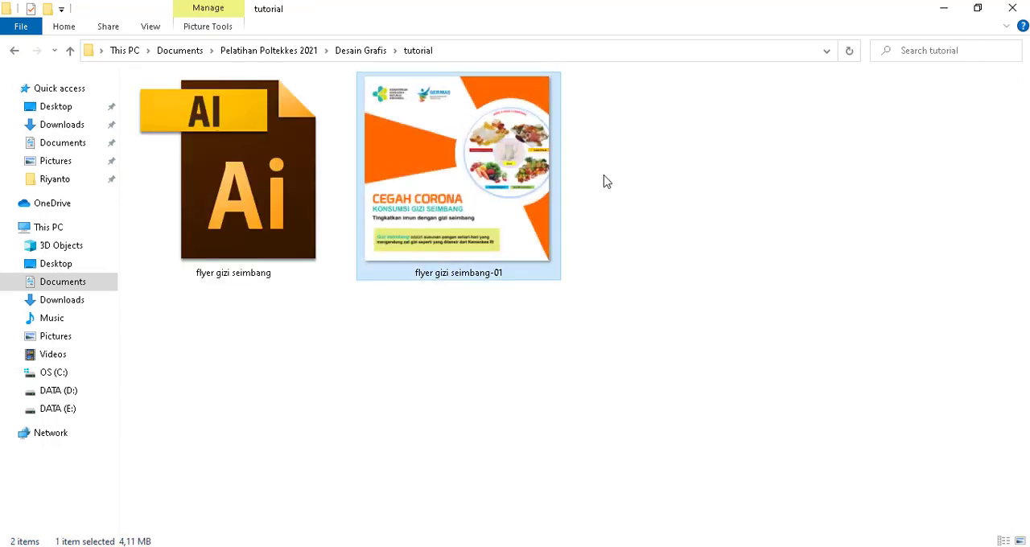
{"action": "left_click", "coordinate": [686, 164]}
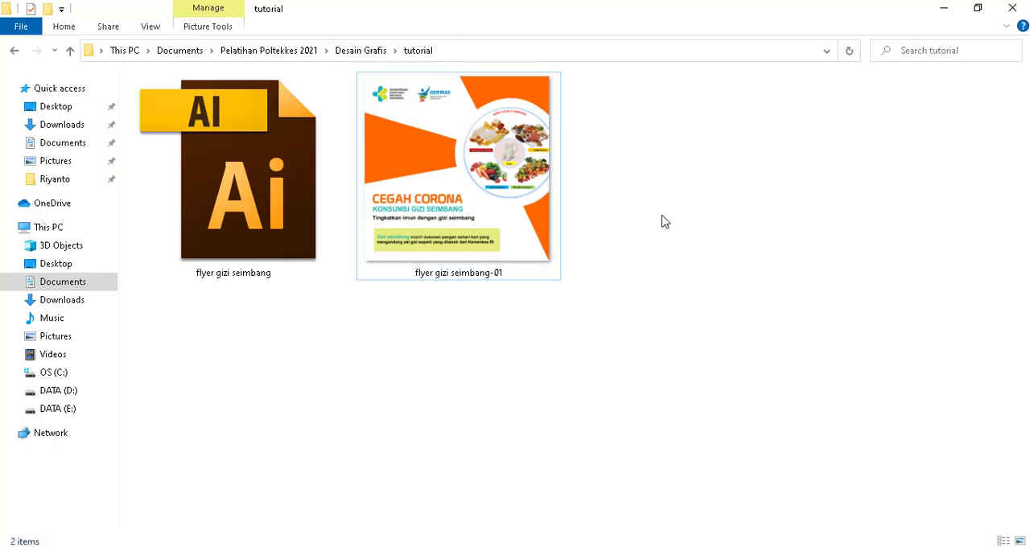